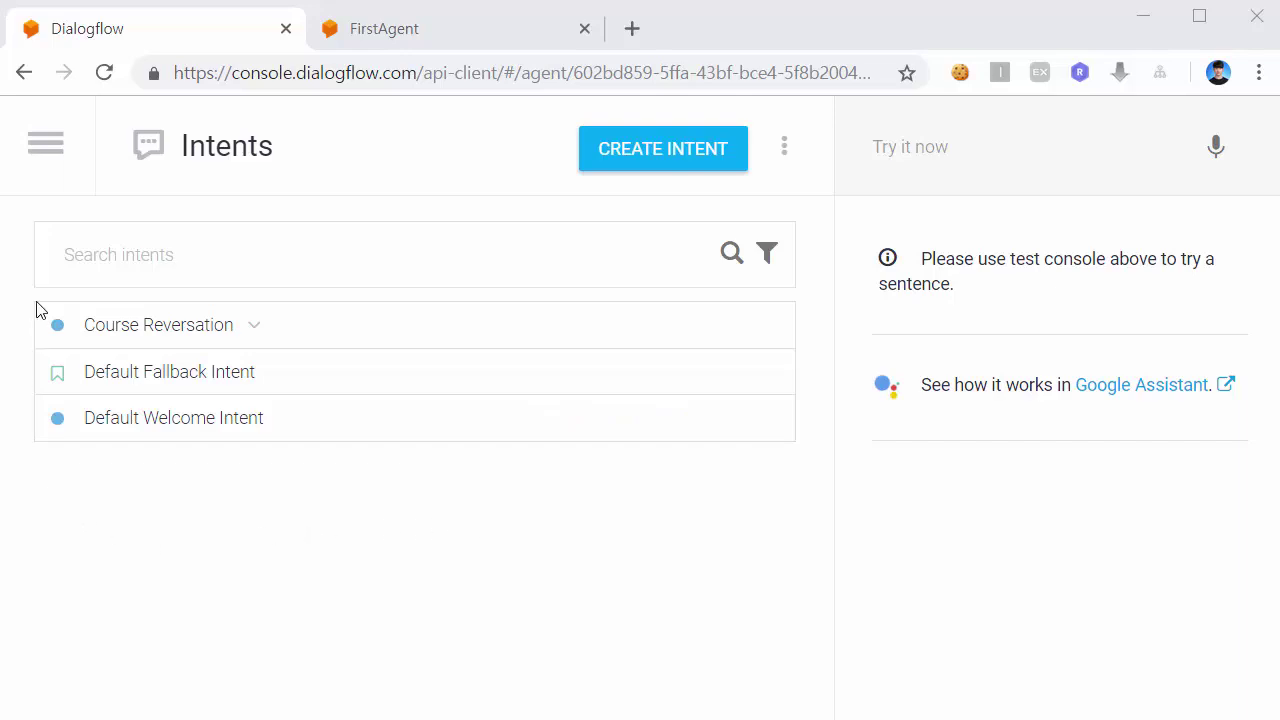
Step: Add a custom follow-up intent to the Course Reversation intent and open the new "Course Reversation - custom-2" intent
click(255, 324)
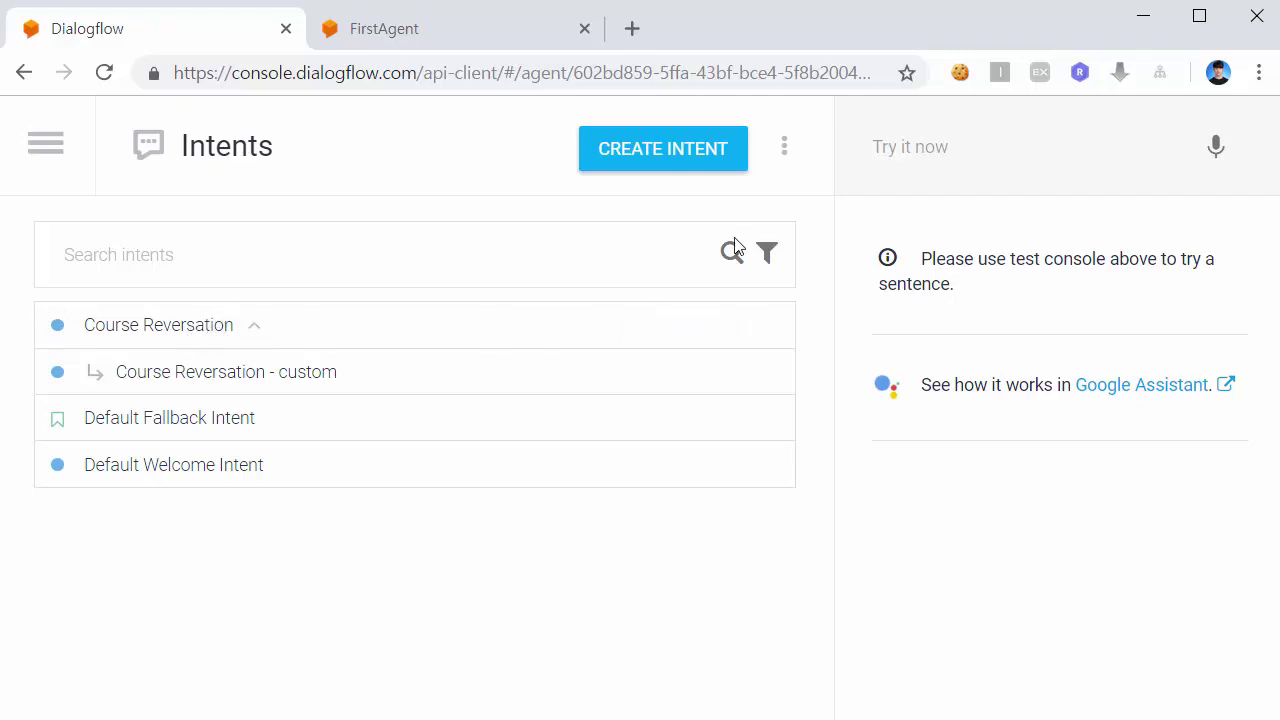
click(898, 147)
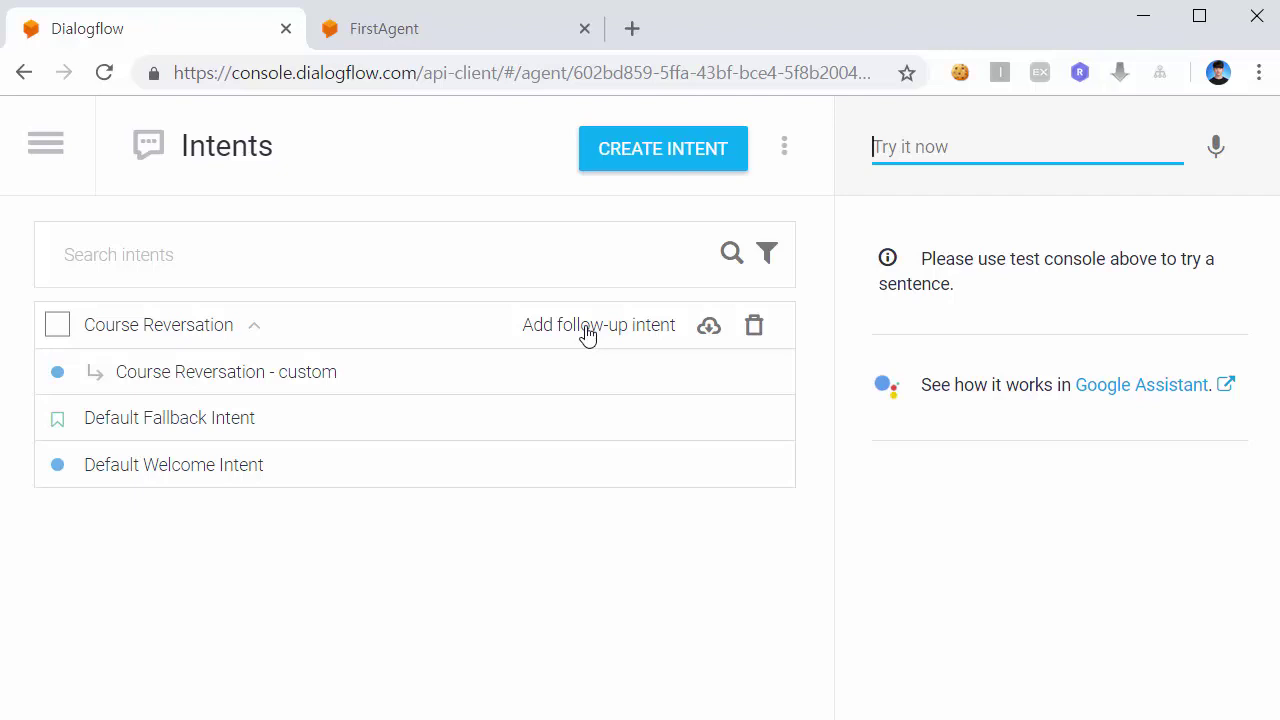
click(588, 334)
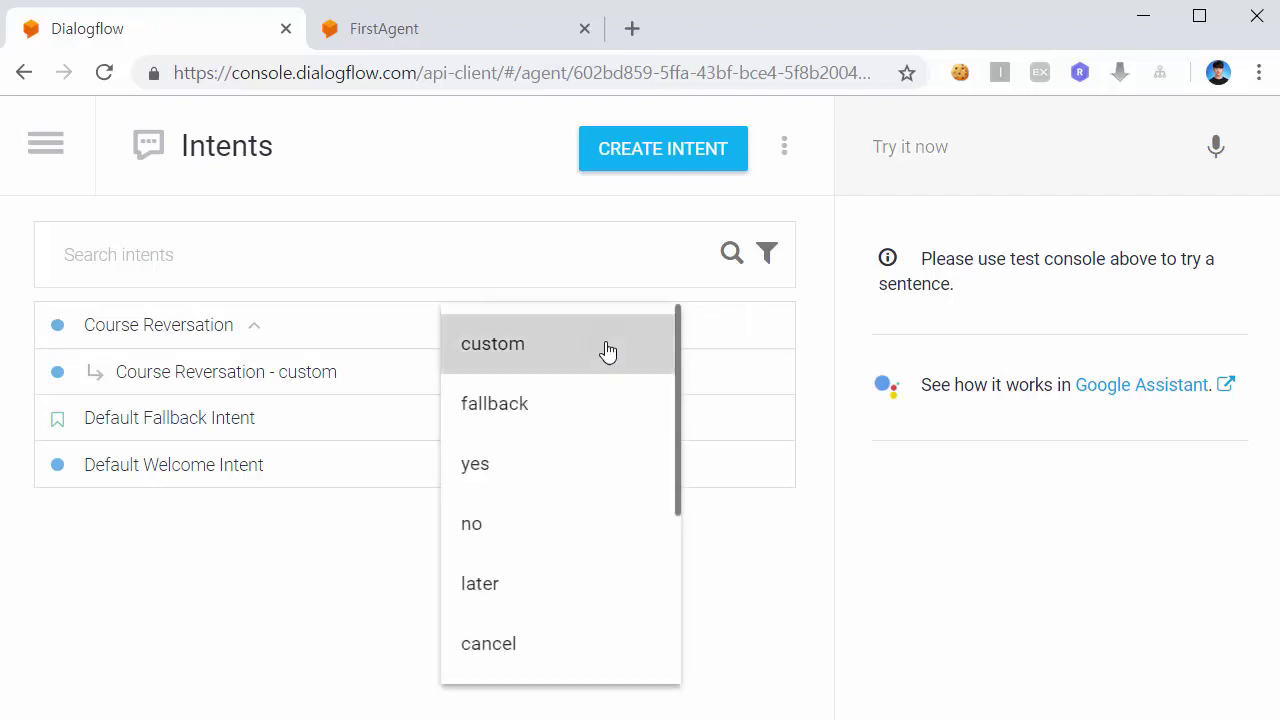
click(607, 345)
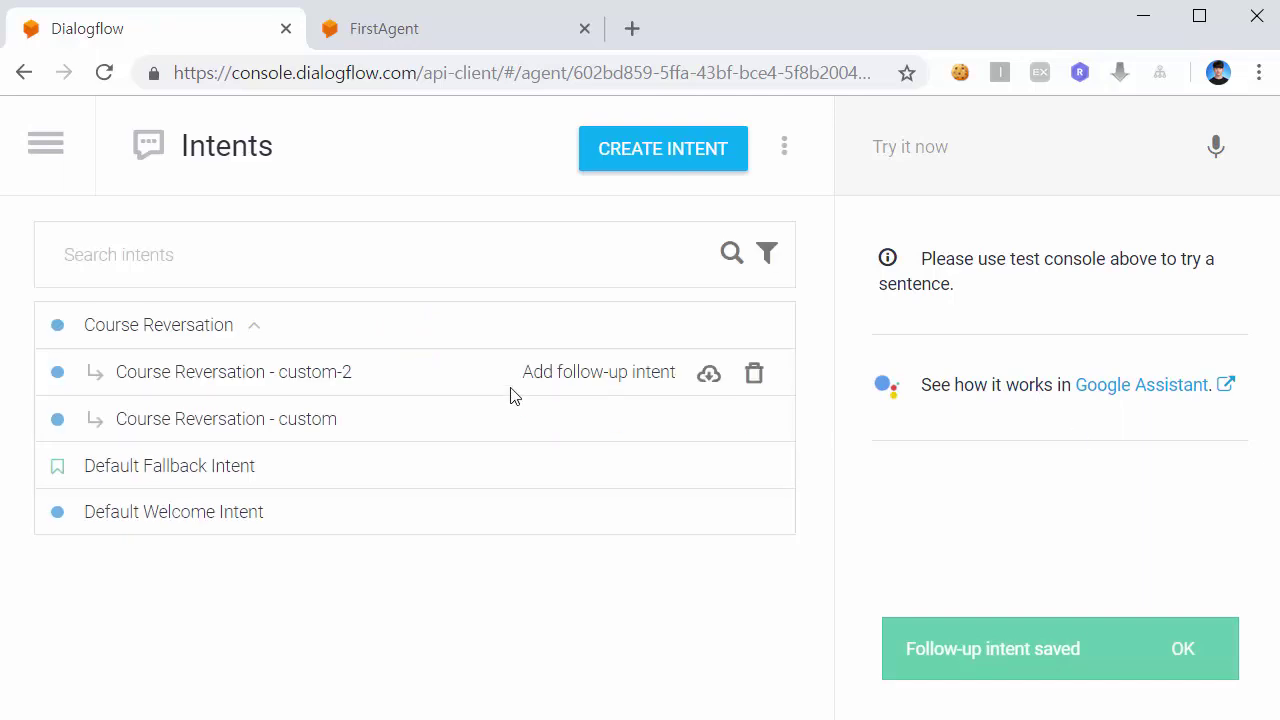
click(340, 380)
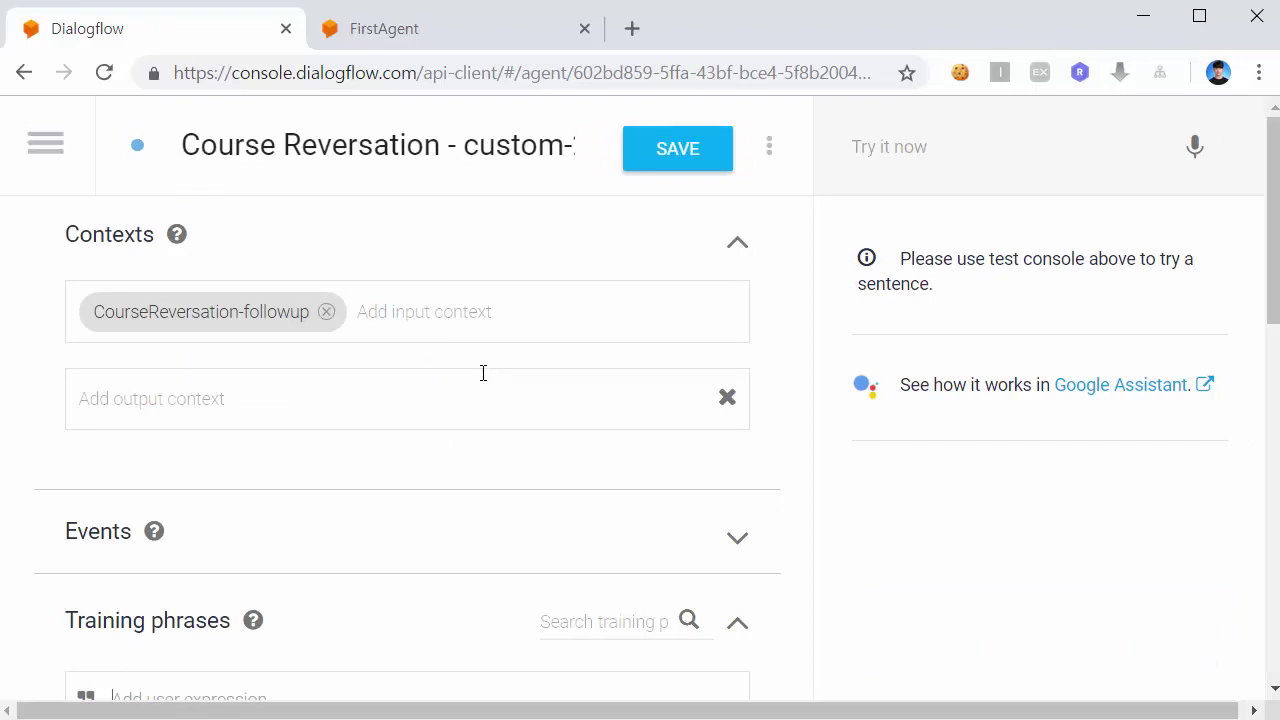
Step: Add the training phrases "HTML 신청할래요." and "JSP 강의를 신청할래요." to the follow-up intent
scroll(483, 373, down, 3)
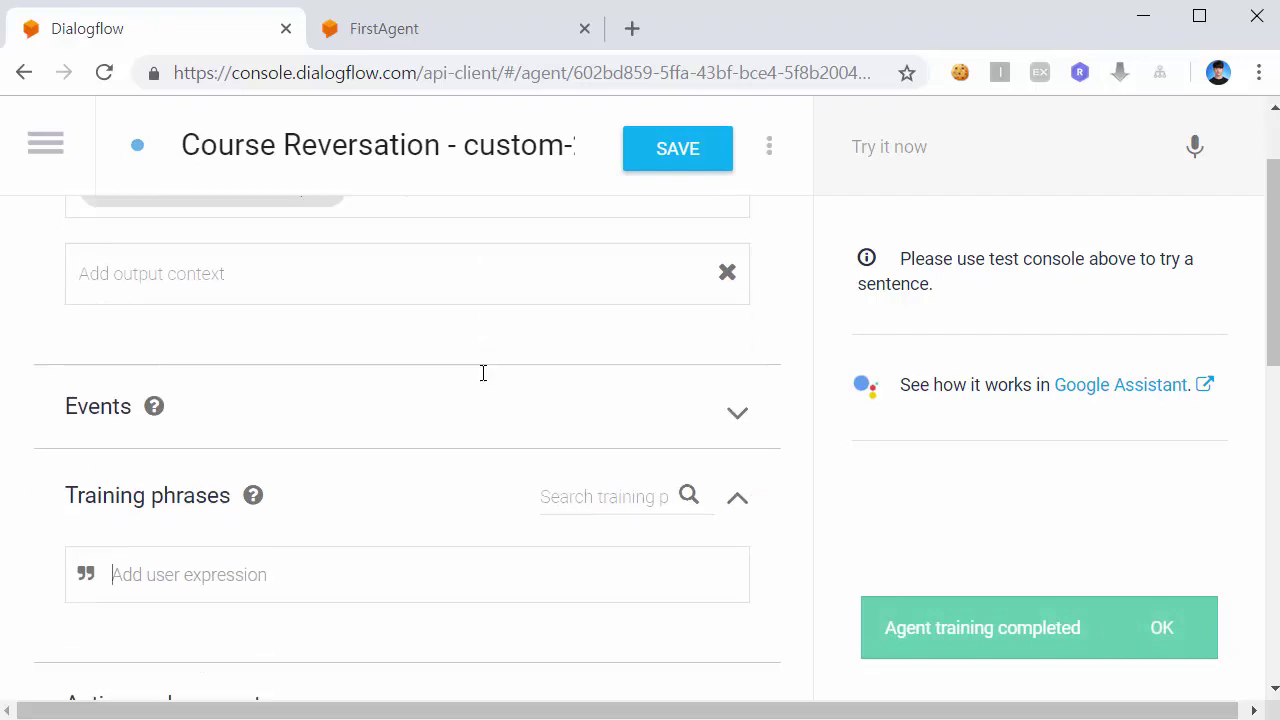
text(HTML)
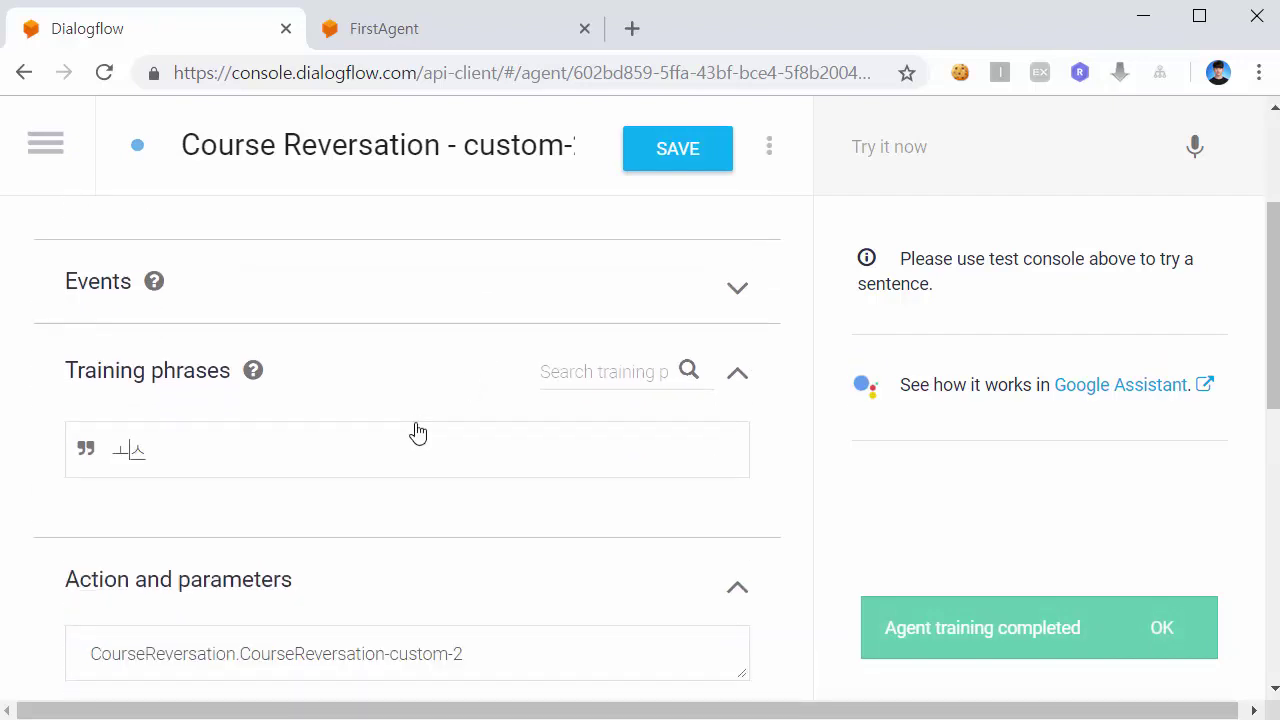
text( 신청할래요.)
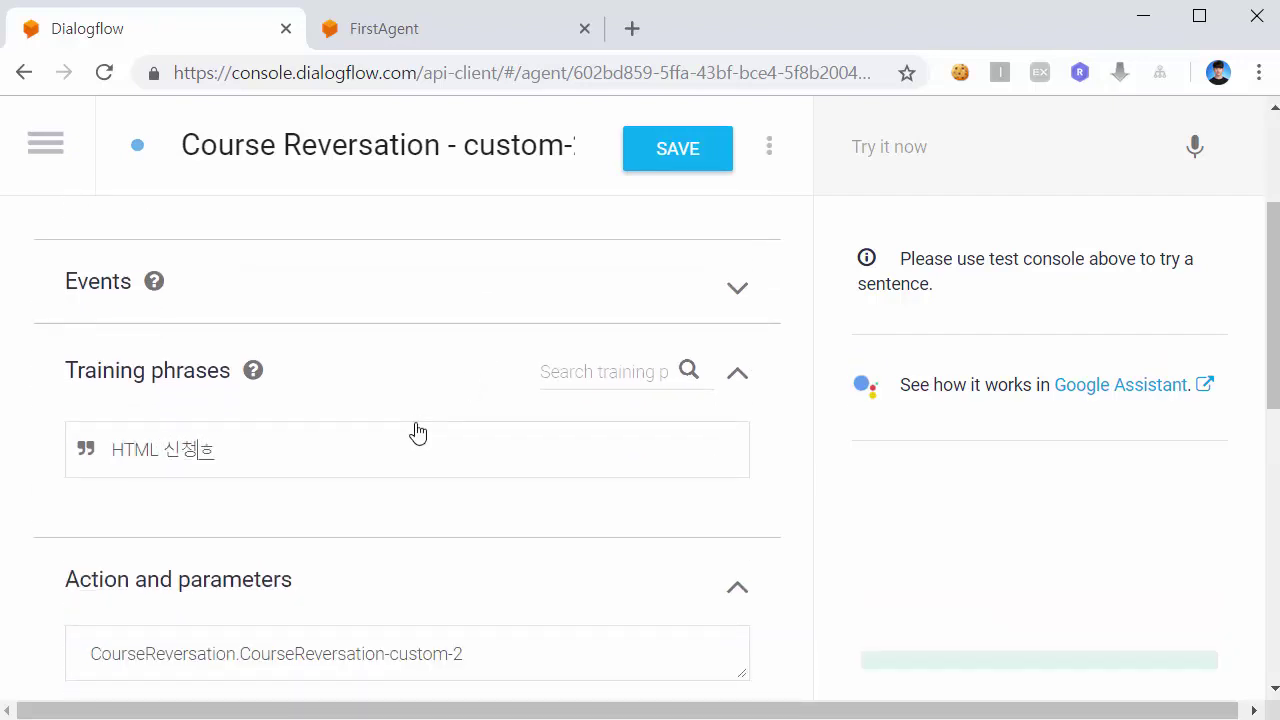
key(Return)
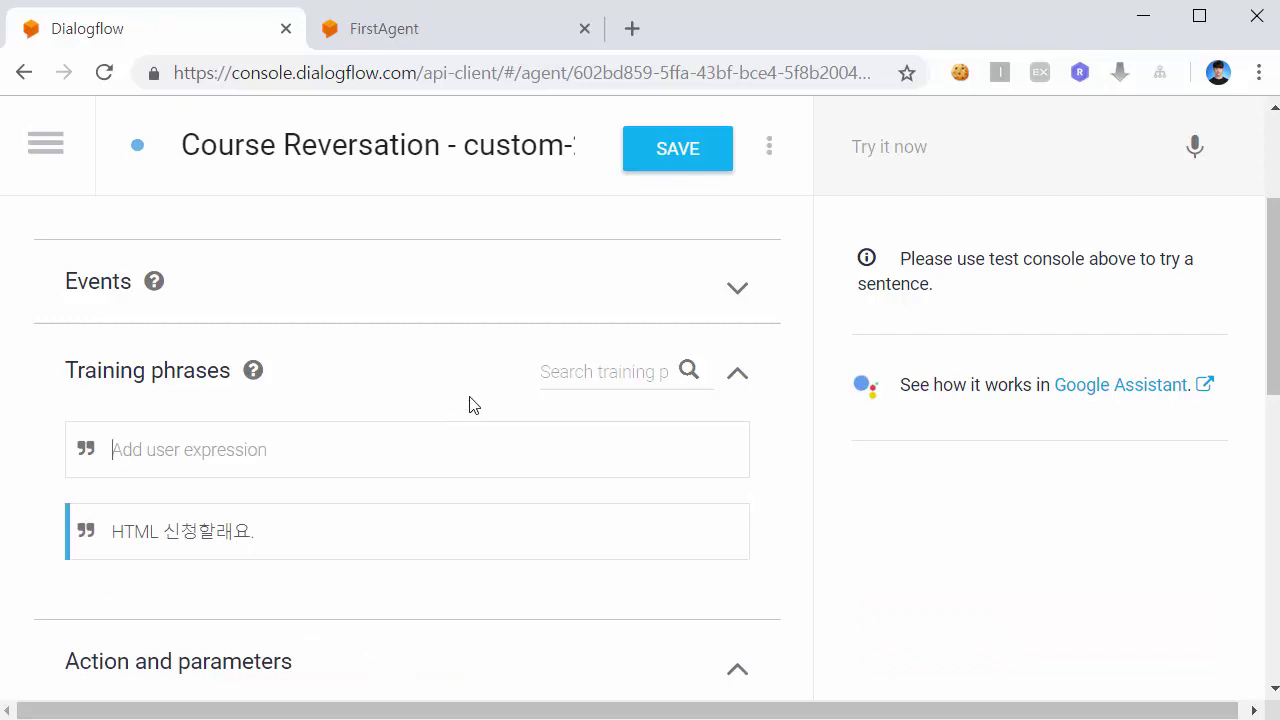
scroll(475, 400, down, 1)
text(JSP 강의를 신청ㅎ래랭)
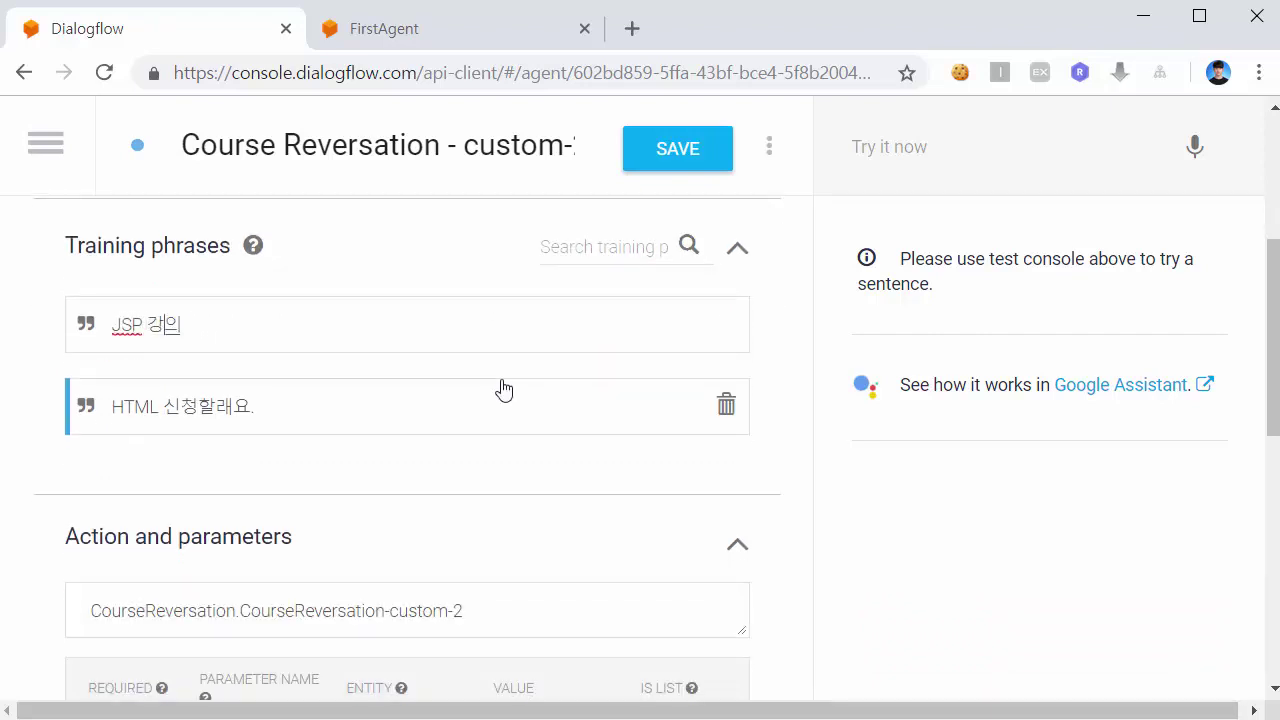
key(BackSpace)
key(BackSpace)
key(BackSpace)
text(할래요.)
key(Return)
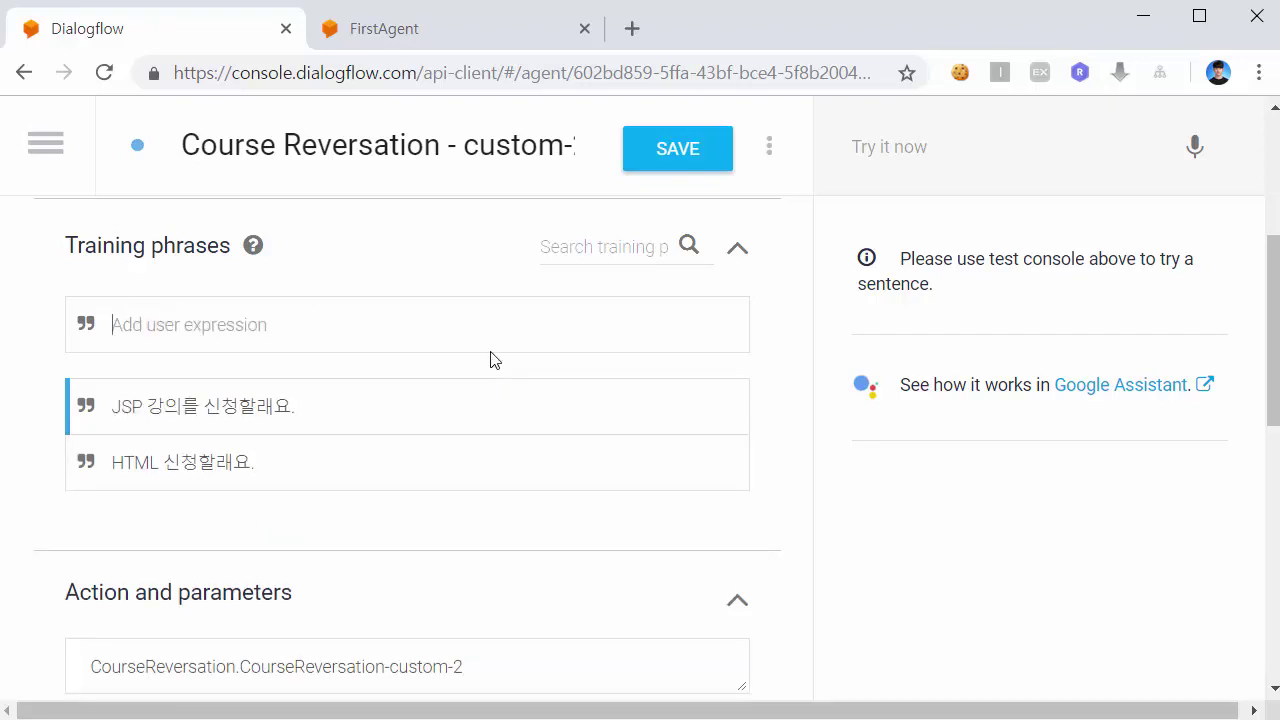
Step: Add four more training phrases: "HTML 강의]", "JSP 강의", "Python 들을래요." and "Python이요."
text(HTML 강의])
key(Return)
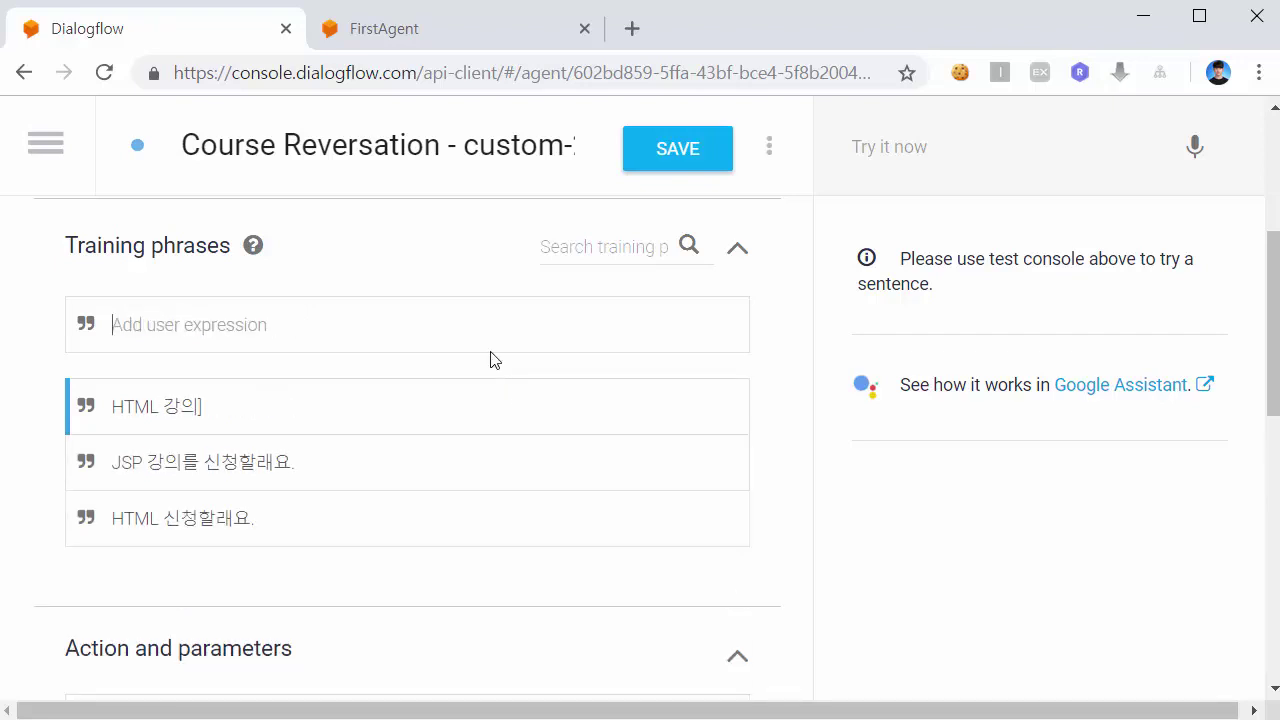
text(JSP 강의)
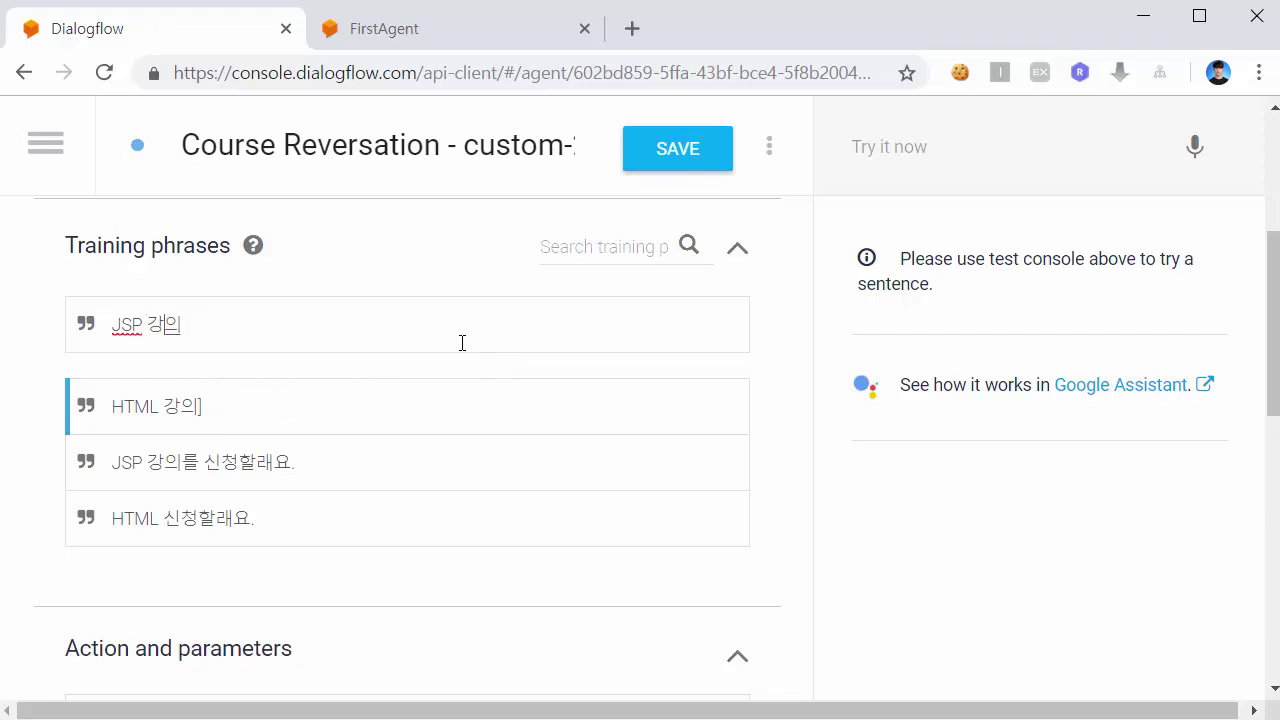
key(Return)
text(Python 들을래요.)
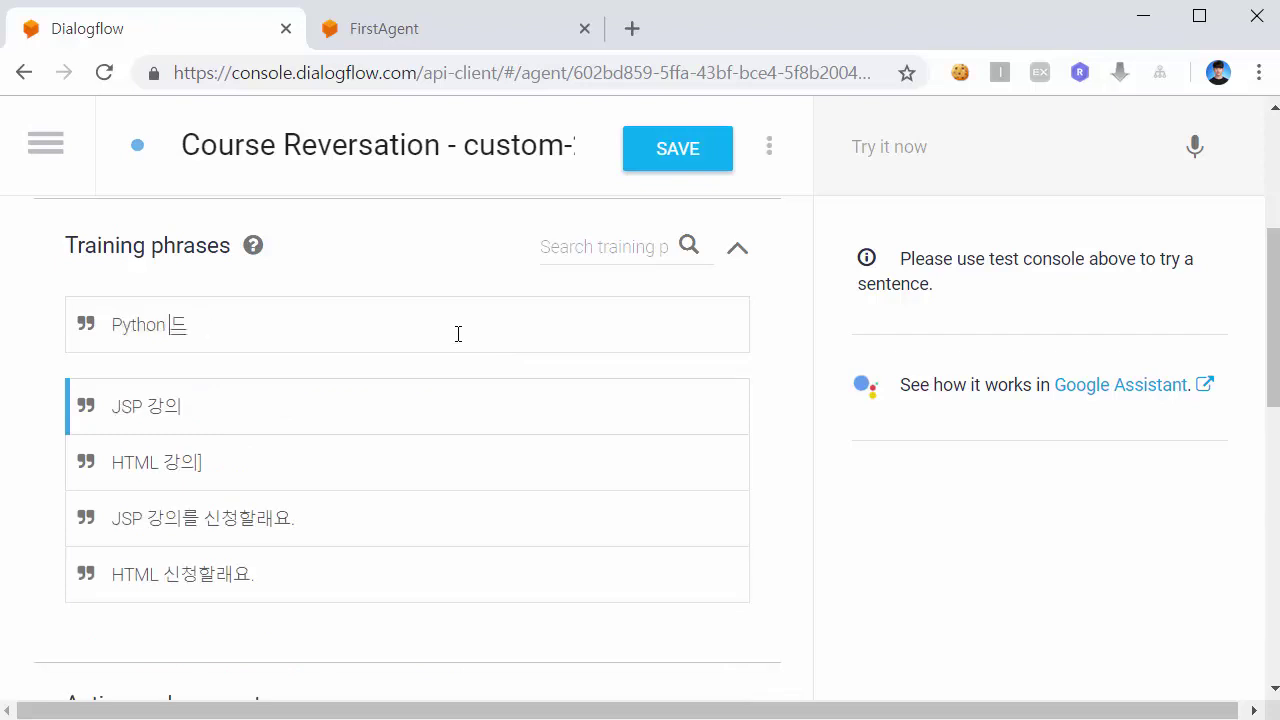
key(Return)
text(Py)
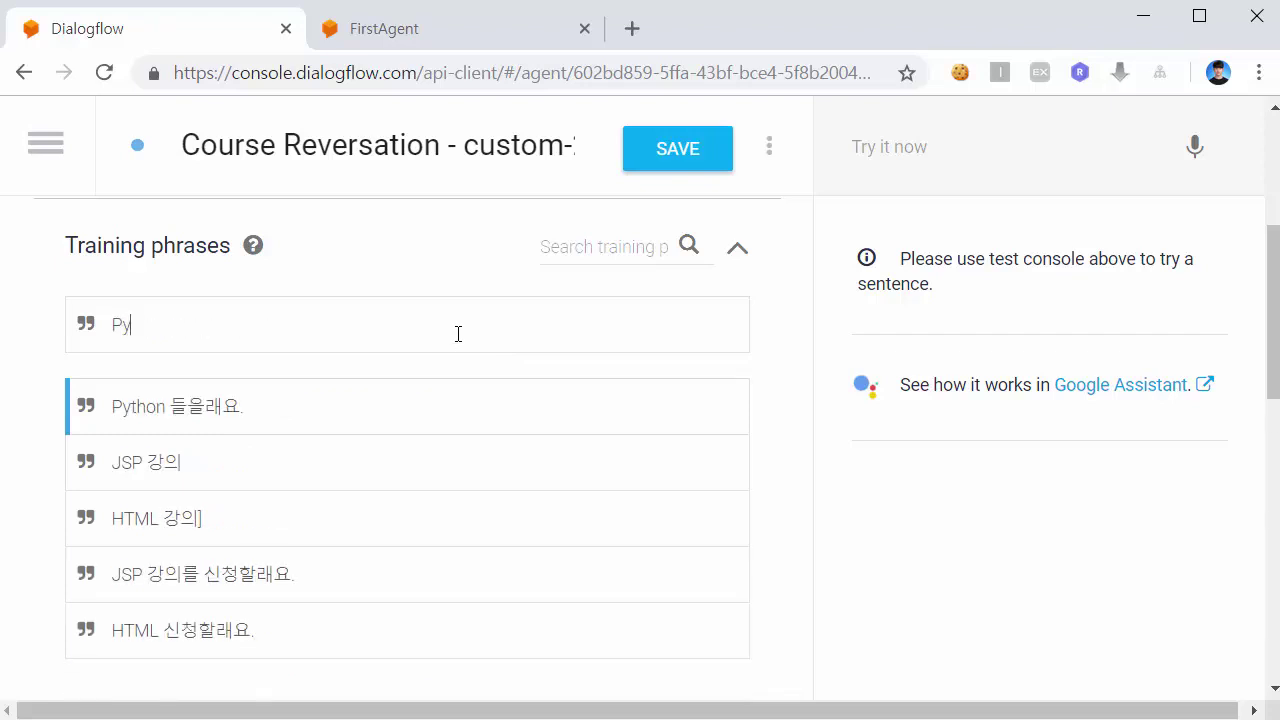
text(thon이요.)
key(Return)
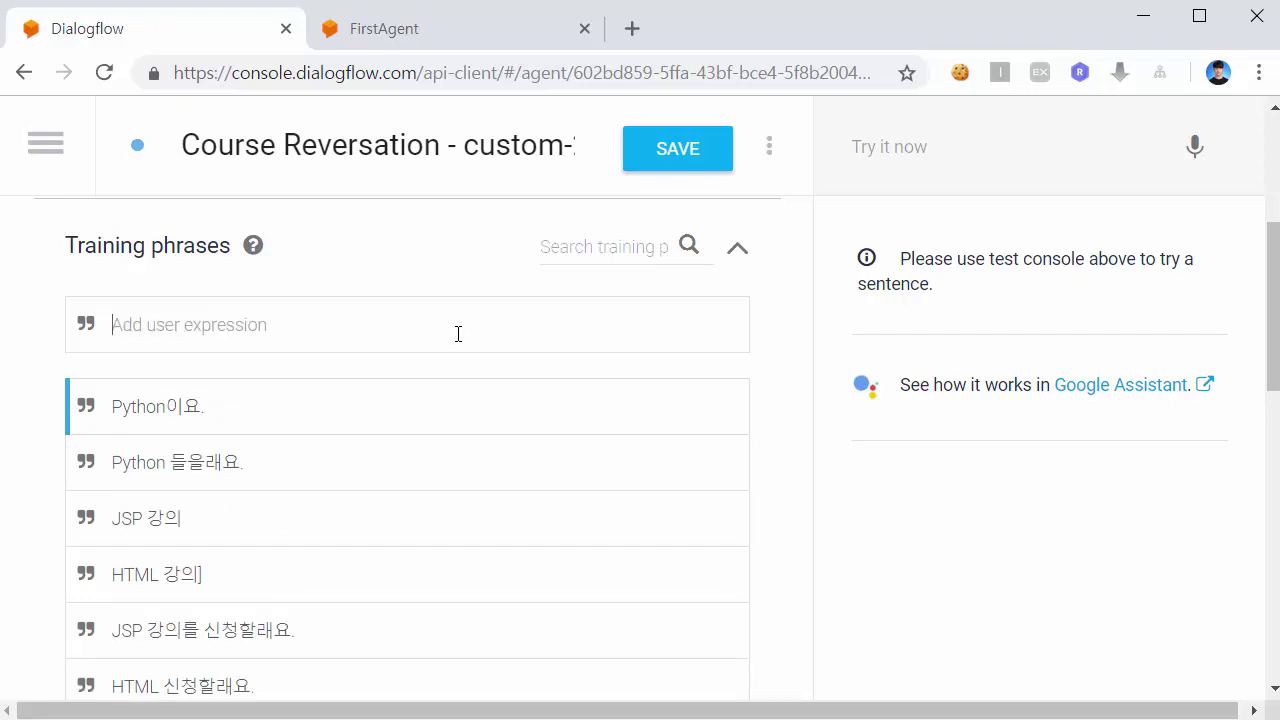
Step: Remove the stray closing bracket from the training phrase so it reads "HTML 강의"
scroll(520, 370, down, 1)
click(212, 455)
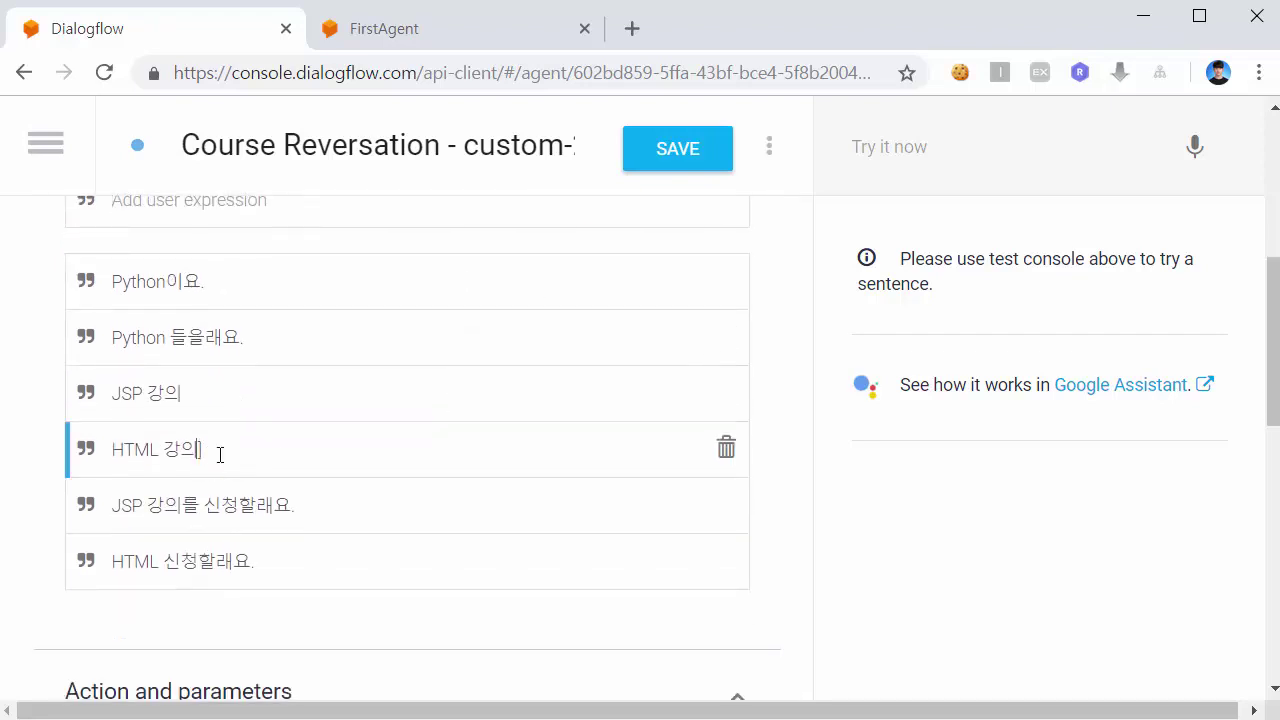
key(Tab)
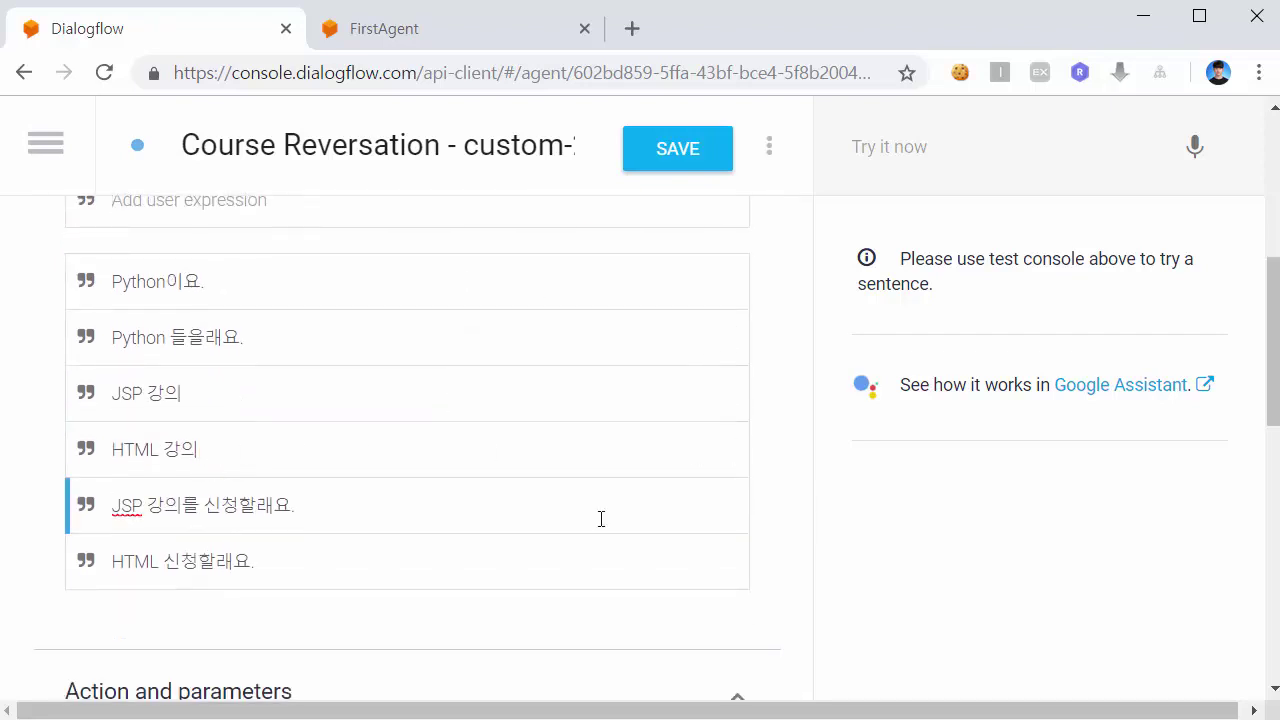
click(398, 469)
click(372, 380)
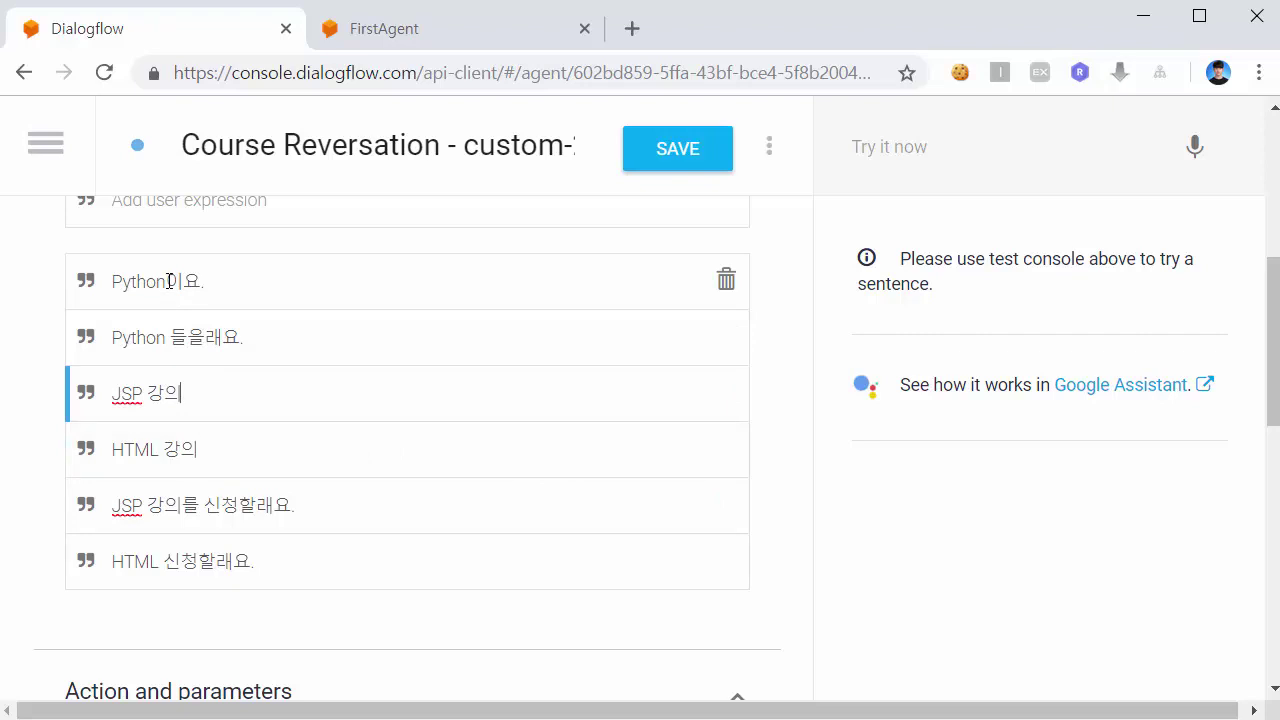
drag(168, 281, 116, 281)
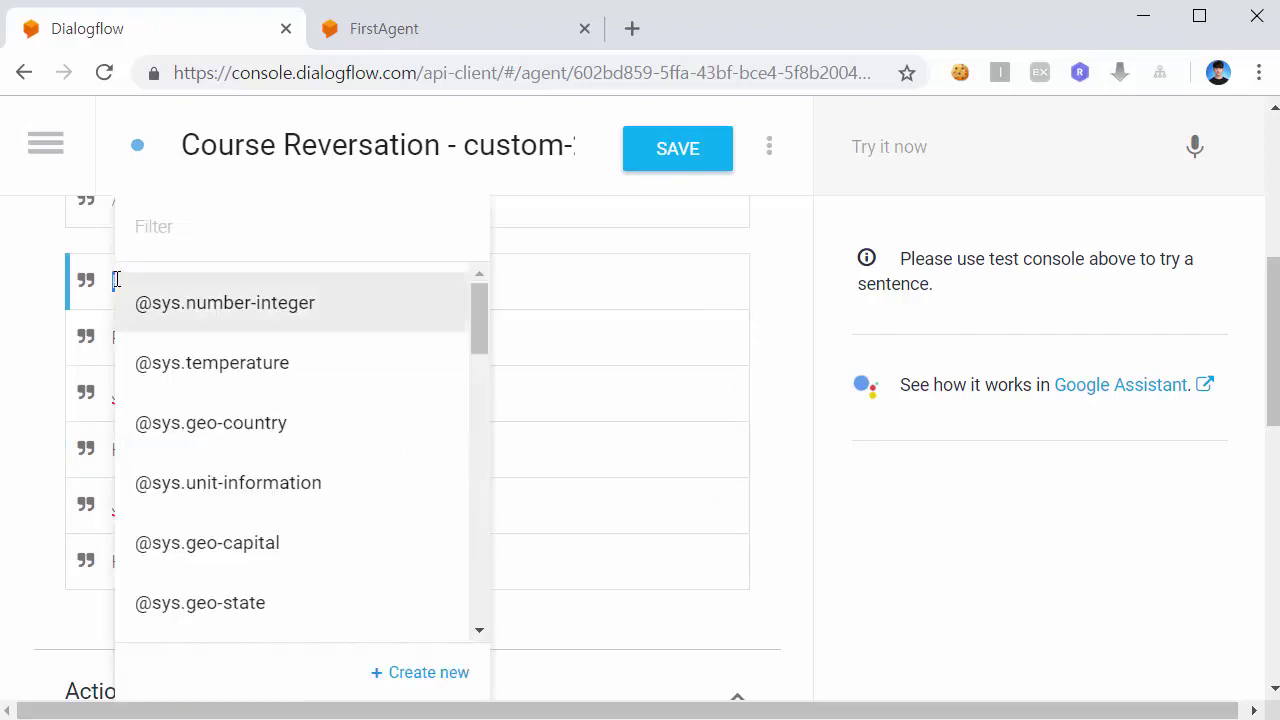
click(27, 263)
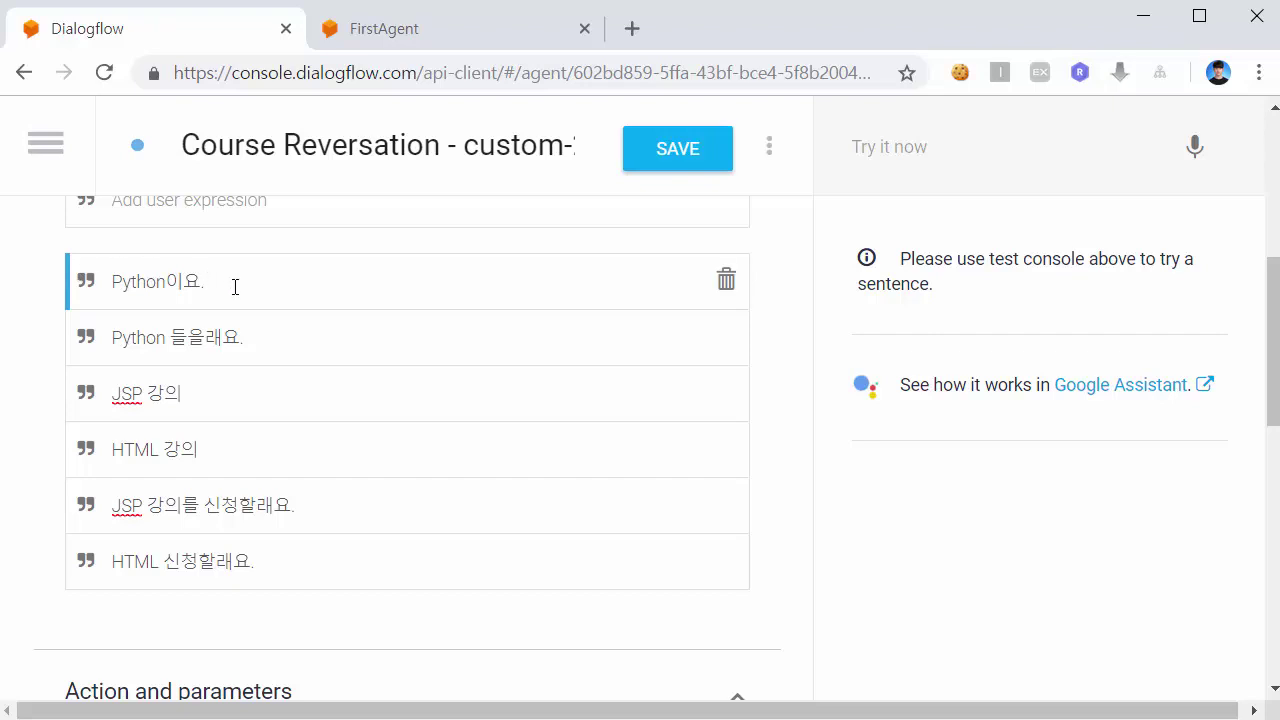
drag(166, 282, 112, 282)
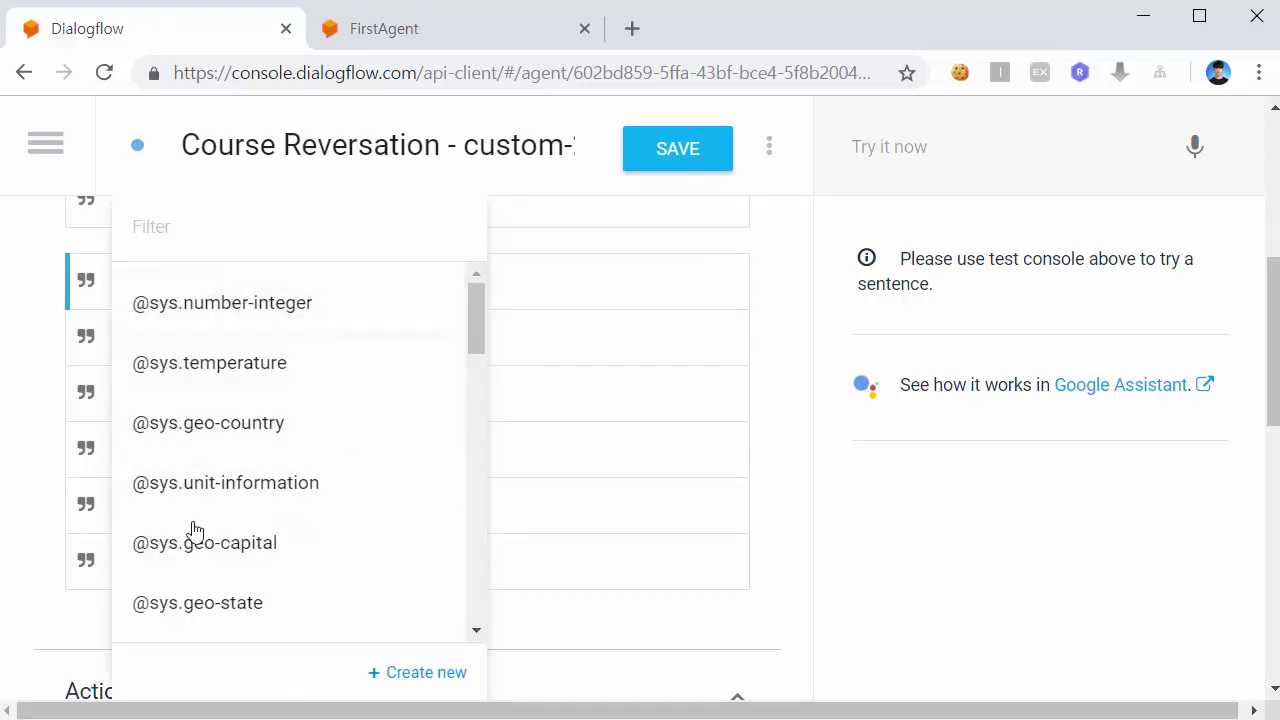
click(433, 677)
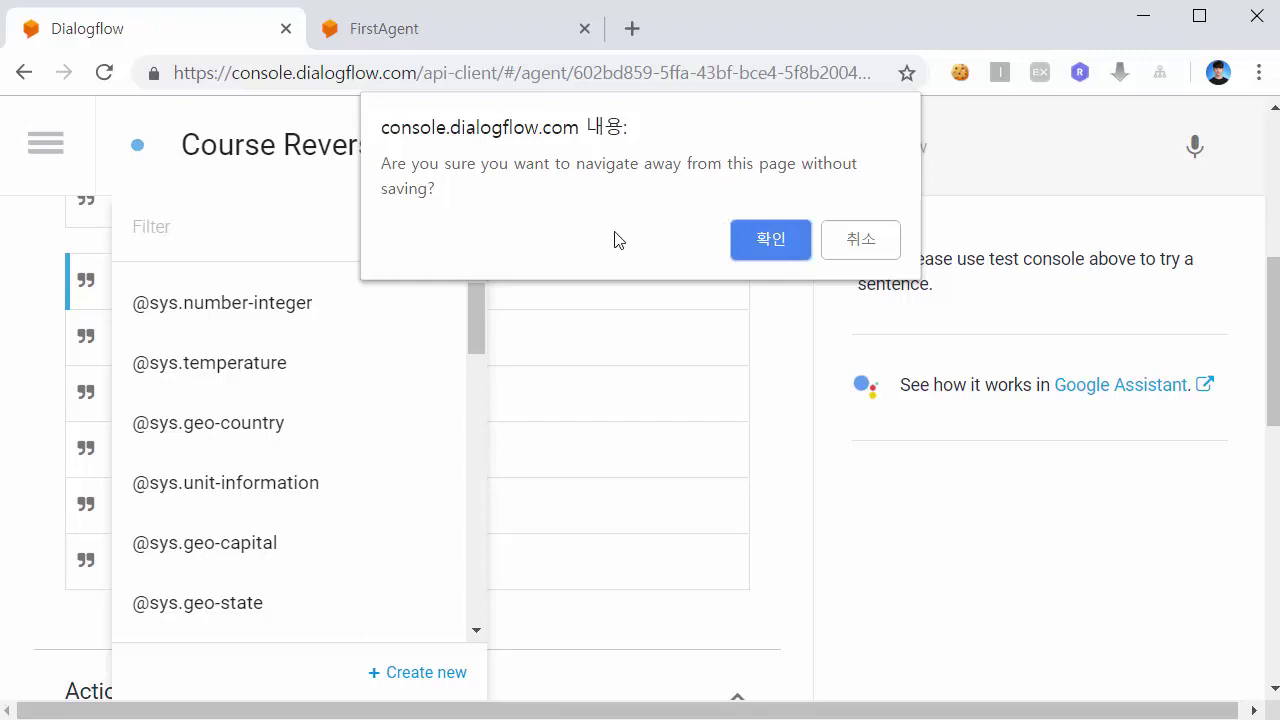
click(858, 245)
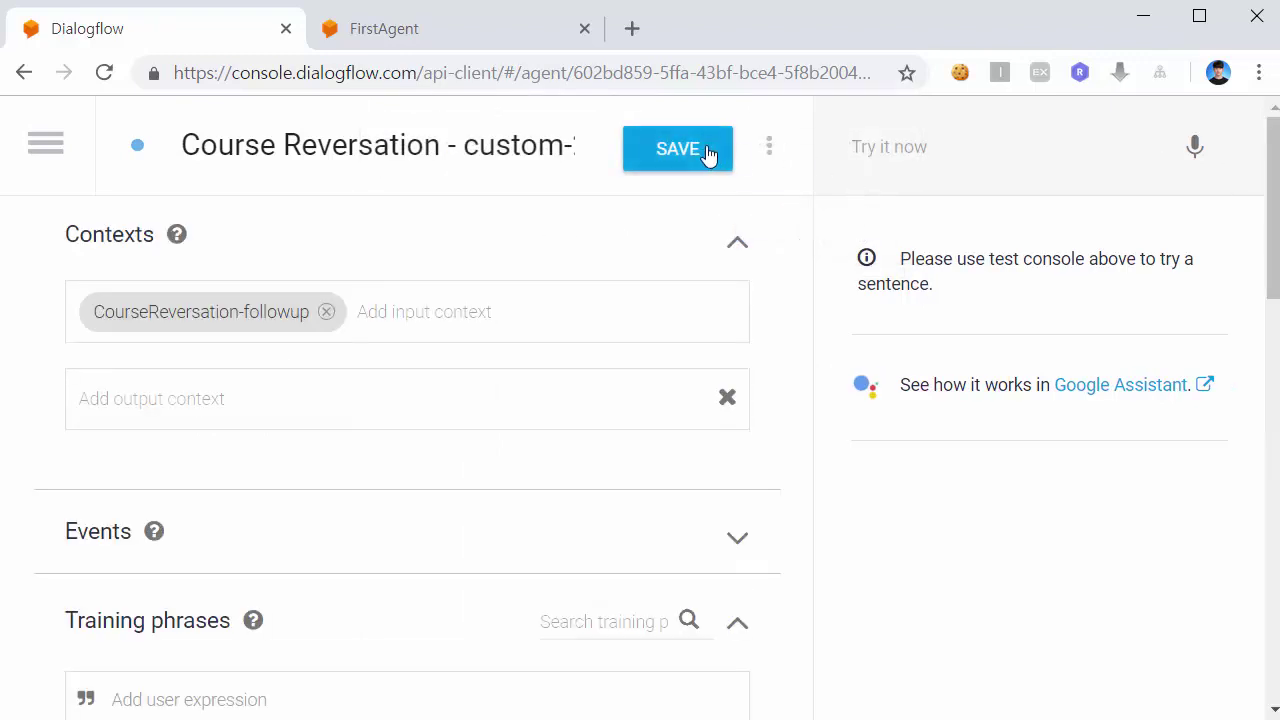
Step: Save the follow-up intent with its training phrases
scroll(700, 200, down, 2)
scroll(700, 200, down, 2)
click(700, 165)
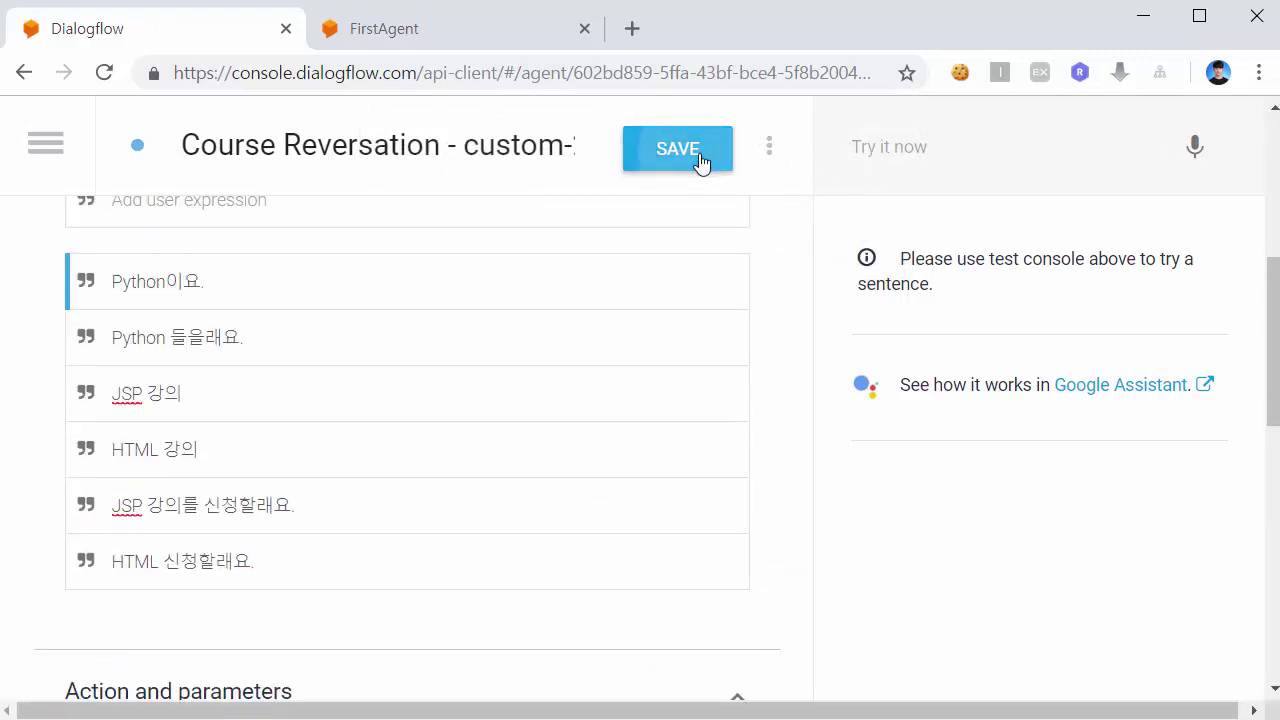
Step: Create a new entity from the word Python in the phrase "Python이요." and try to save it as "Course Name"
drag(166, 281, 114, 283)
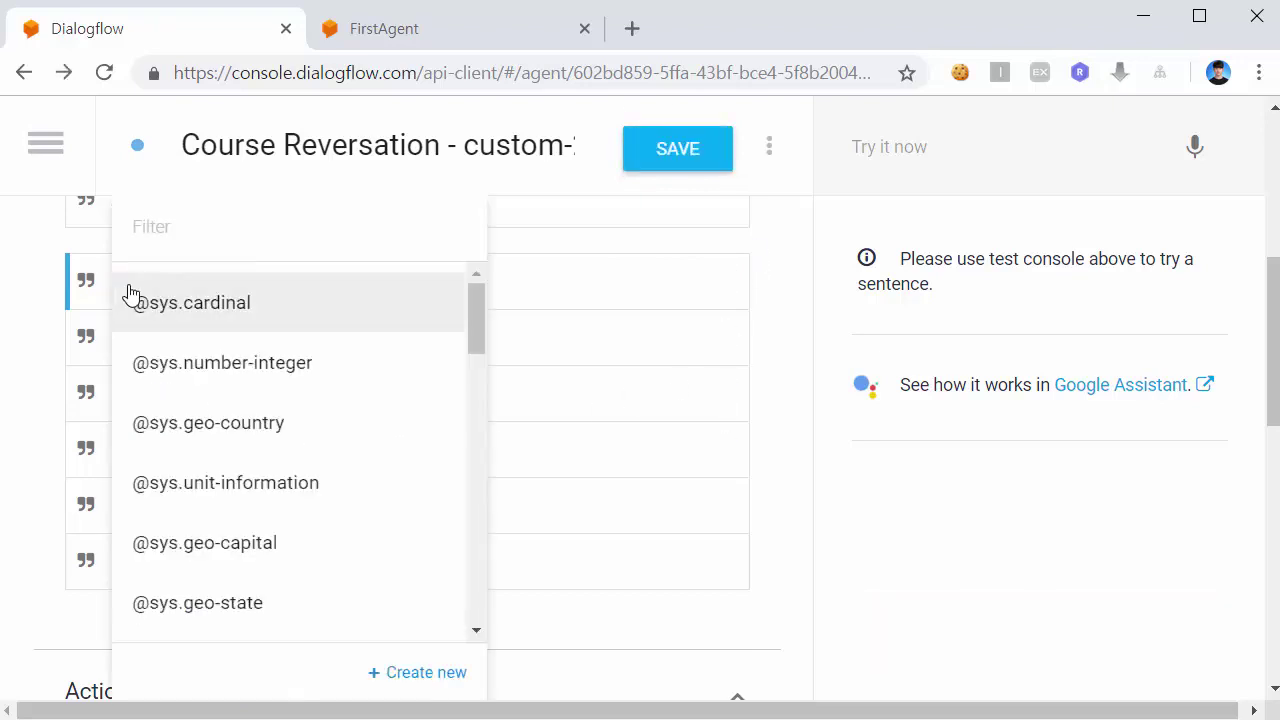
click(436, 677)
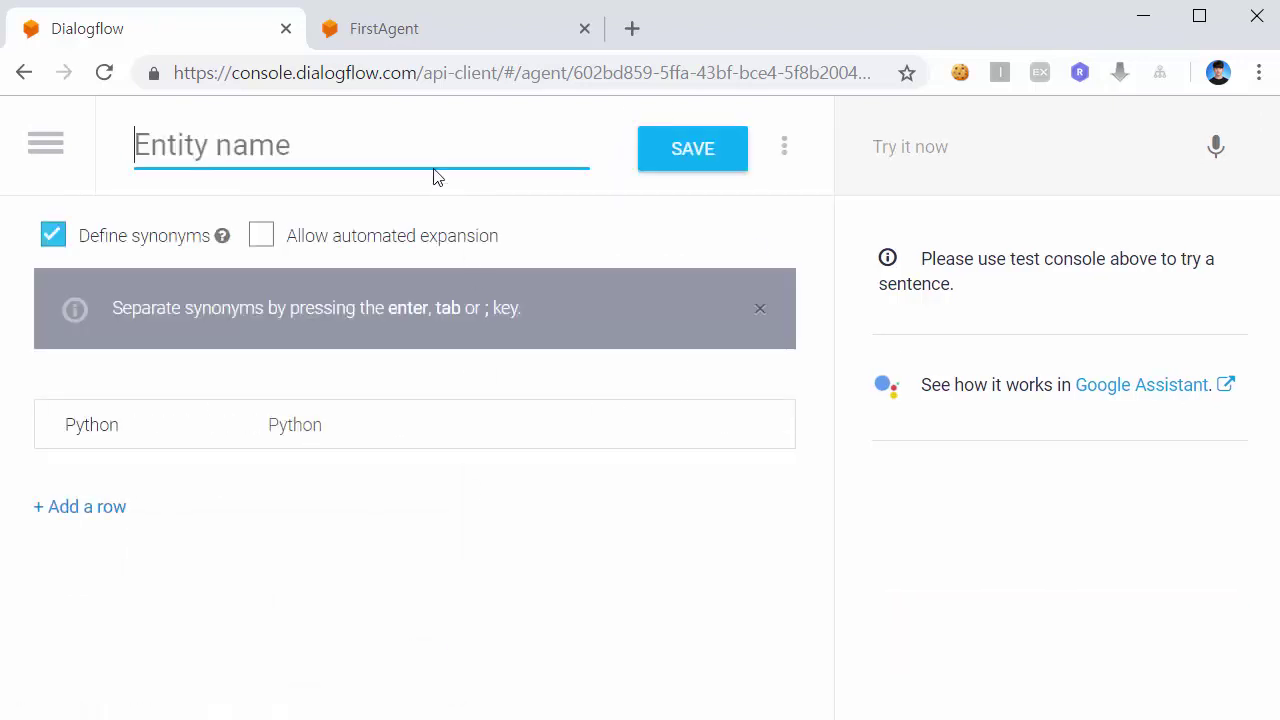
text(채)
key(BackSpace)
key(BackSpace)
text(Course)
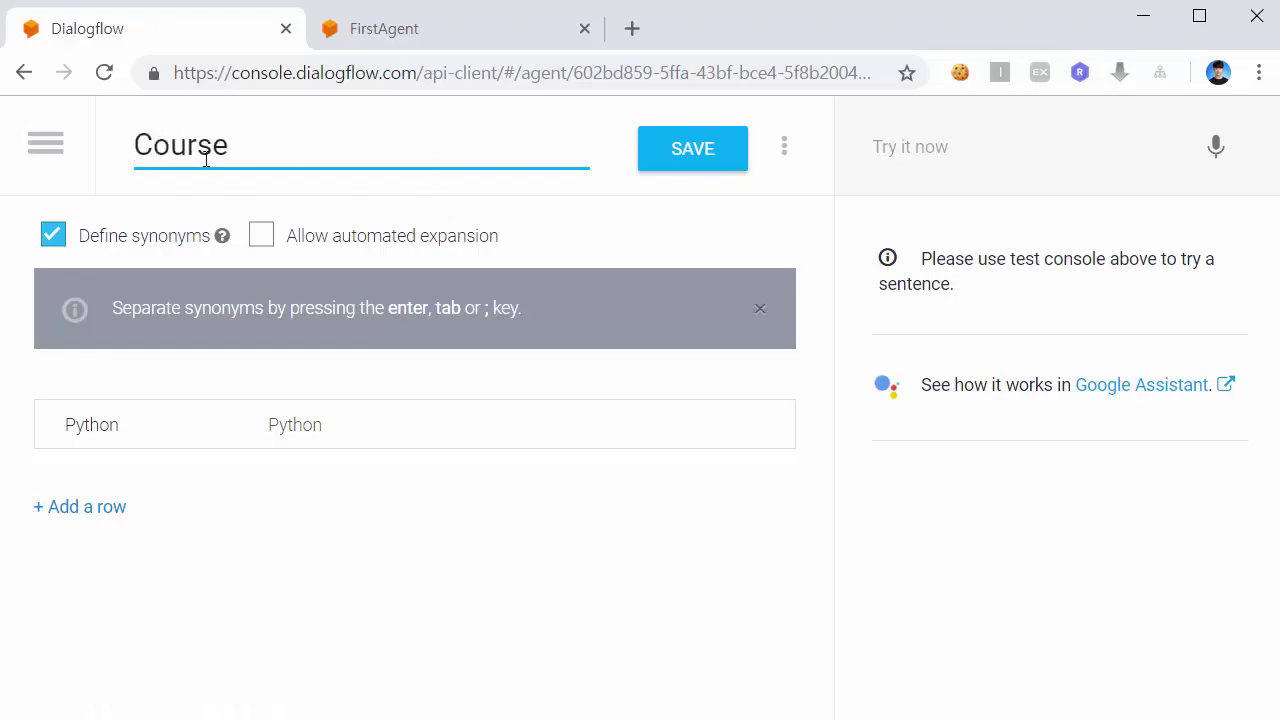
text( Name)
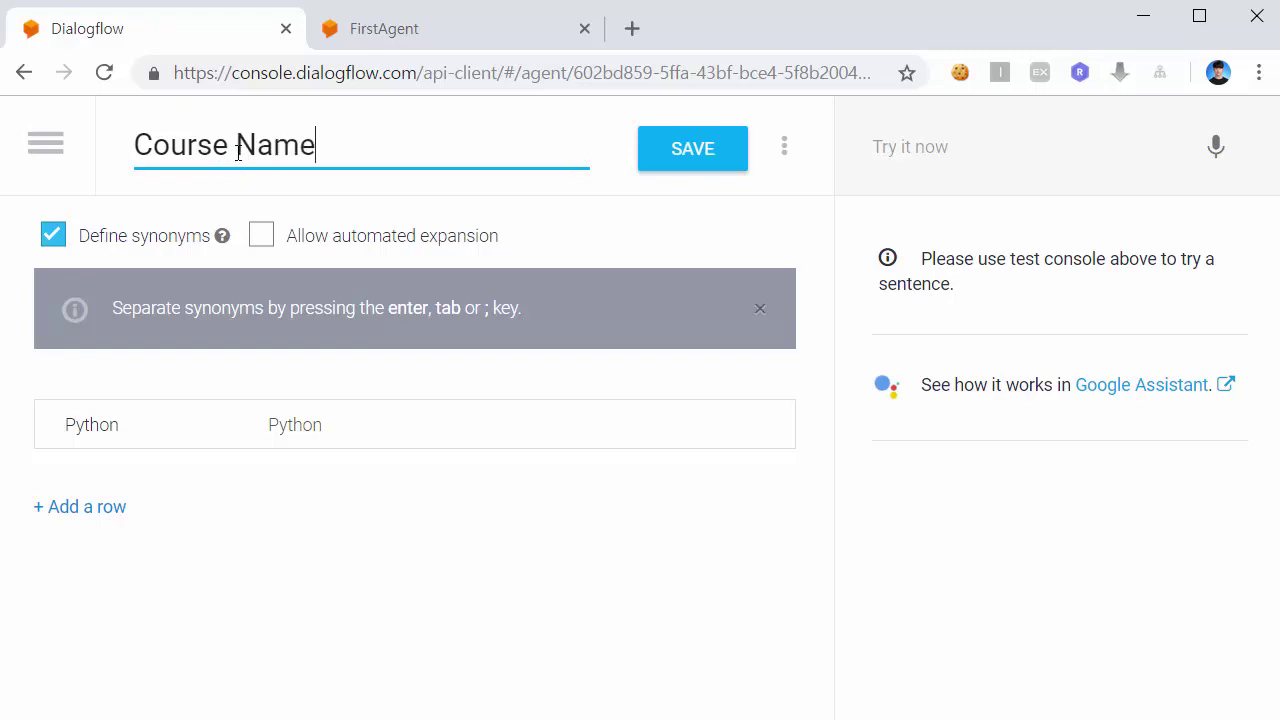
click(694, 166)
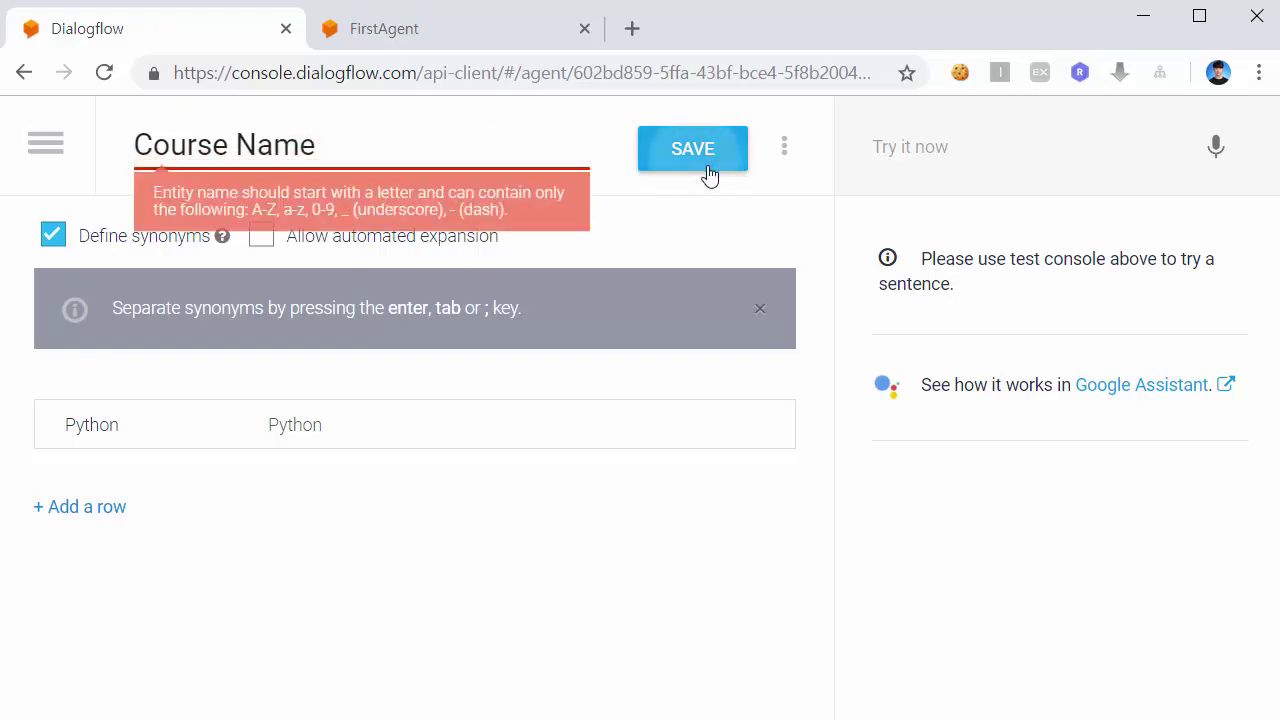
Step: Remove the space from the entity name to make it "CourseName" and save the entity
click(236, 148)
key(BackSpace)
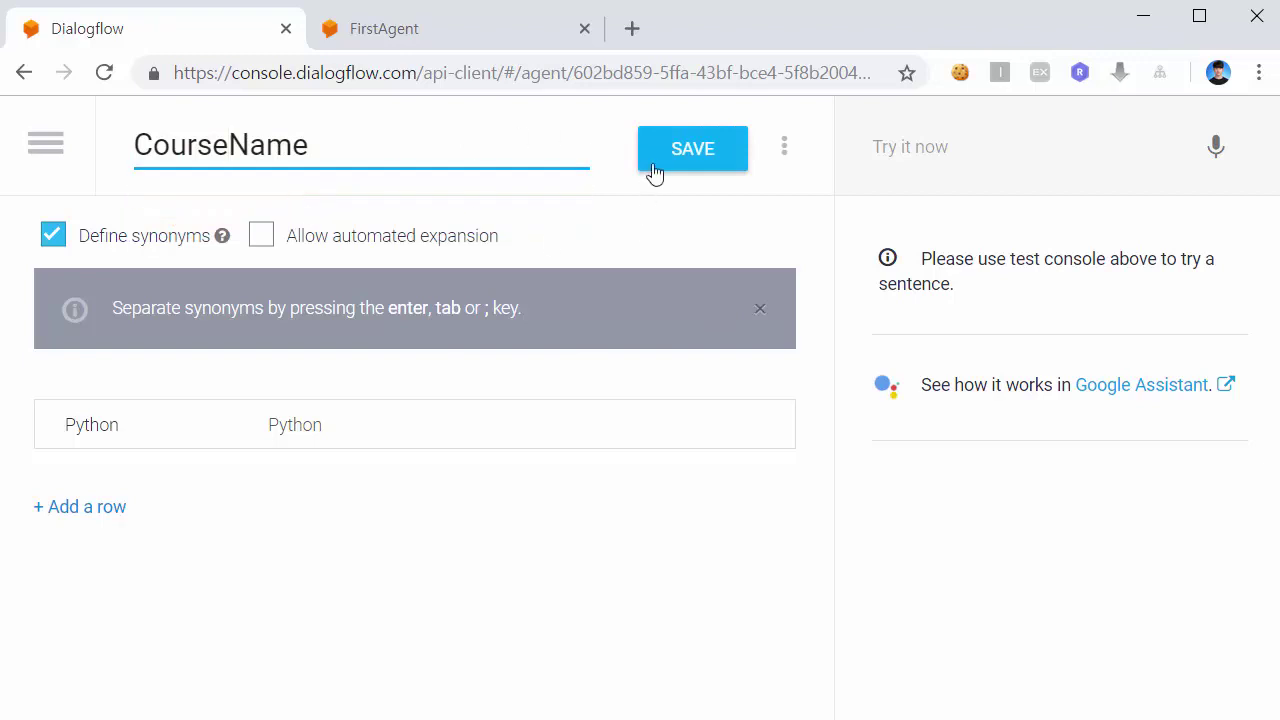
click(665, 165)
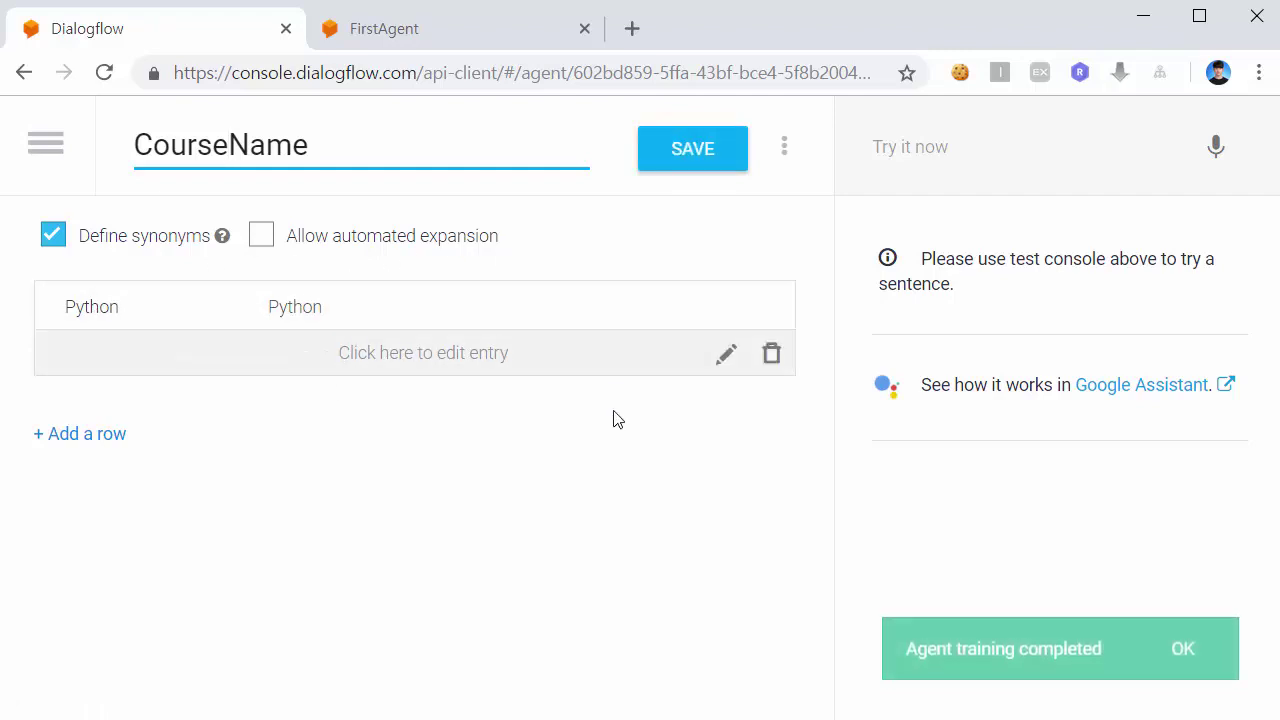
Step: Return to the training phrases of the "Course Reversation - custom-2" intent
click(24, 73)
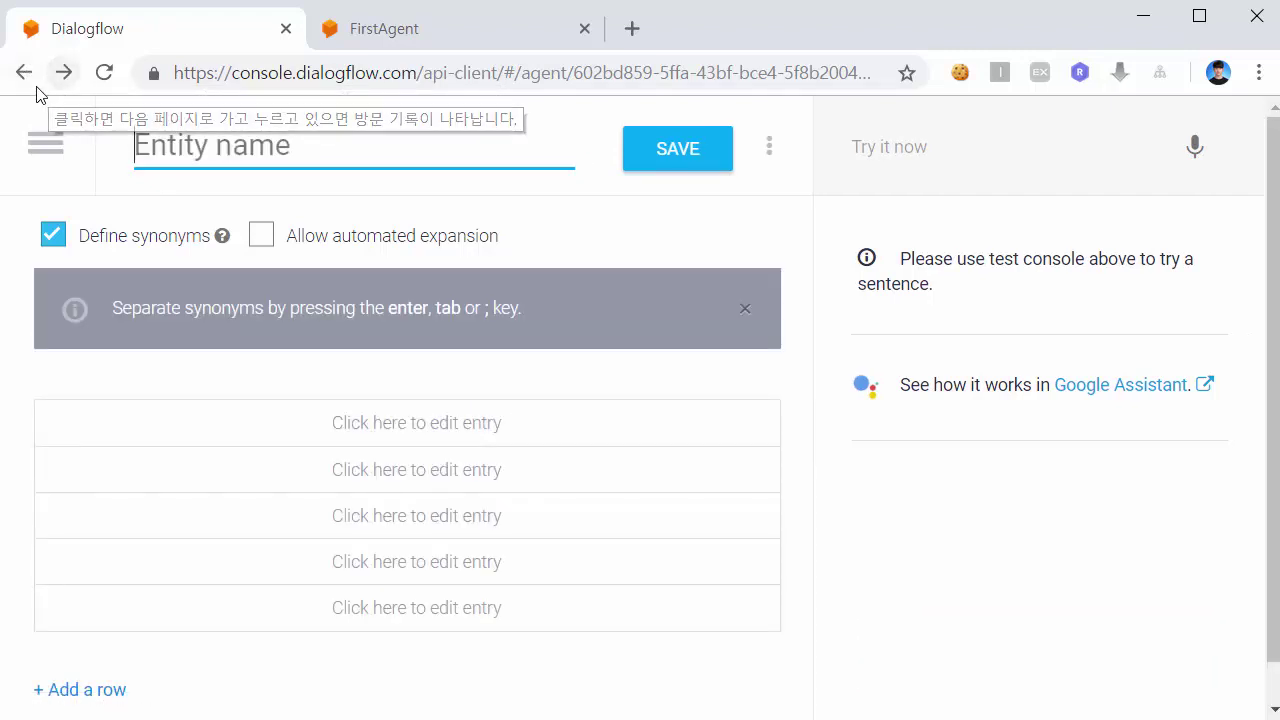
scroll(531, 271, down, 4)
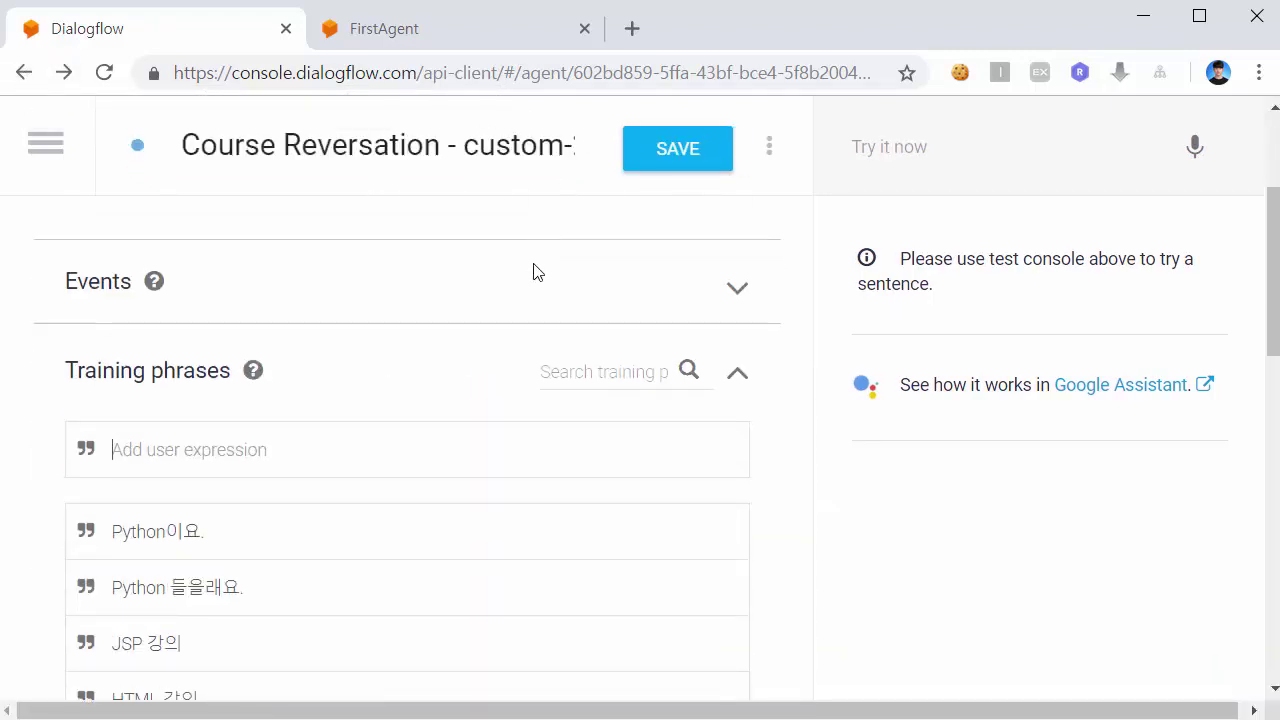
scroll(300, 300, down, 1)
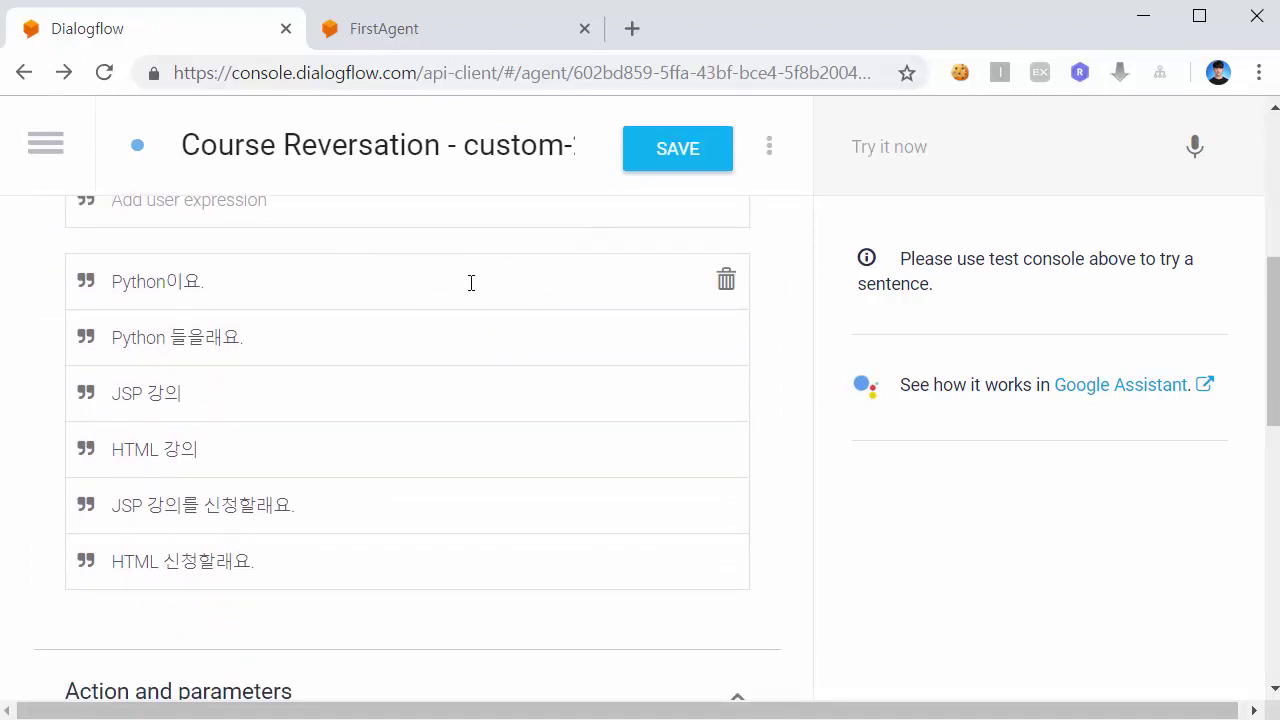
drag(166, 285, 114, 285)
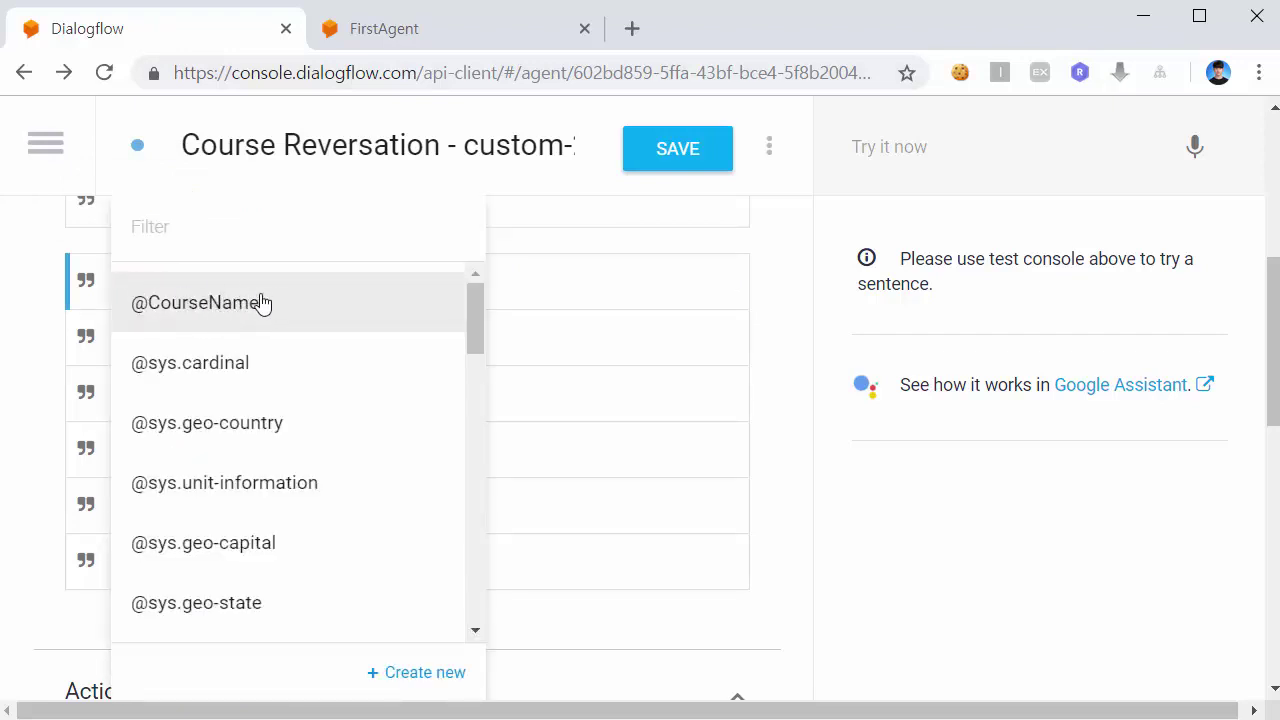
click(266, 303)
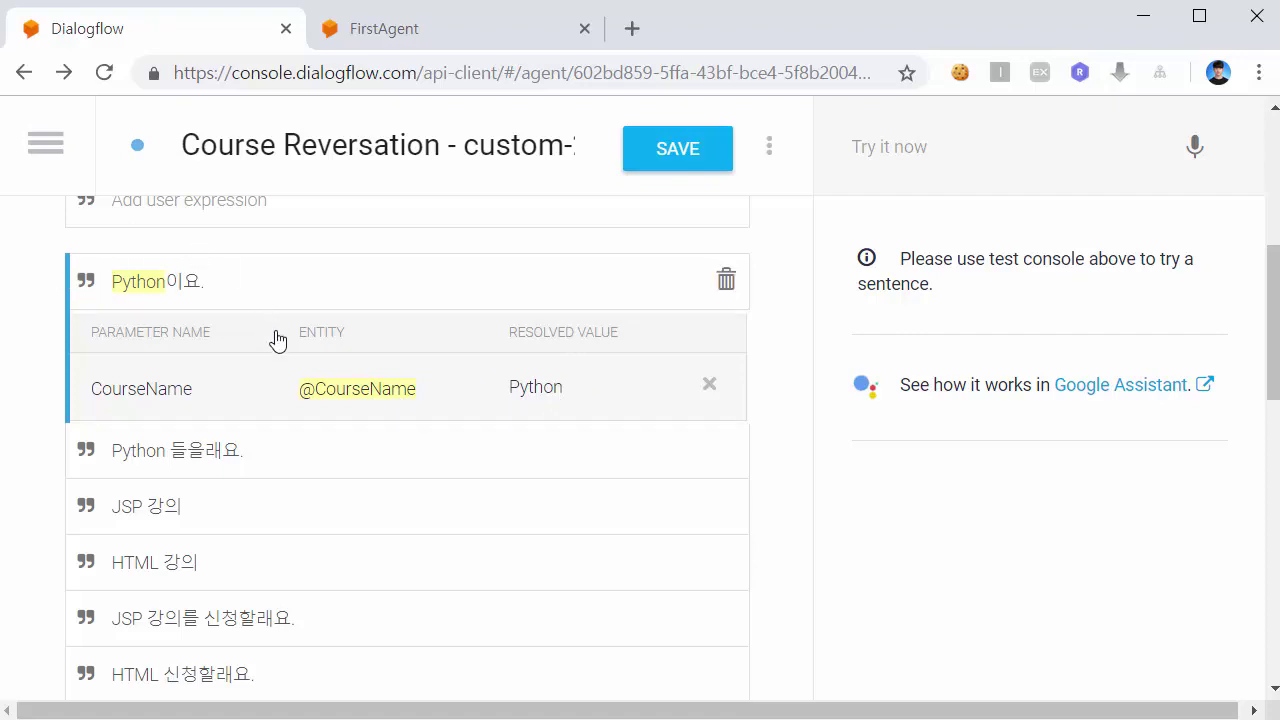
click(700, 165)
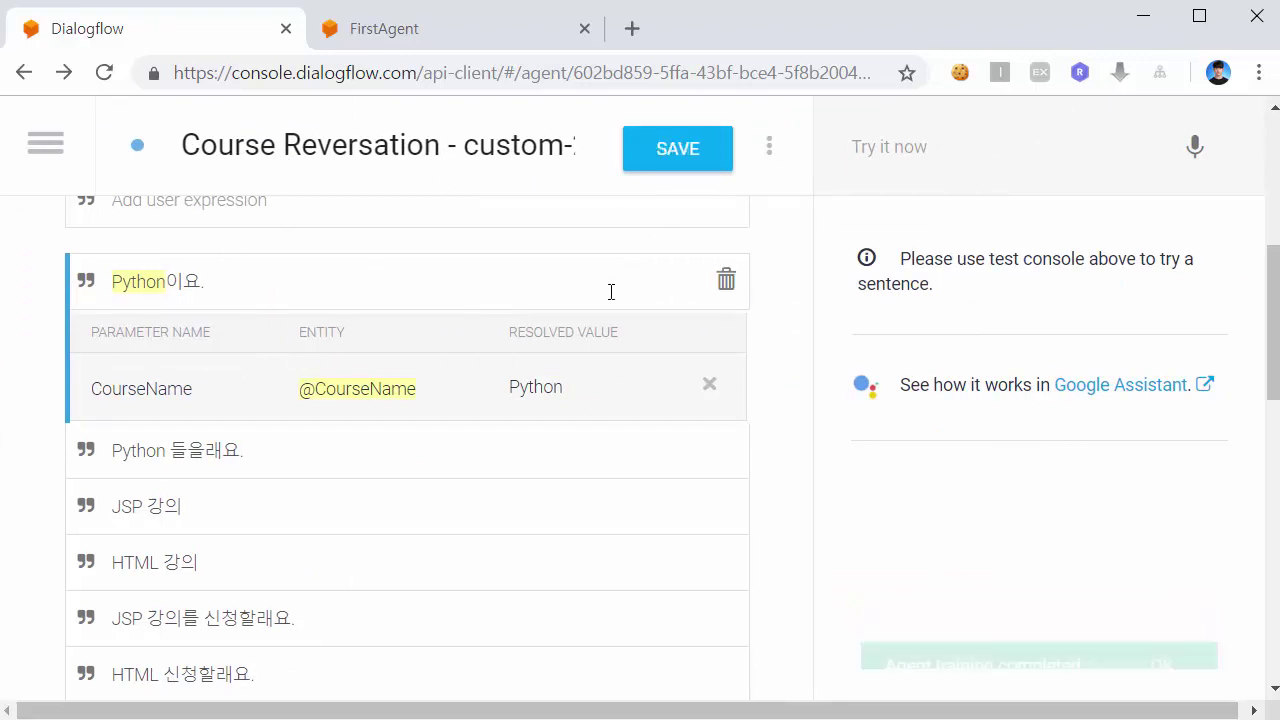
Step: Open the CourseName entity and add an entry with the reference value and synonym "HTML"
click(45, 143)
click(172, 406)
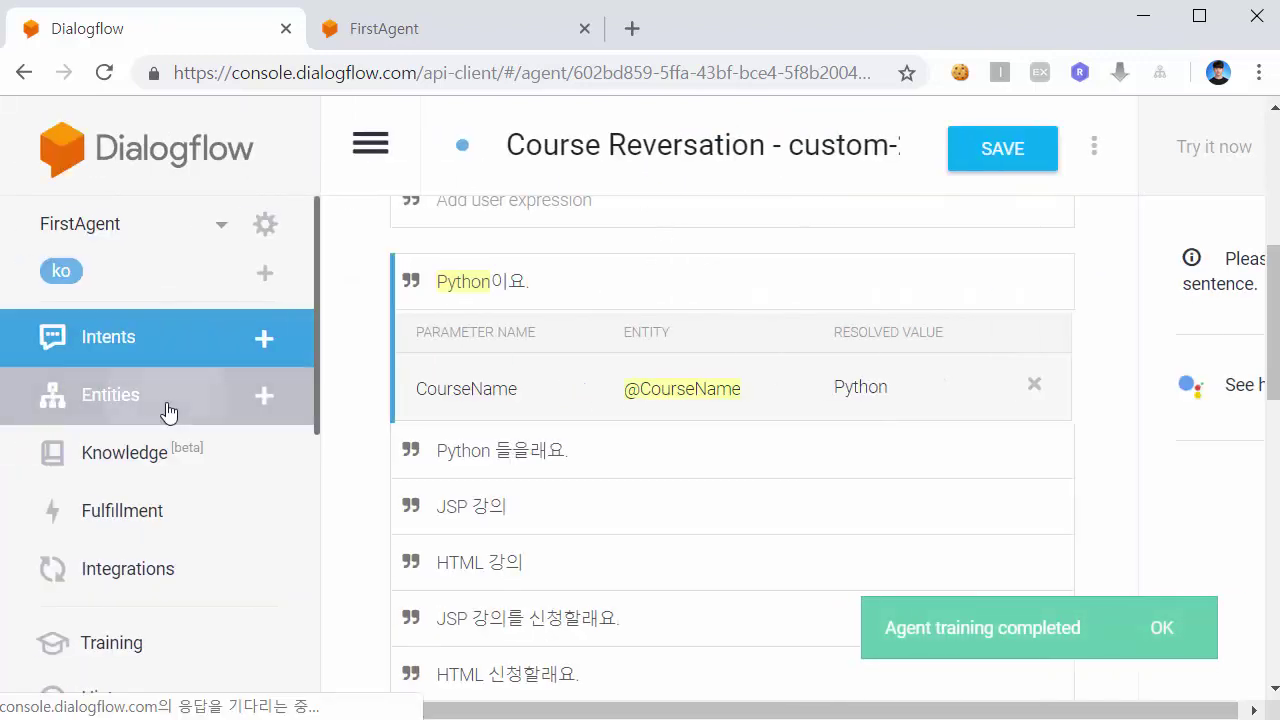
click(166, 343)
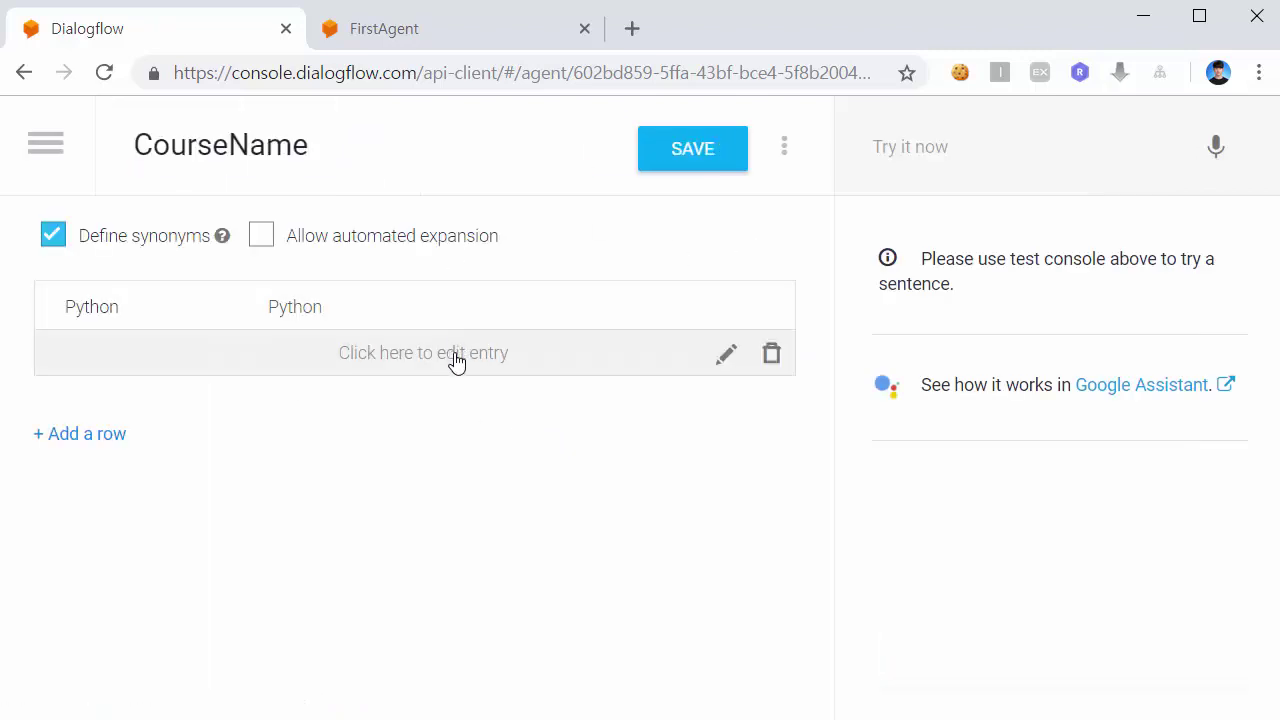
click(452, 361)
text(ht)
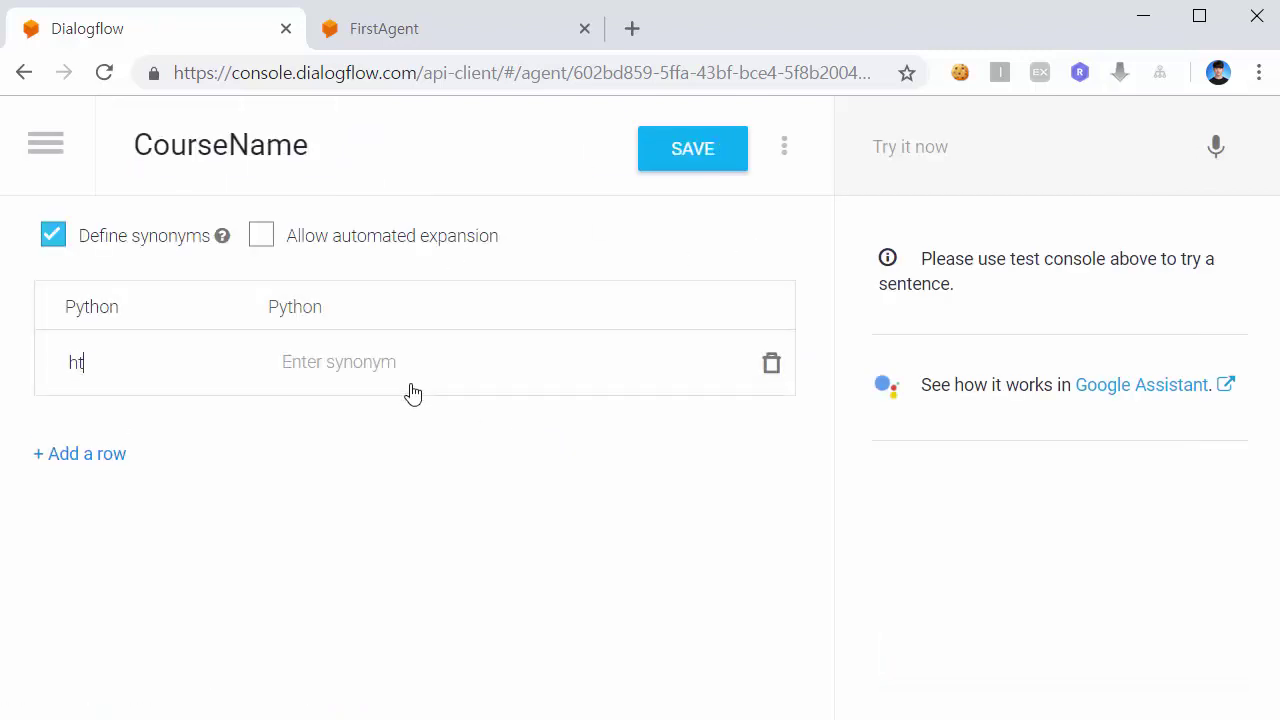
key(BackSpace)
key(BackSpace)
text(HT)
click(405, 365)
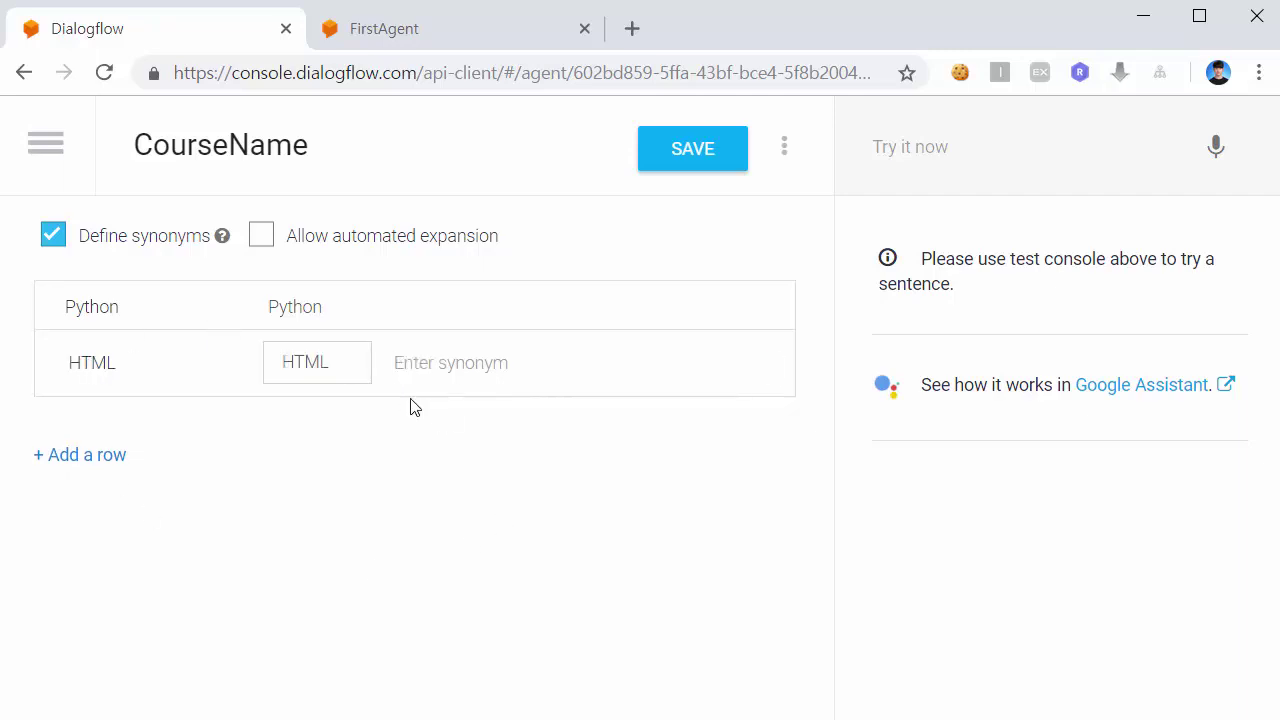
key(Return)
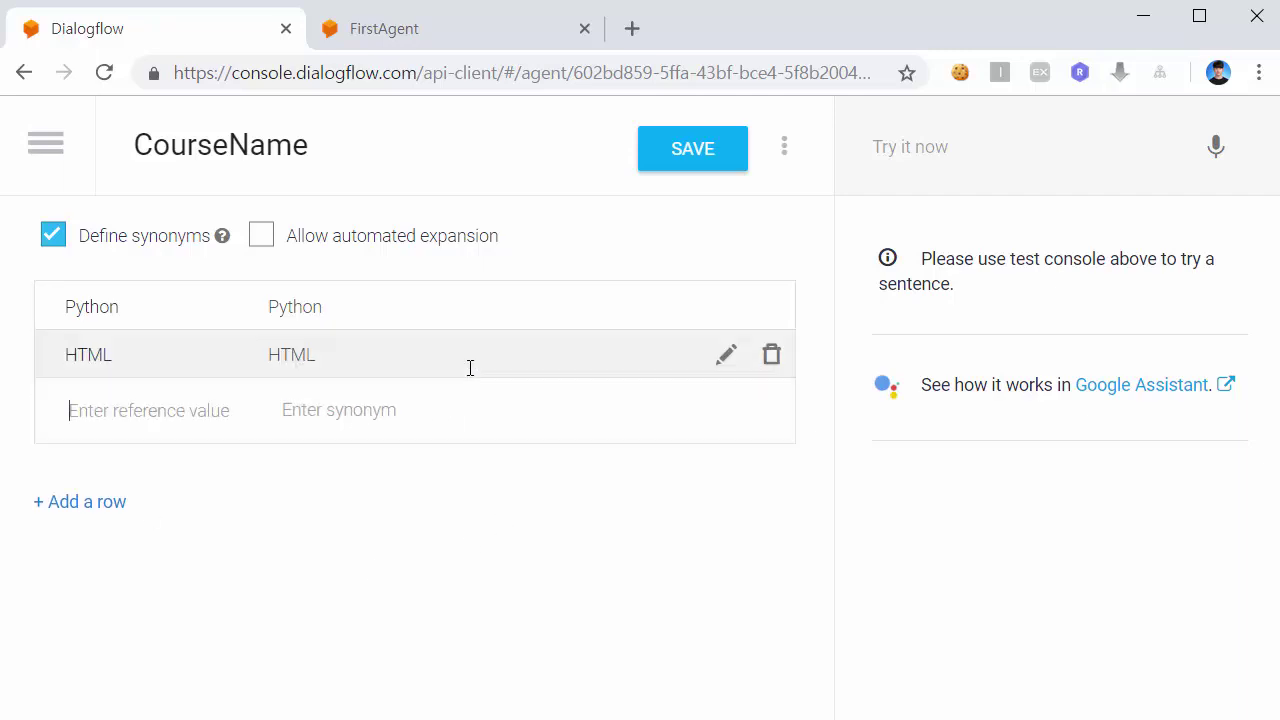
Step: Add a "JSP" entry with the synonym "JSP" to the CourseName entity and save the entity
text(JSP)
click(284, 415)
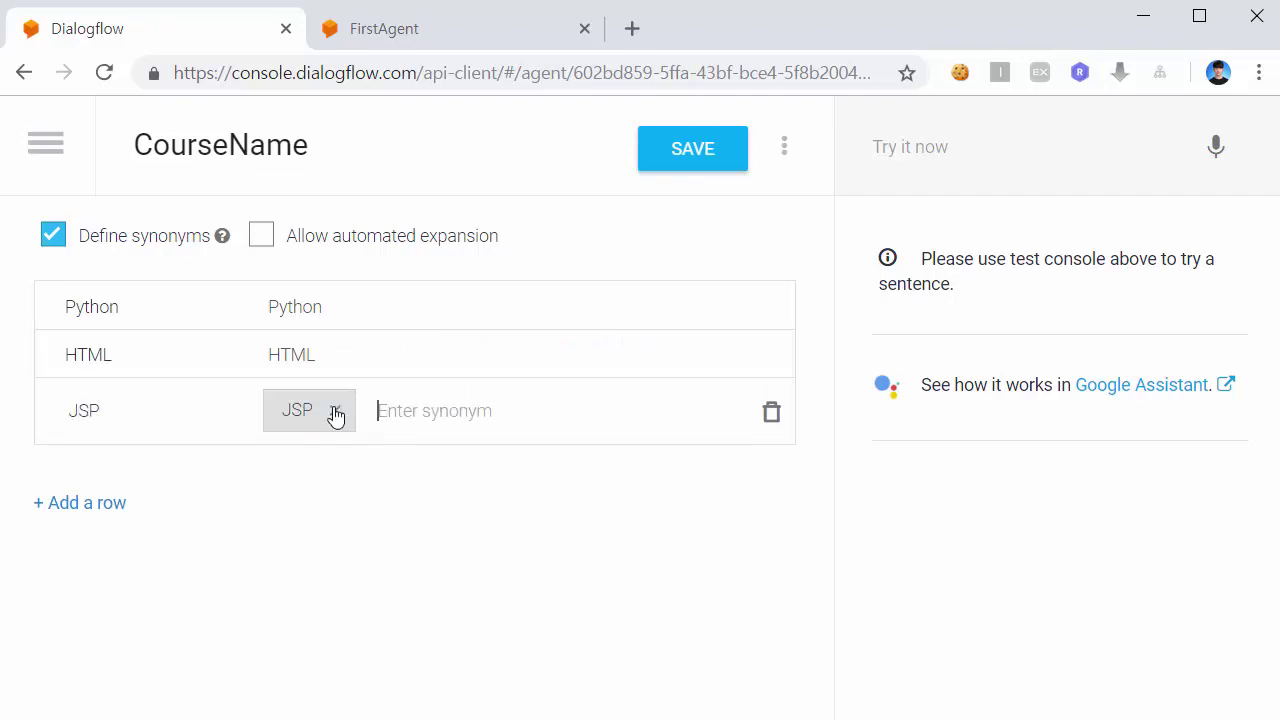
key(Return)
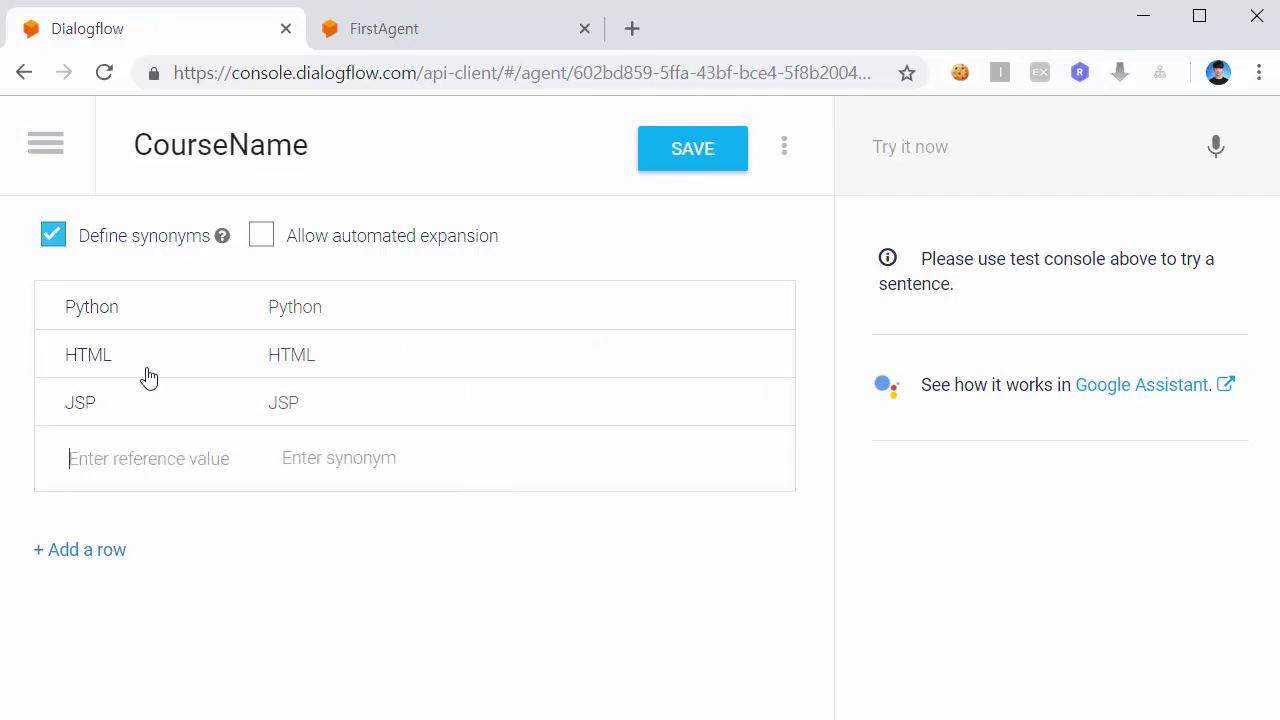
click(691, 164)
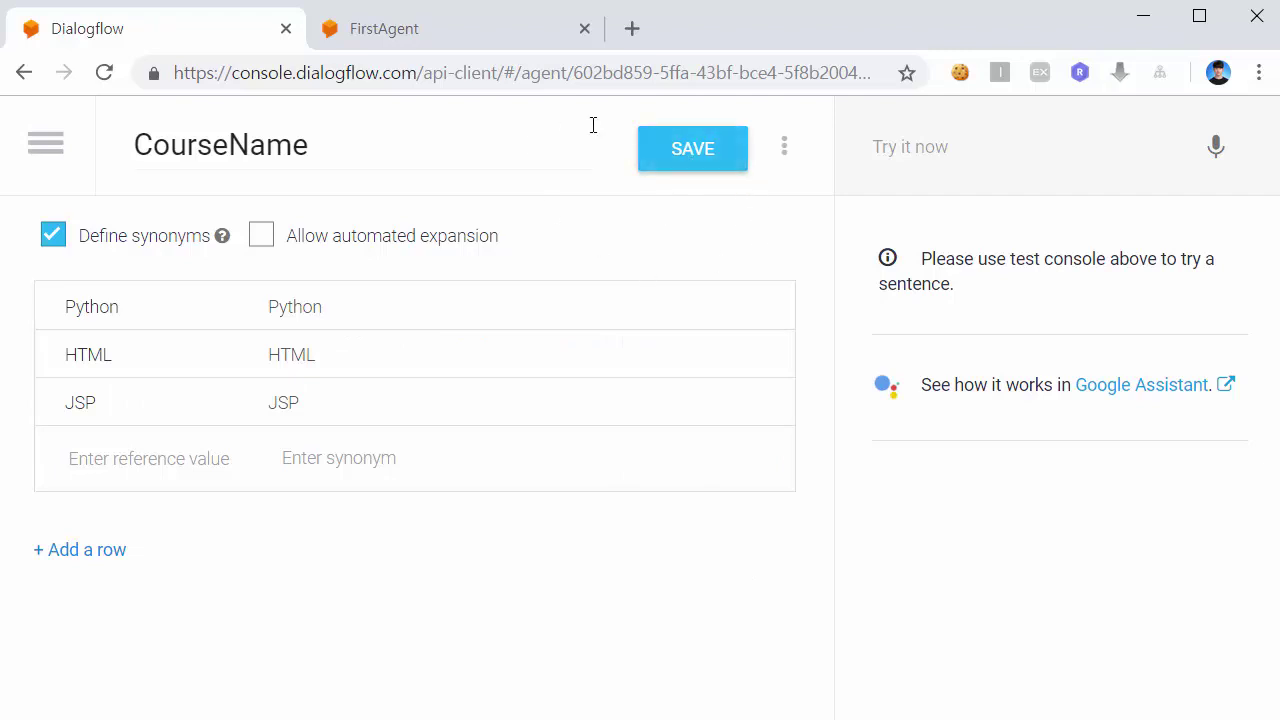
Step: Reopen the "Course Reversation - custom-2" follow-up intent at its training phrases
click(45, 143)
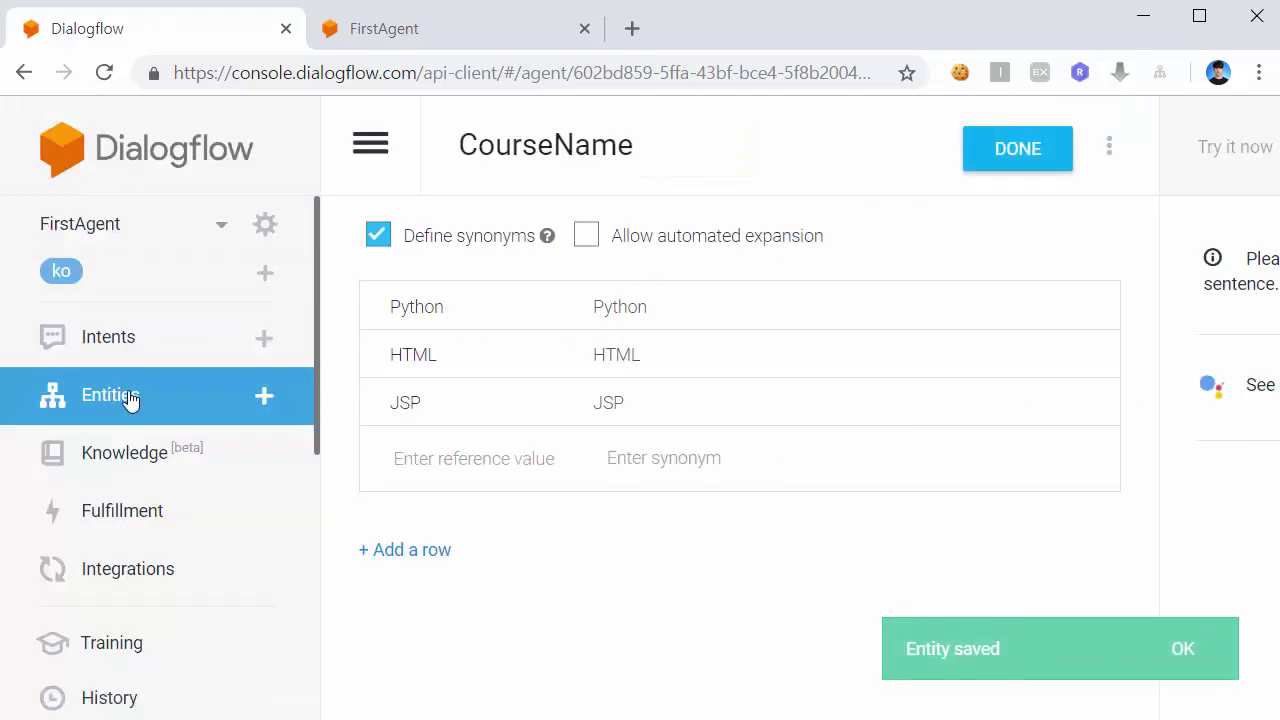
click(121, 357)
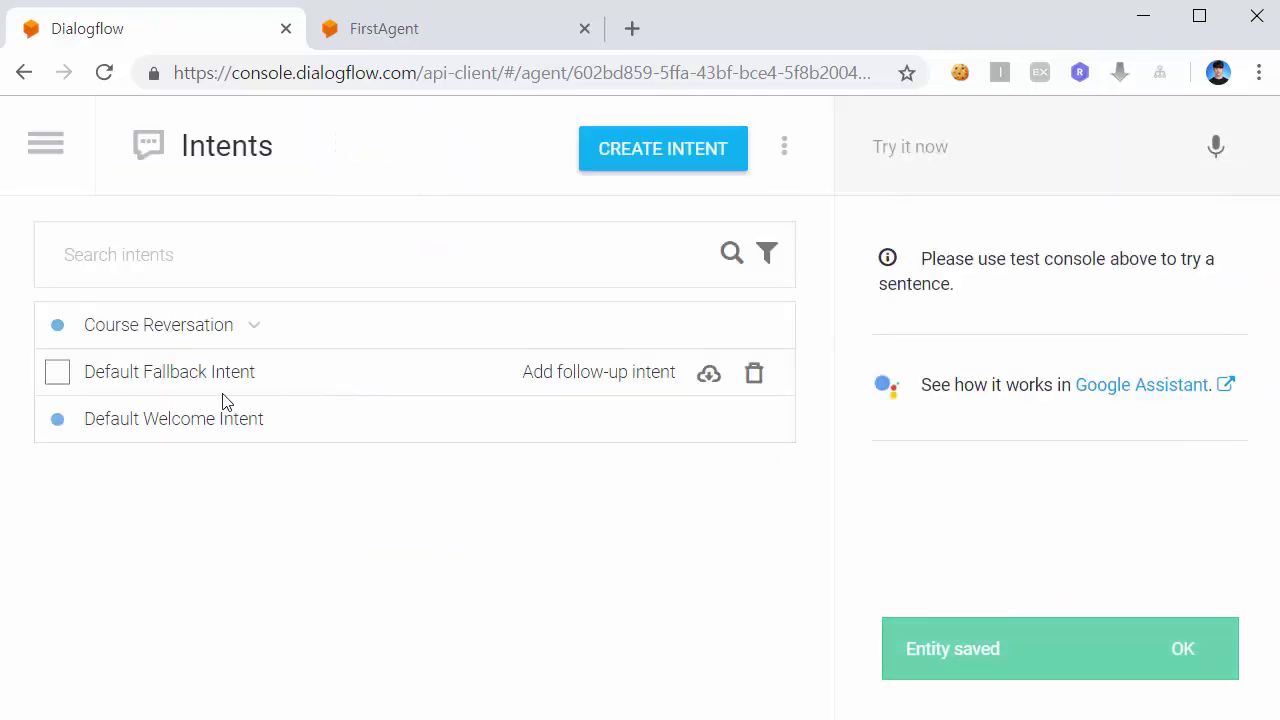
click(255, 327)
click(282, 388)
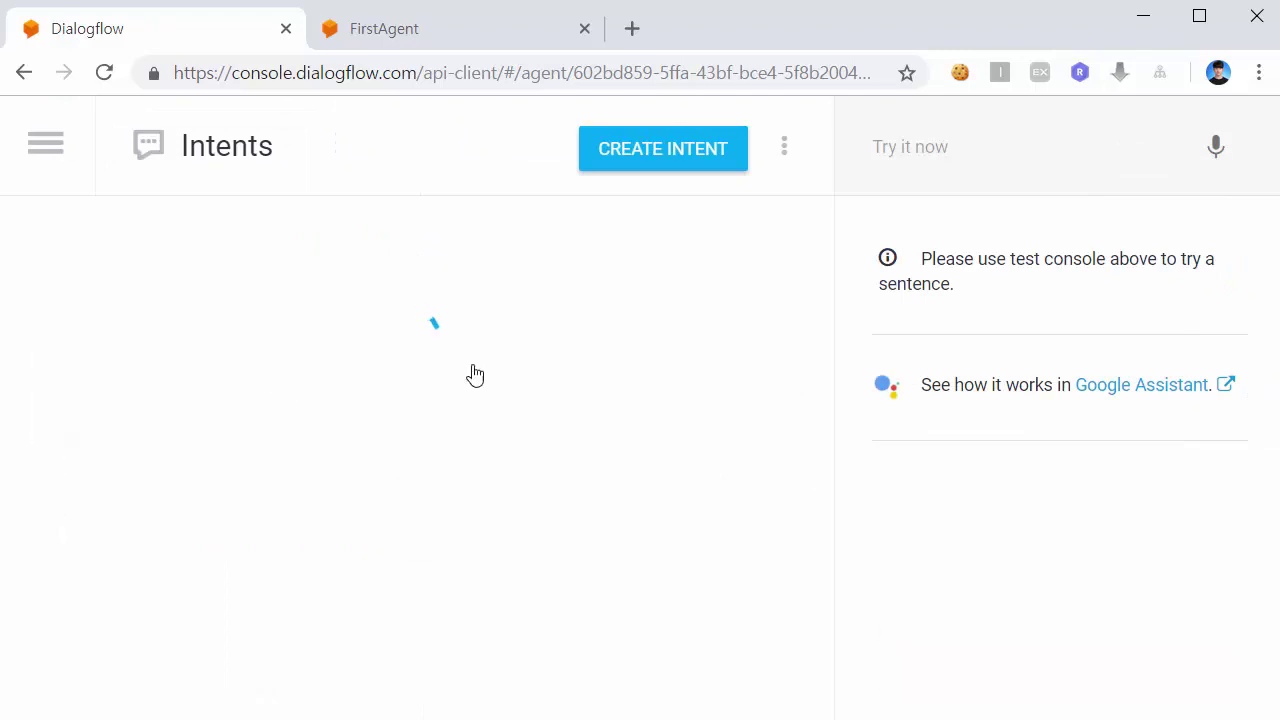
scroll(471, 434, down, 4)
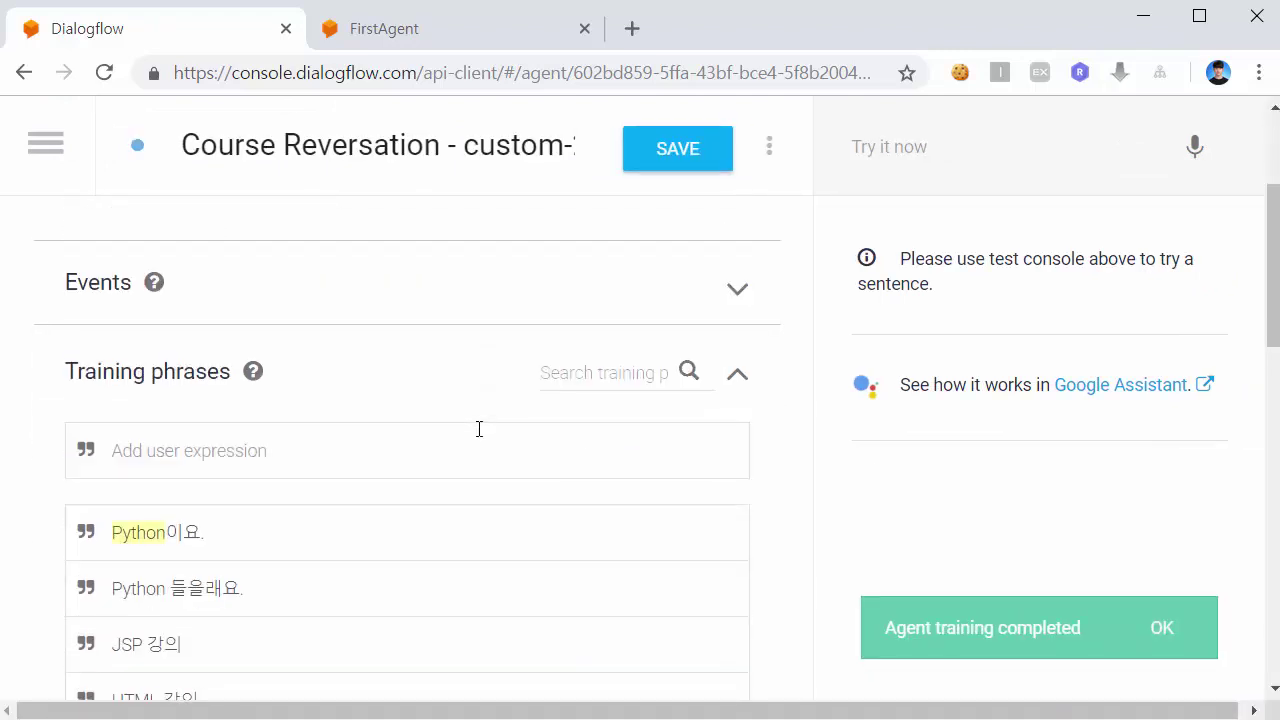
scroll(172, 462, down, 1)
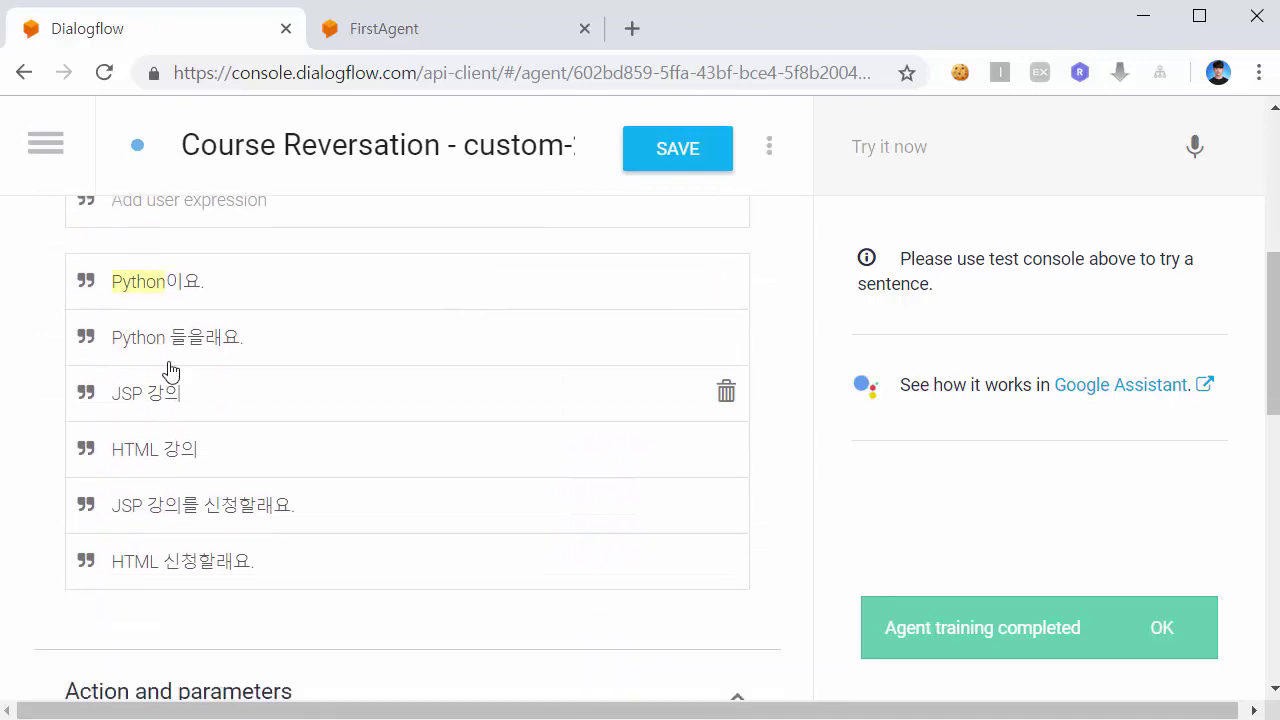
drag(170, 343, 111, 337)
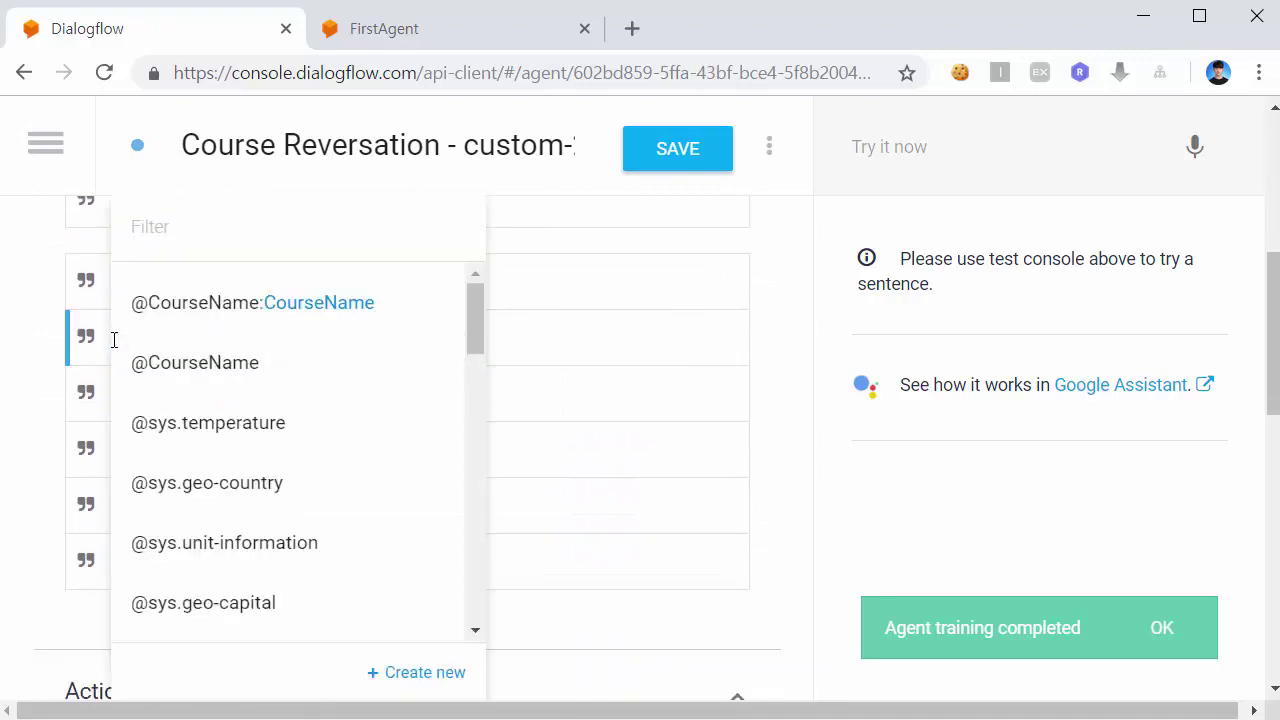
click(245, 323)
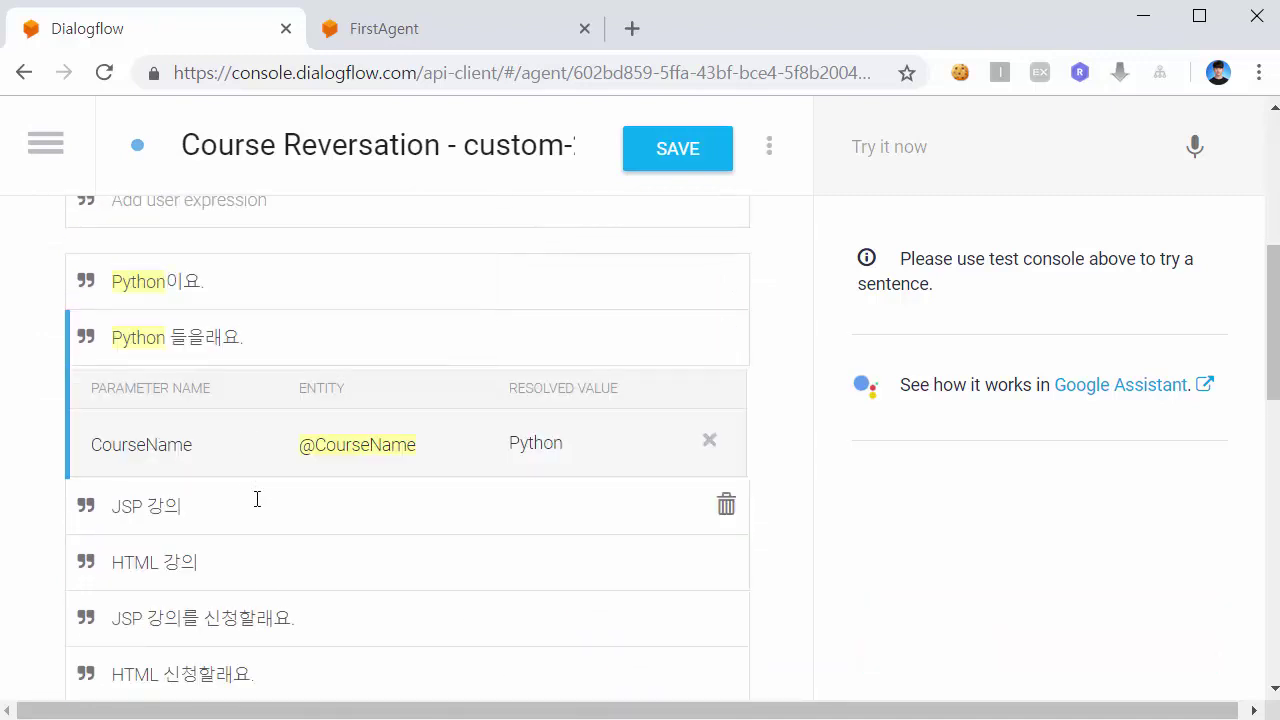
drag(152, 505, 115, 390)
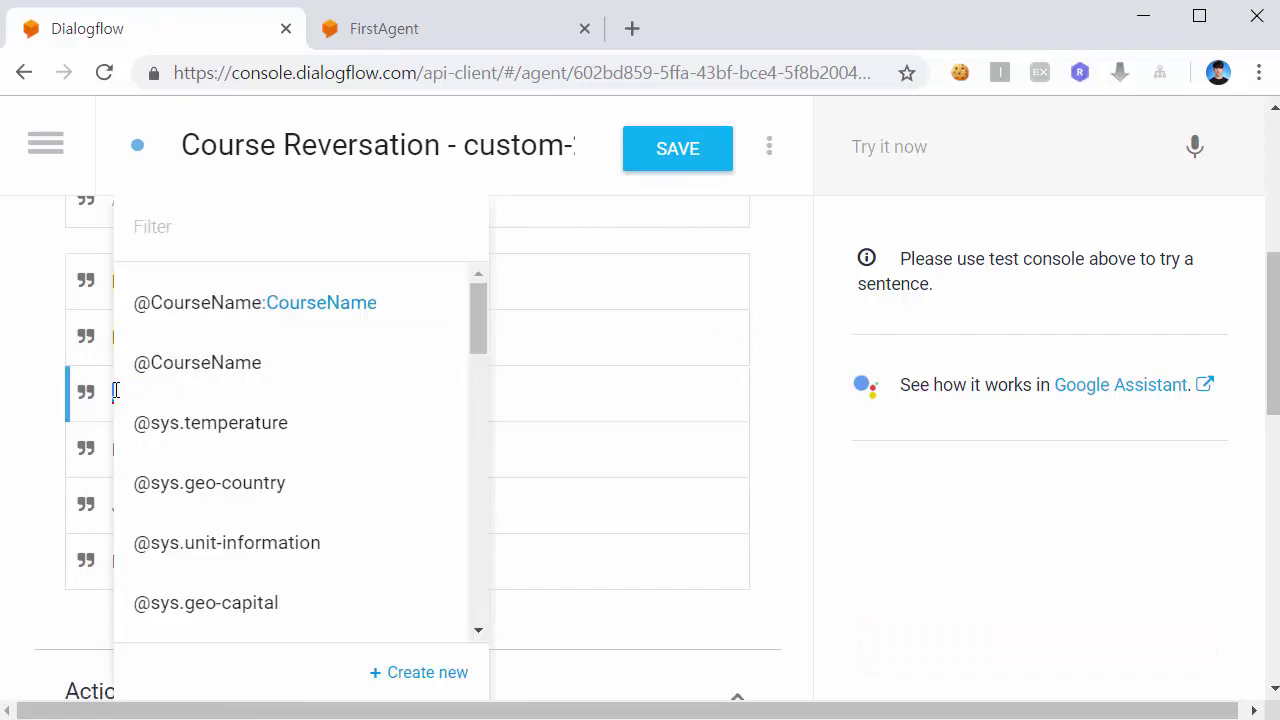
click(320, 305)
scroll(343, 437, down, 1)
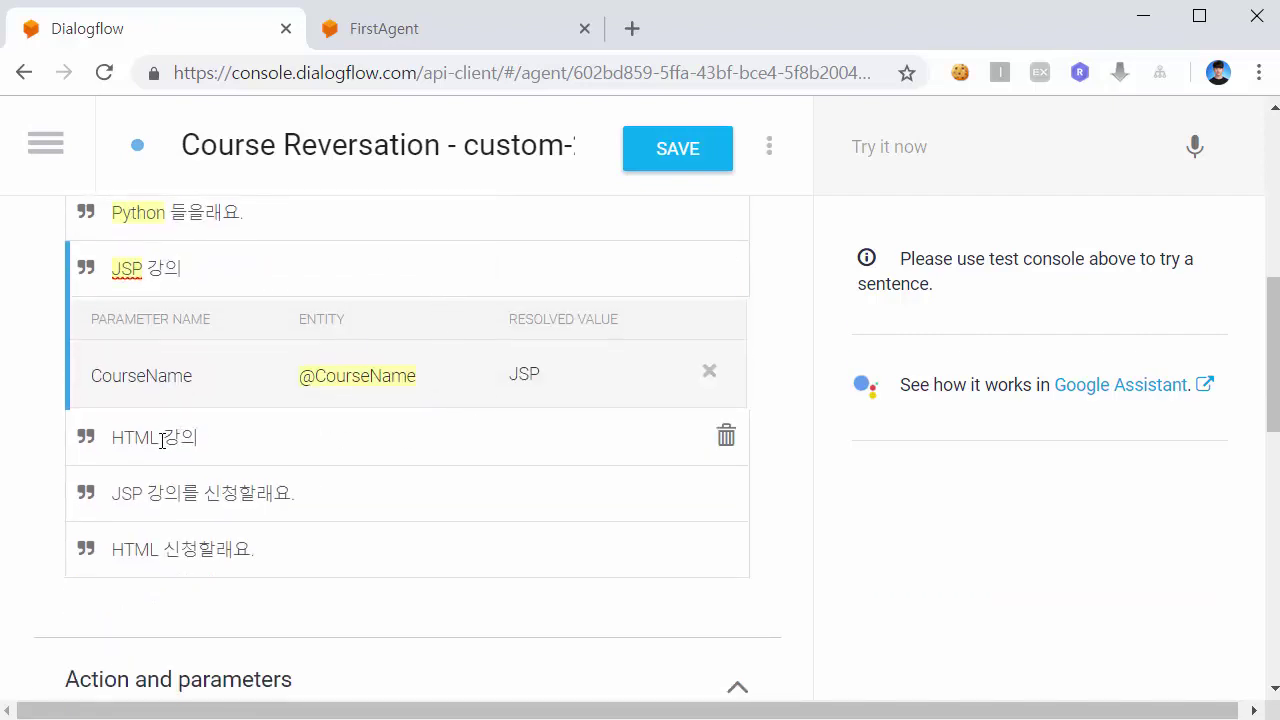
drag(162, 441, 117, 378)
click(230, 378)
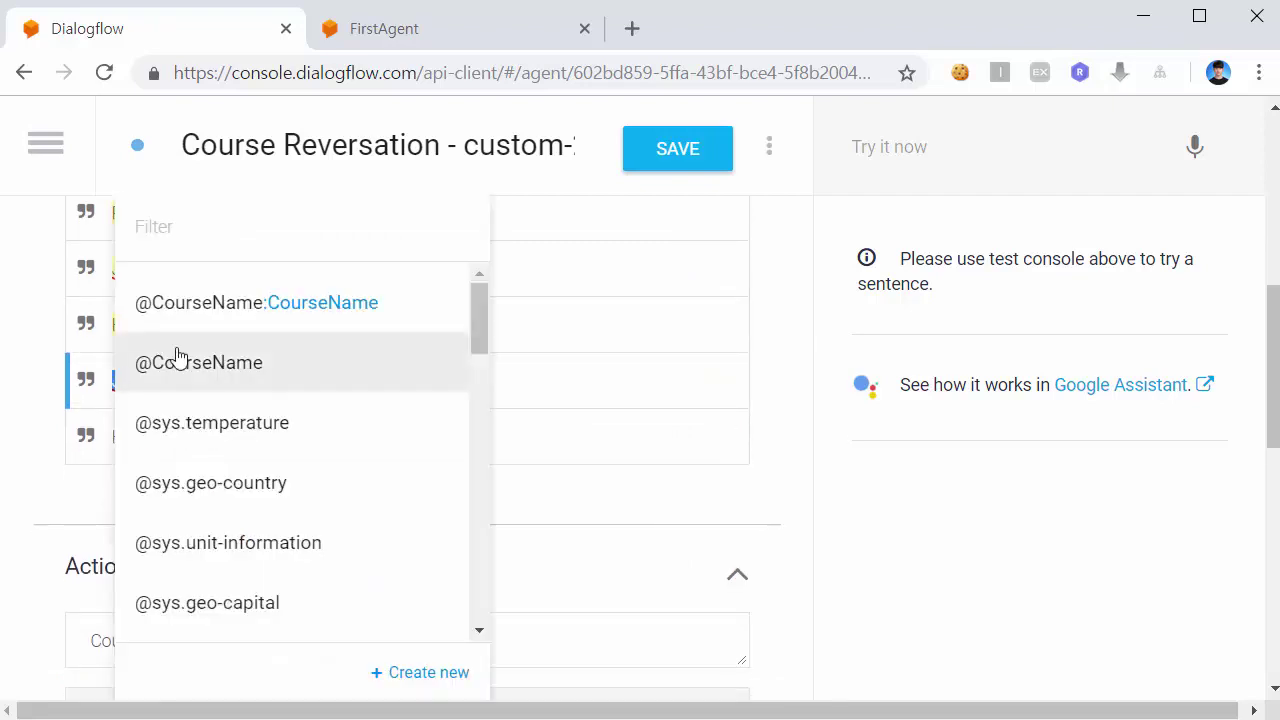
click(262, 312)
drag(157, 548, 115, 435)
click(309, 306)
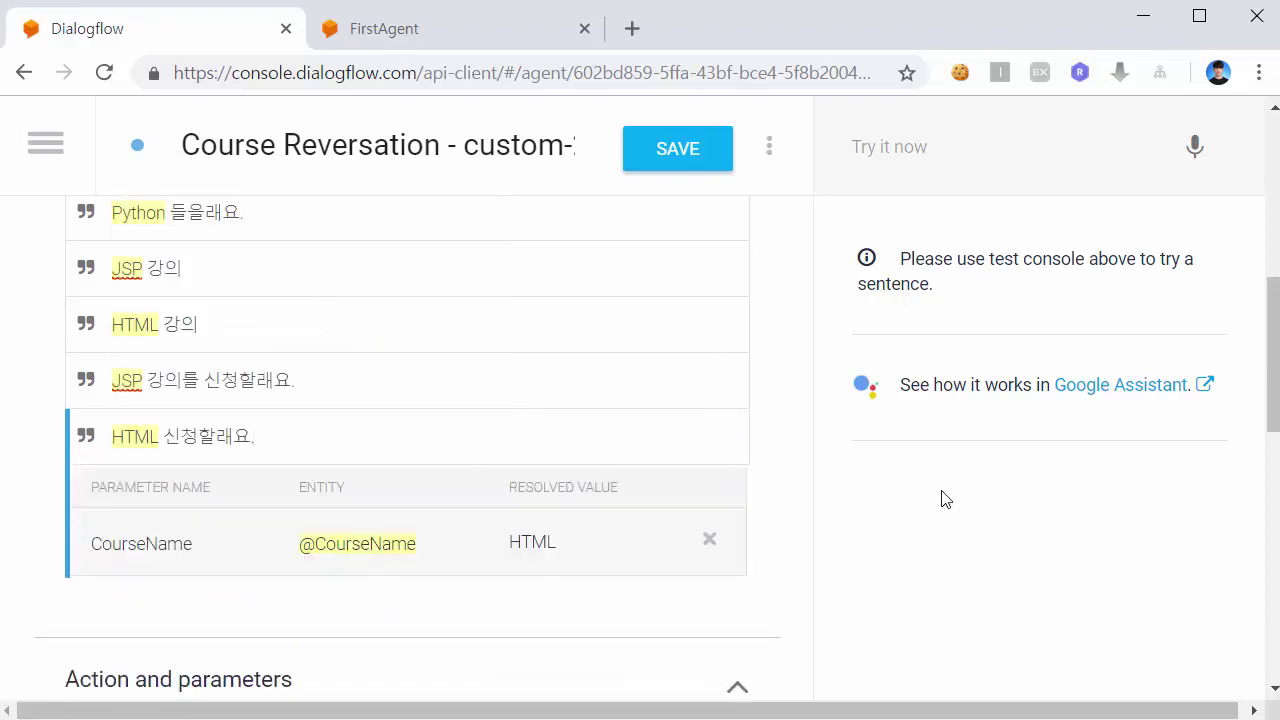
Step: Check the annotated training phrases and save the intent
scroll(714, 543, up, 3)
scroll(714, 553, down, 1)
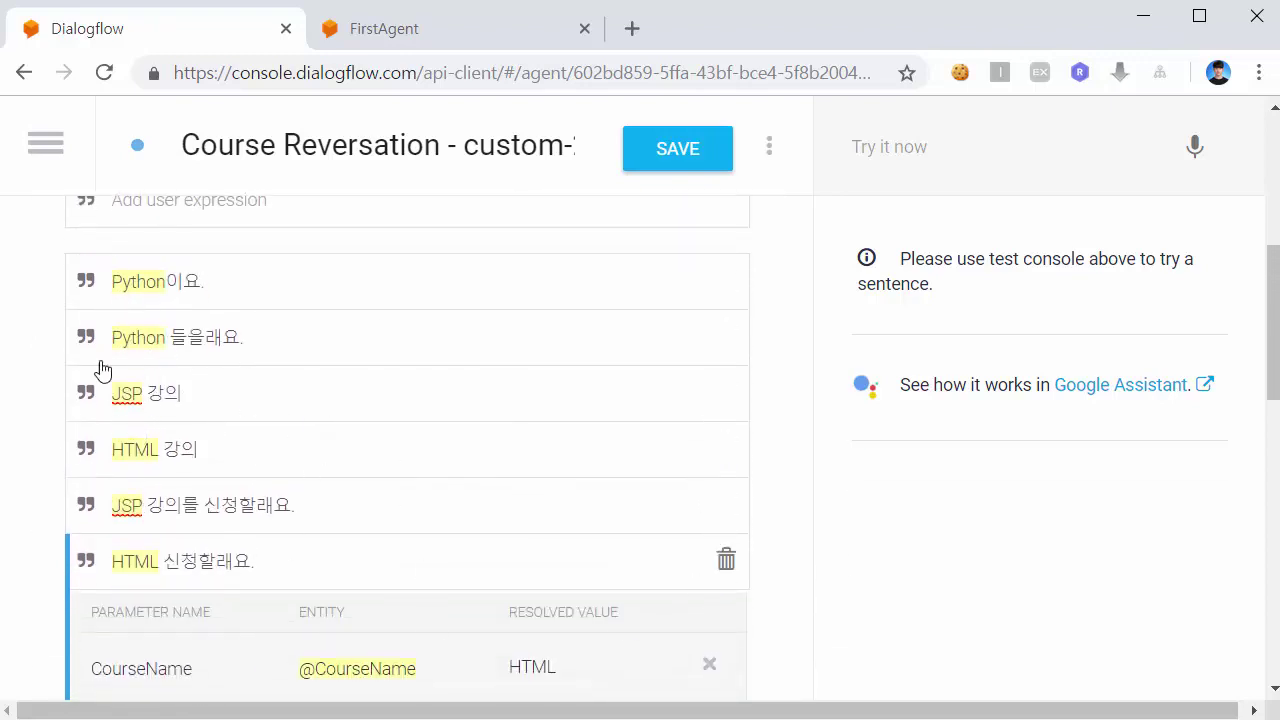
click(665, 165)
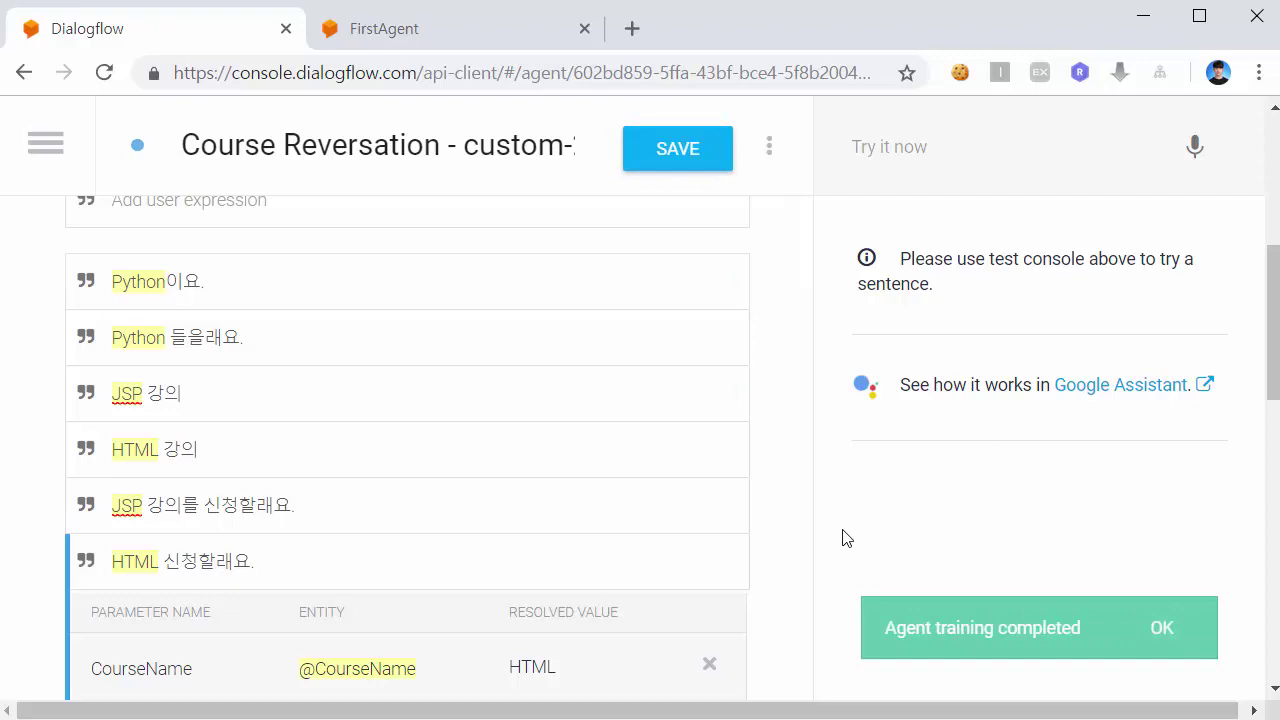
Step: Insert the $CourseName parameter into the first text response of the intent
scroll(817, 440, down, 9)
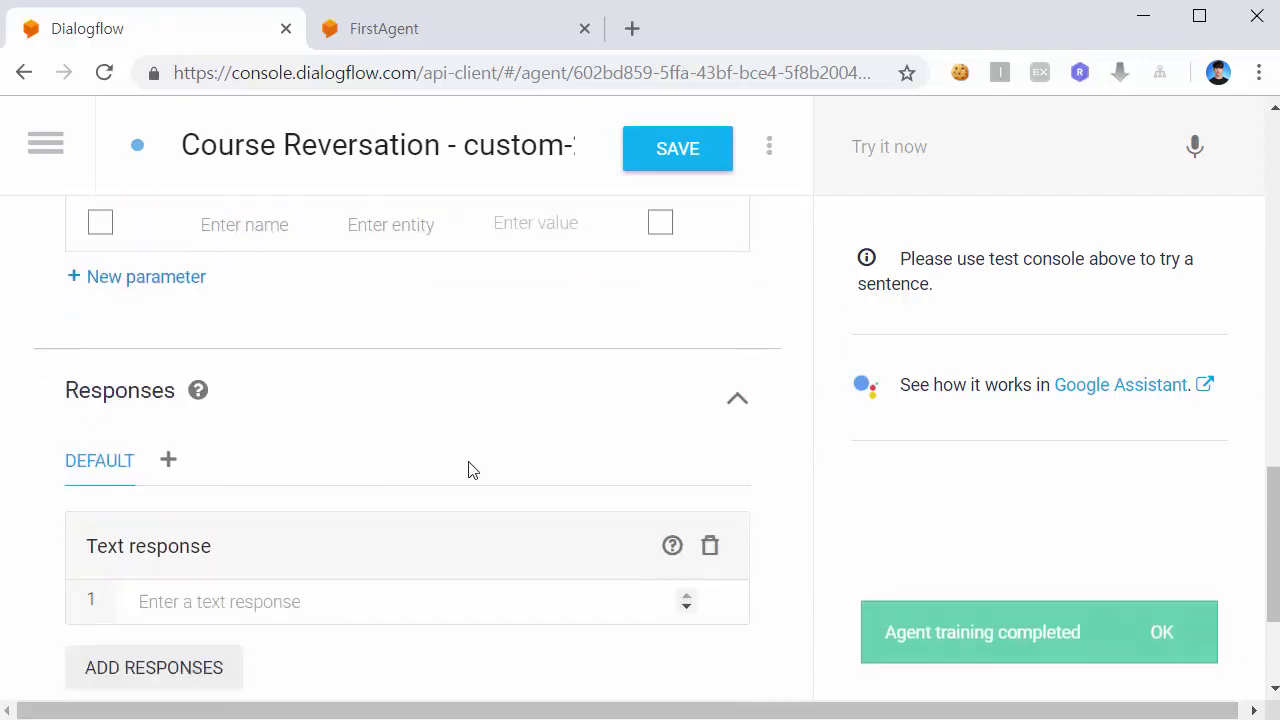
click(287, 600)
scroll(362, 517, down, 1)
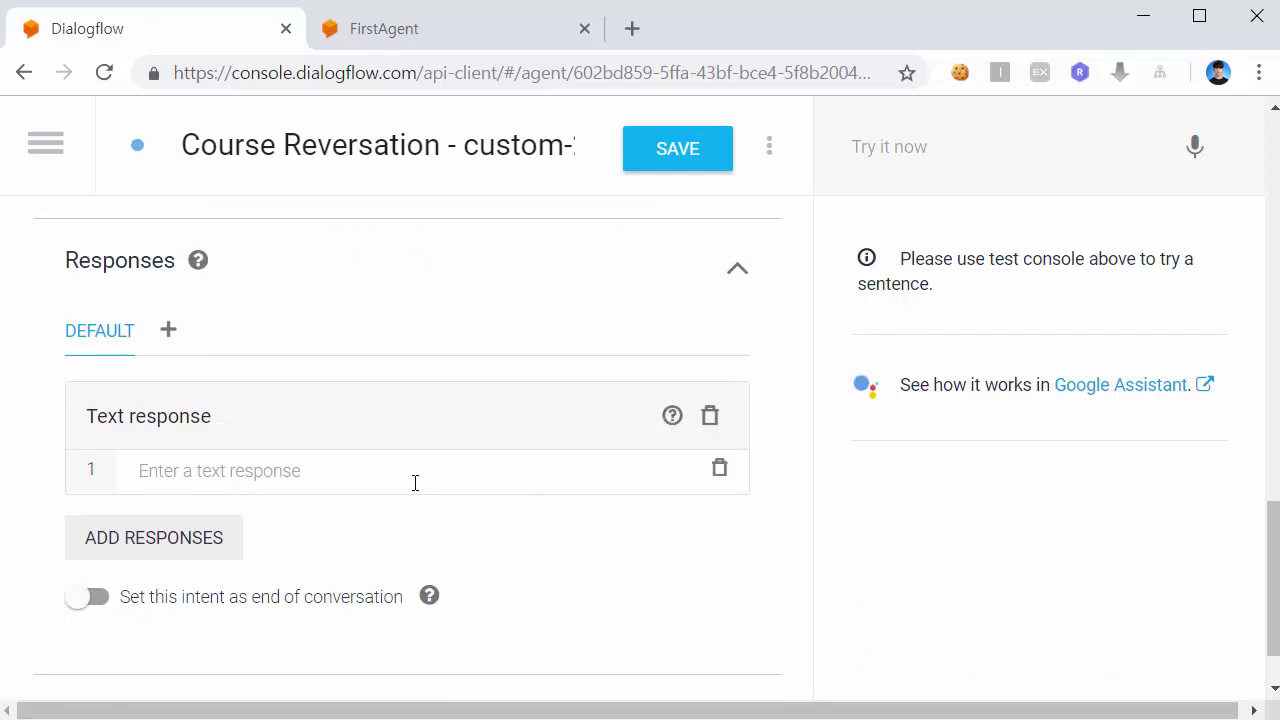
text($ㅊ)
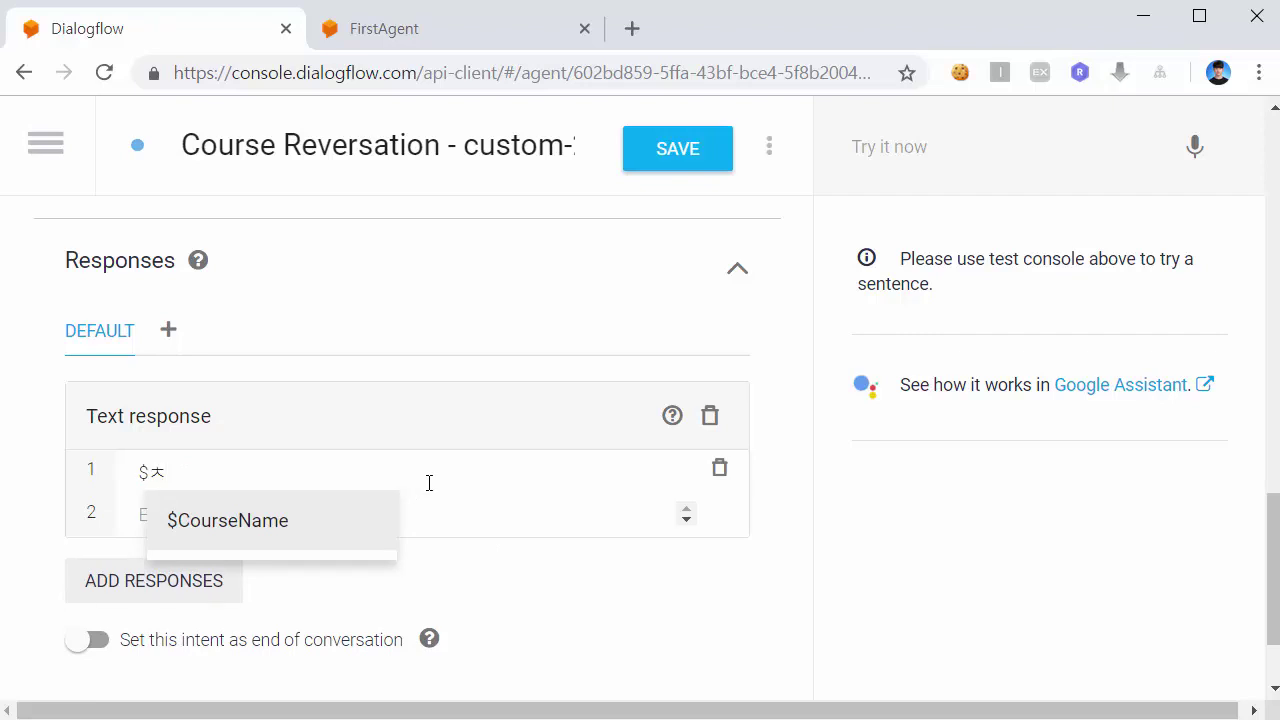
click(329, 527)
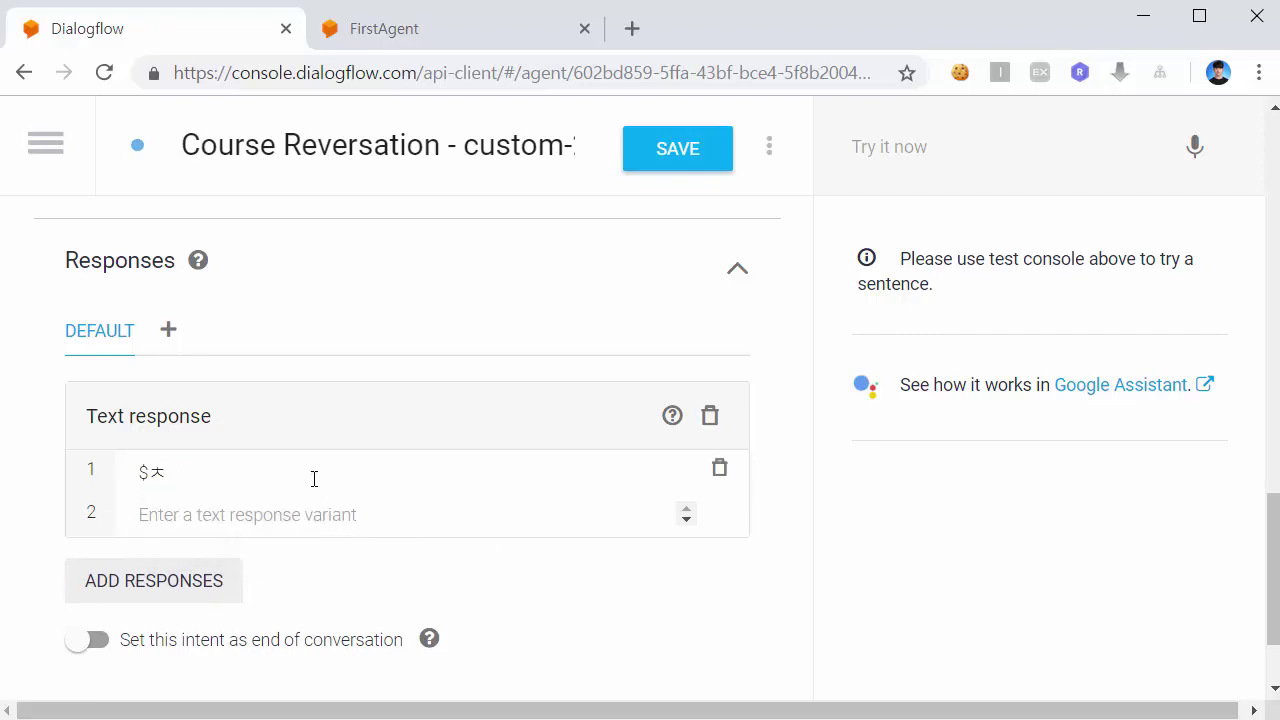
text(cOU)
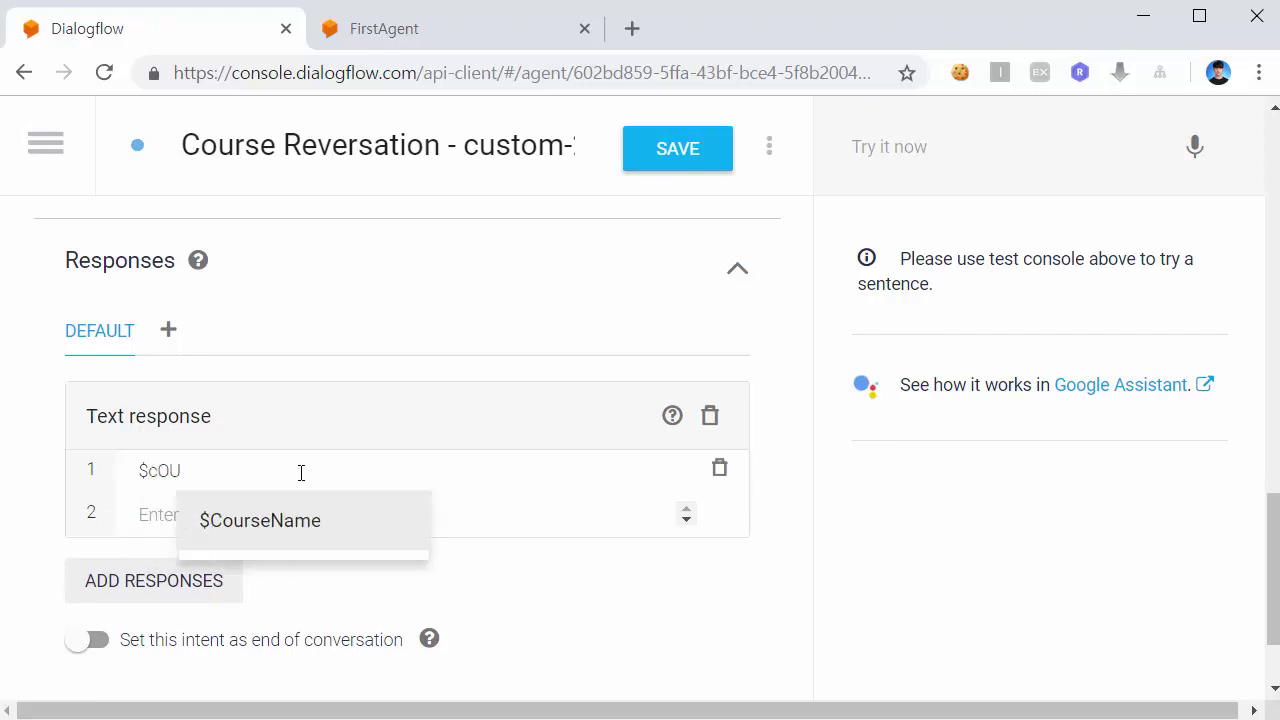
click(282, 537)
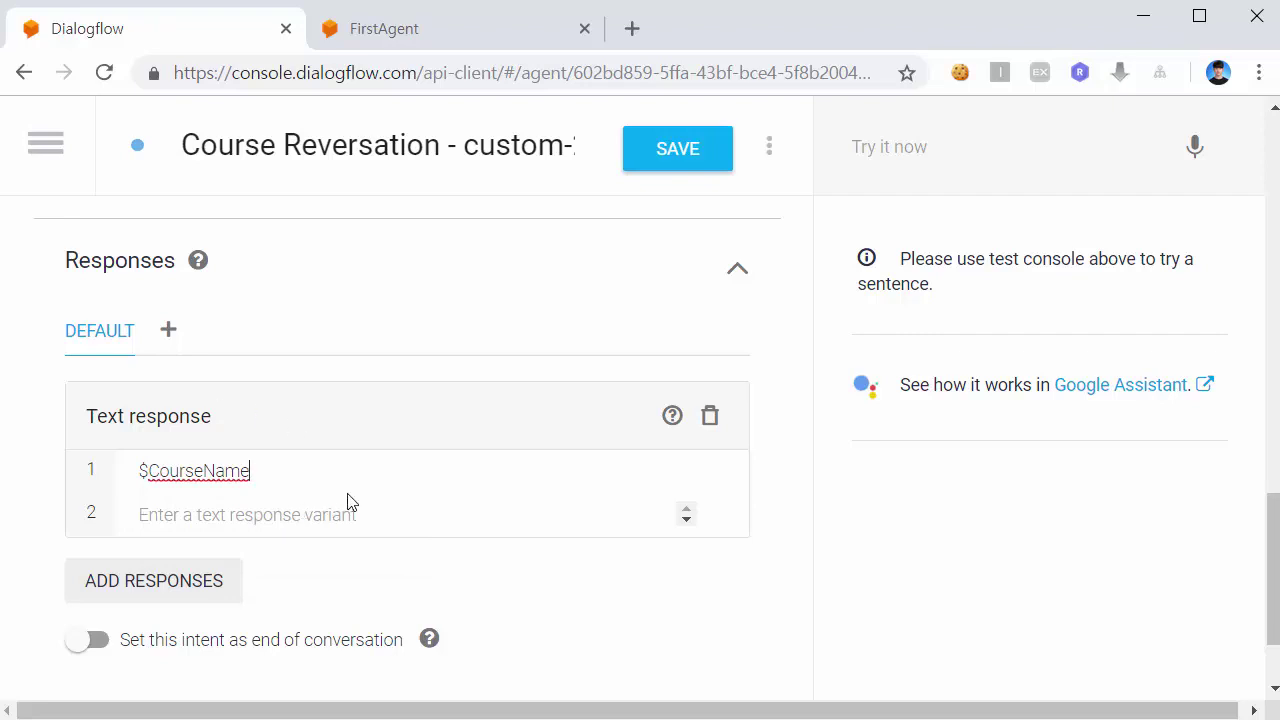
Step: Add "정말로 " before $CourseName in the text response
key(Left)
key(Left)
key(Left)
key(Left)
key(Left)
key(Left)
key(Left)
key(Left)
key(Left)
key(Left)
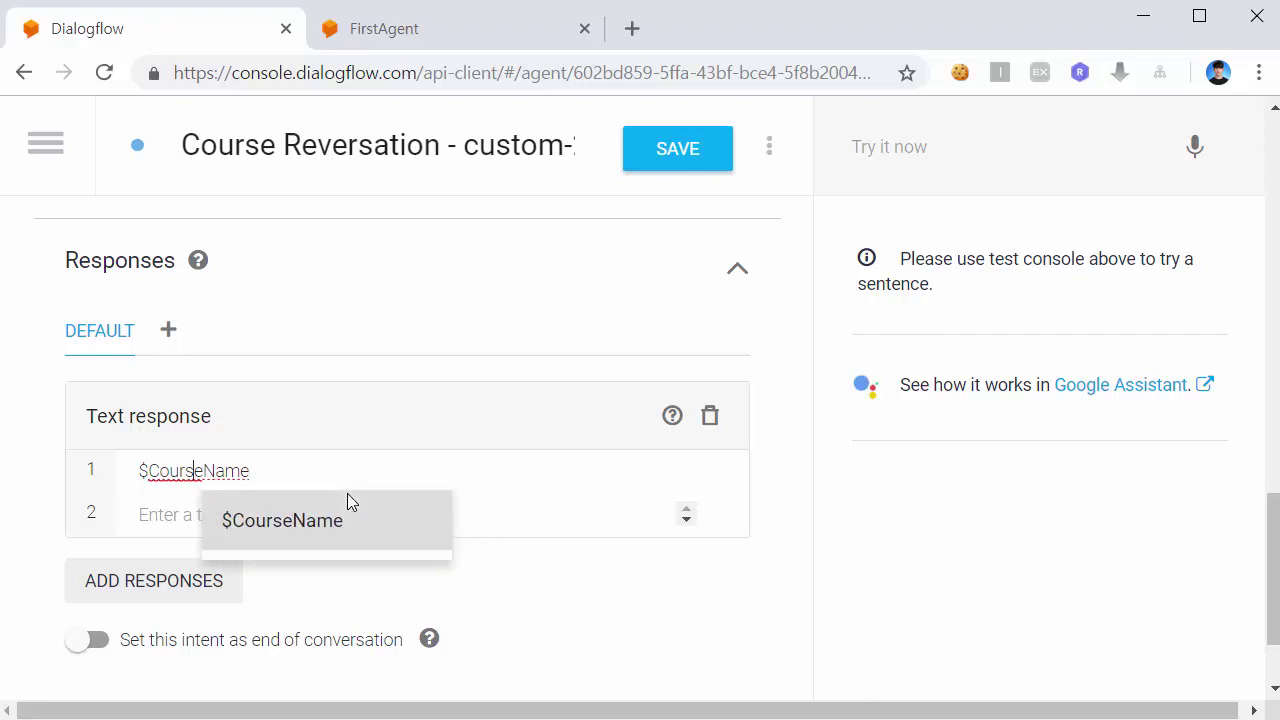
text(정말로)
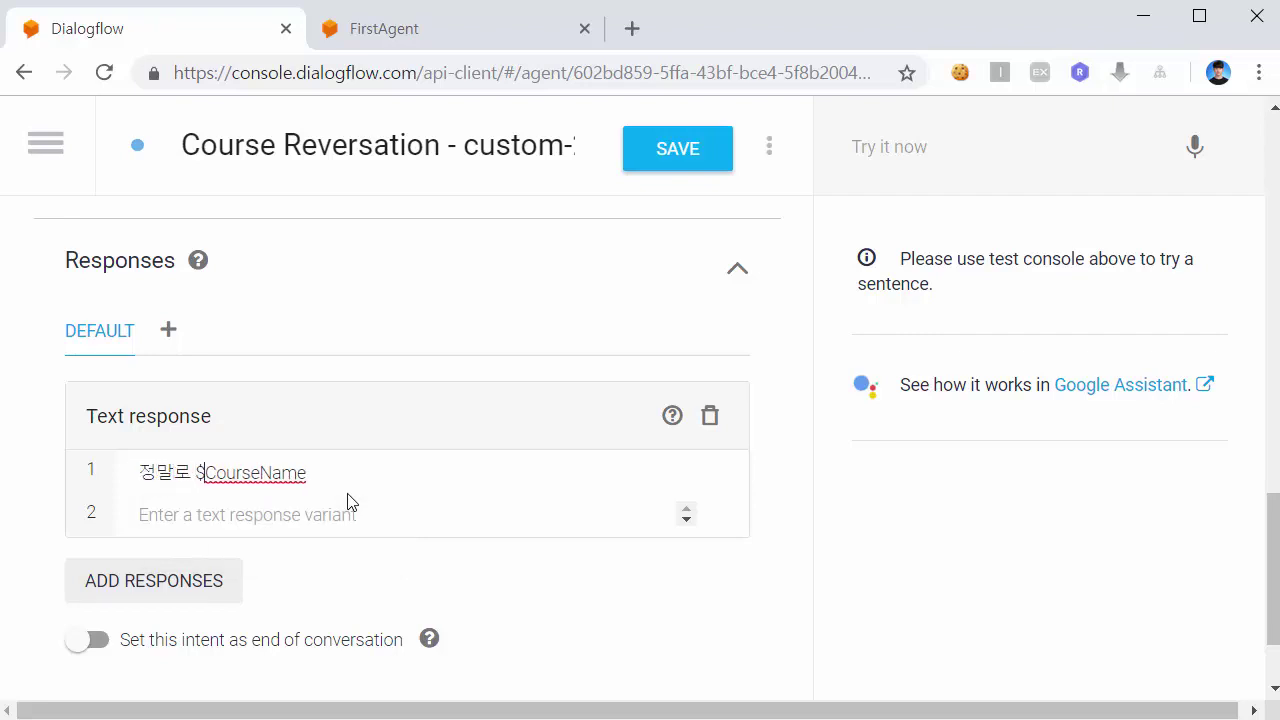
Step: Complete the text response as "정말로 $CourseName을(를) 신청하시겠습니까?"
double_click(226, 455)
click(329, 466)
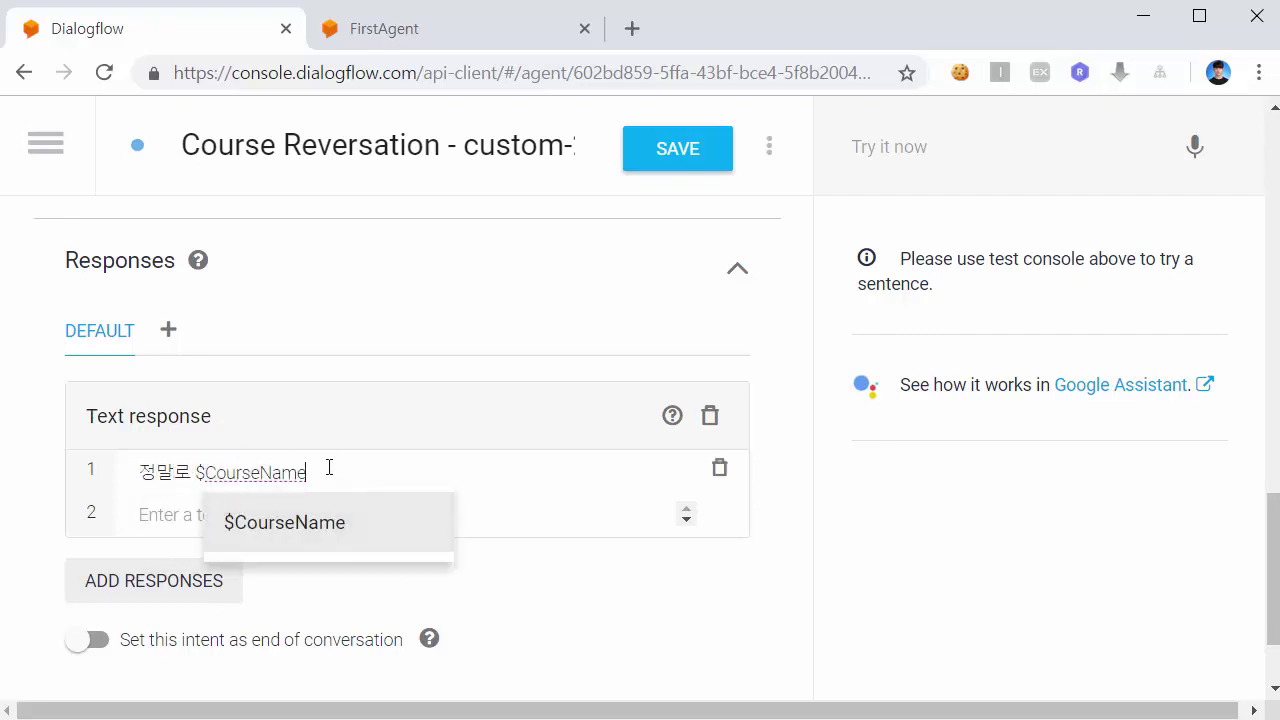
text(을 신처청하시겠)
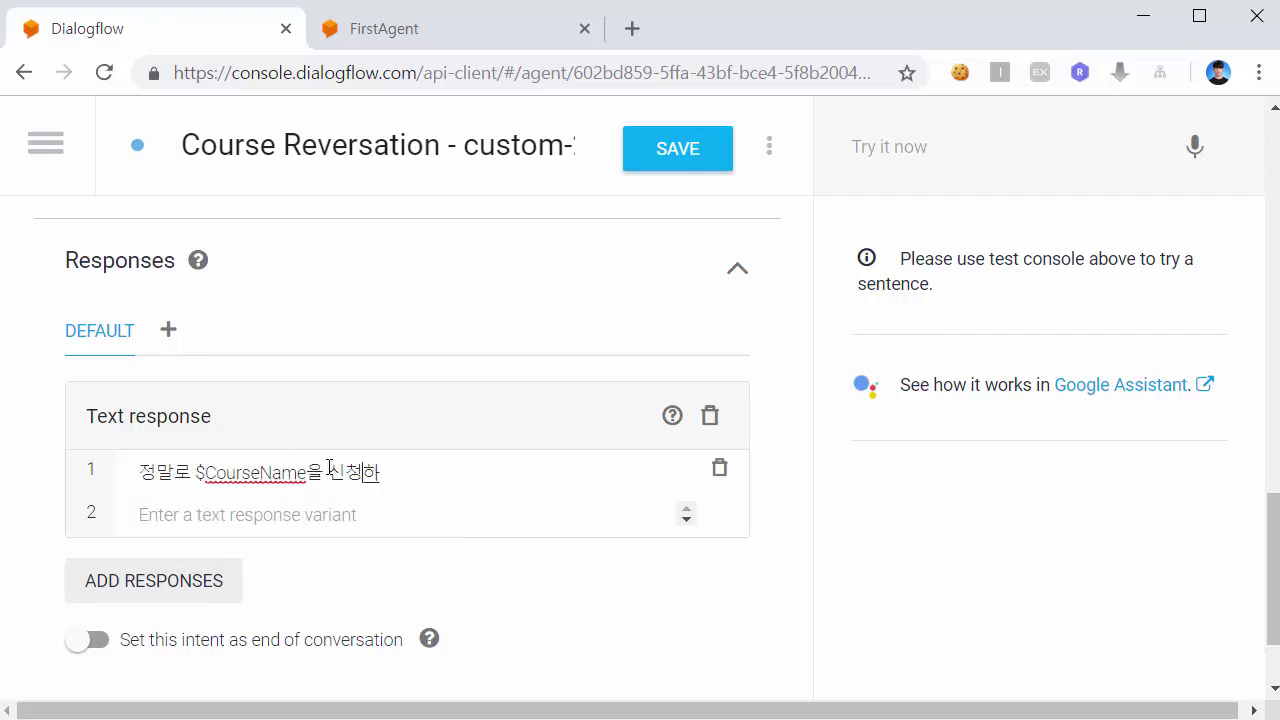
key(BackSpace)
key(BackSpace)
text(겠습니까?)
click(329, 466)
text((를))
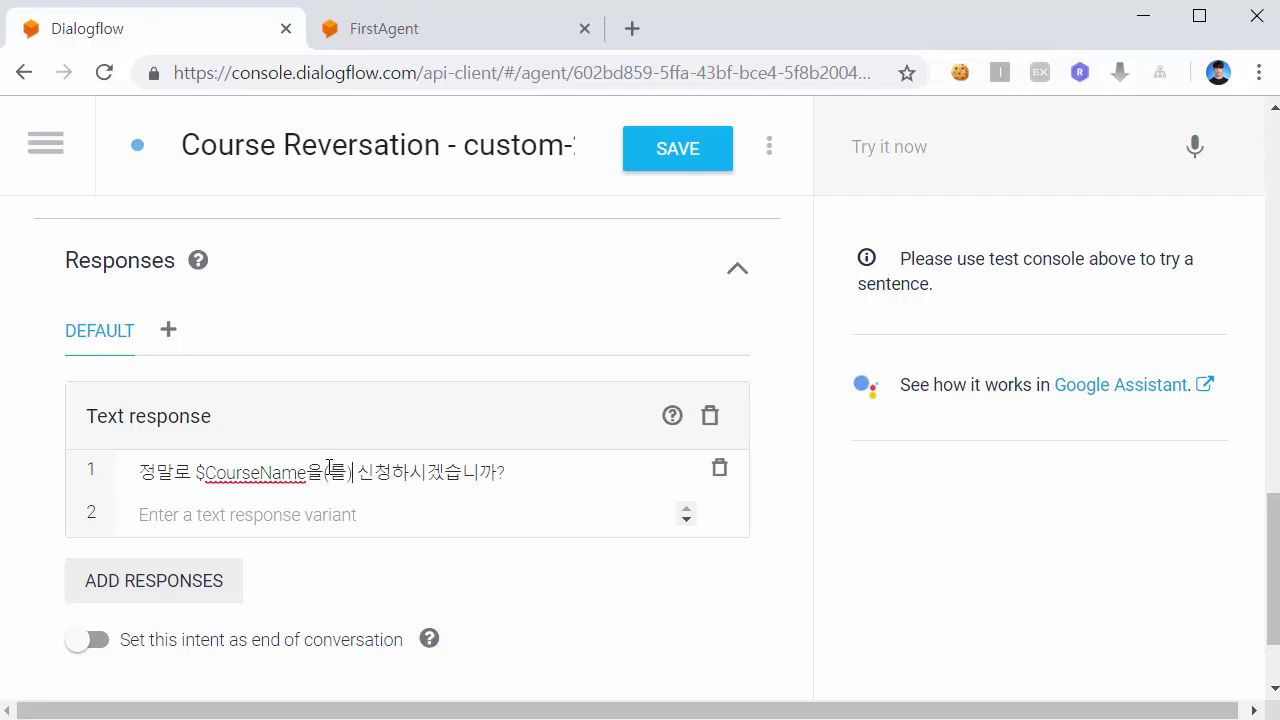
Step: Review the CourseName-annotated training phrases and the $CourseName reference in the first text response
scroll(858, 503, up, 1)
scroll(486, 514, up, 10)
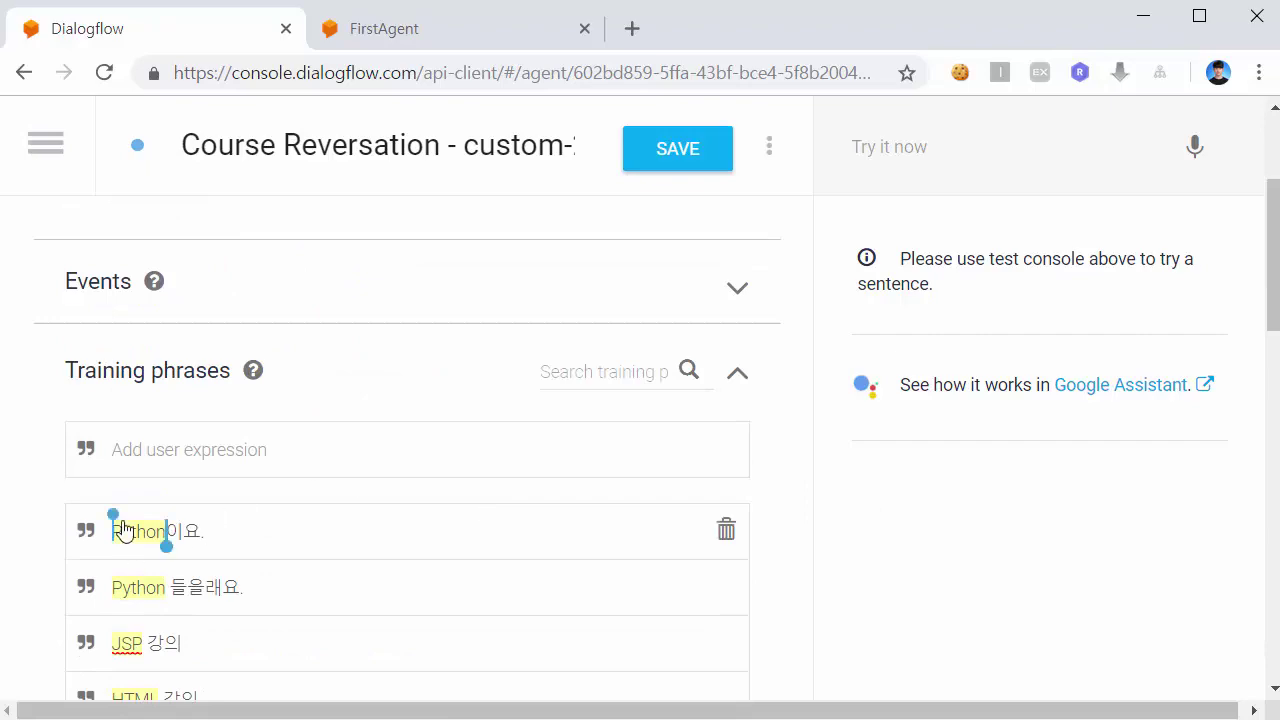
scroll(240, 457, down, 5)
scroll(330, 600, down, 2)
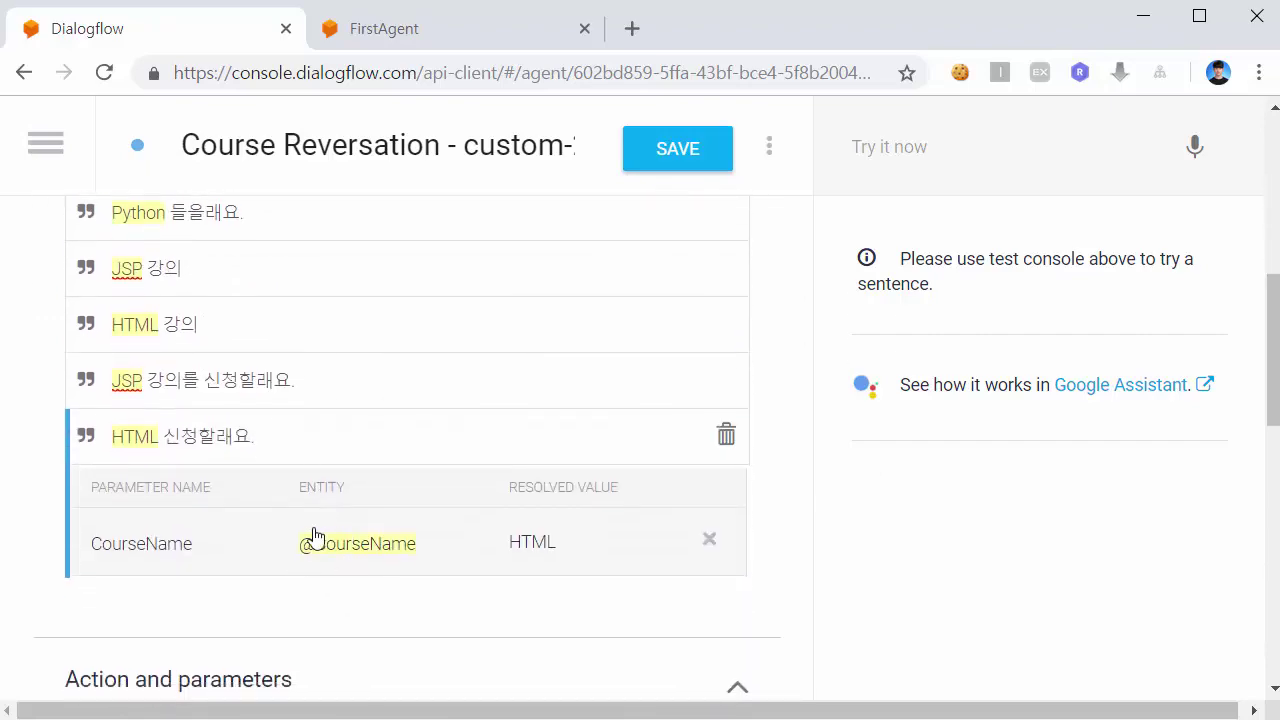
scroll(377, 550, down, 4)
scroll(378, 541, down, 5)
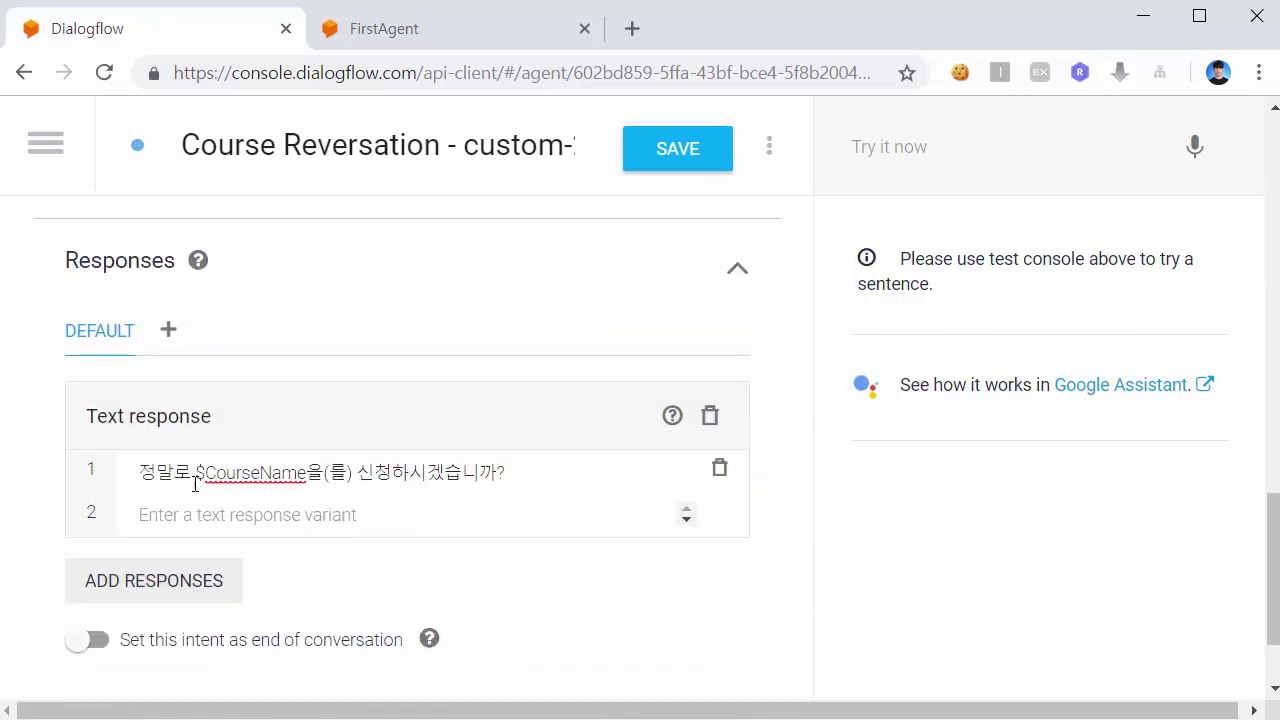
drag(193, 472, 306, 472)
click(306, 472)
Step: Add "$CourseName로 예약을 진행하시겠습니까?" as the second text response variant
click(483, 511)
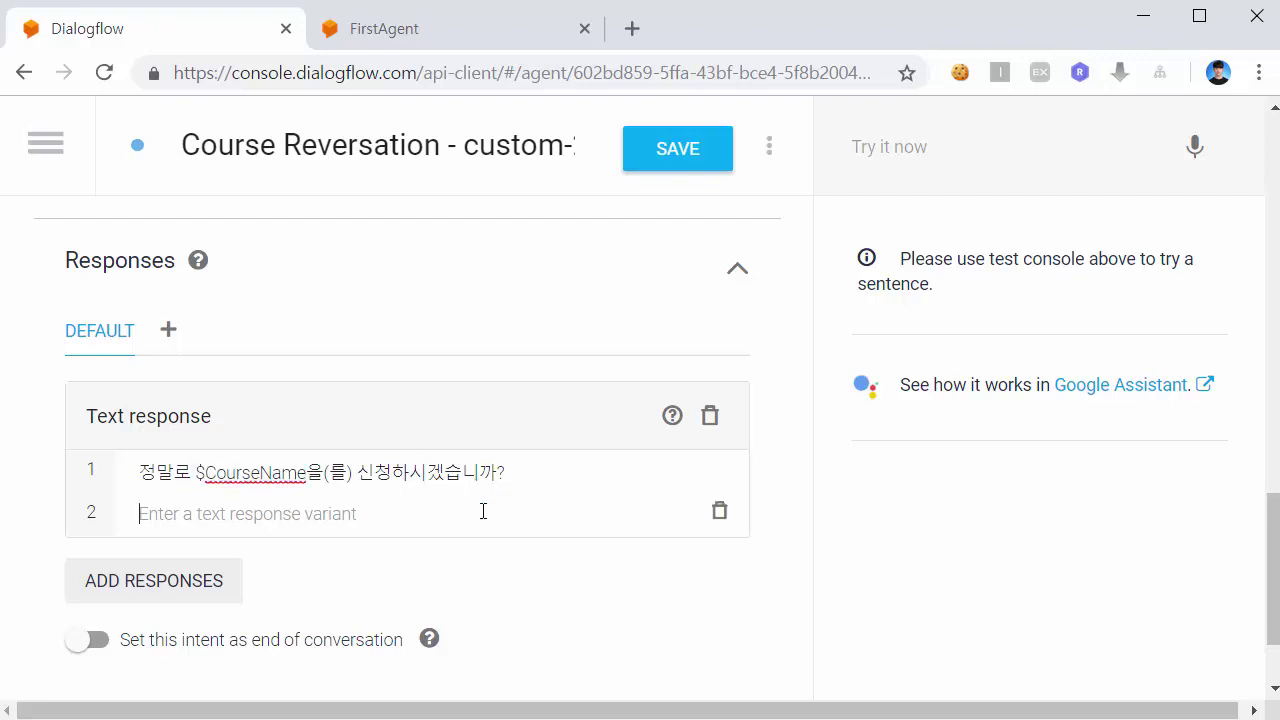
text($Cou)
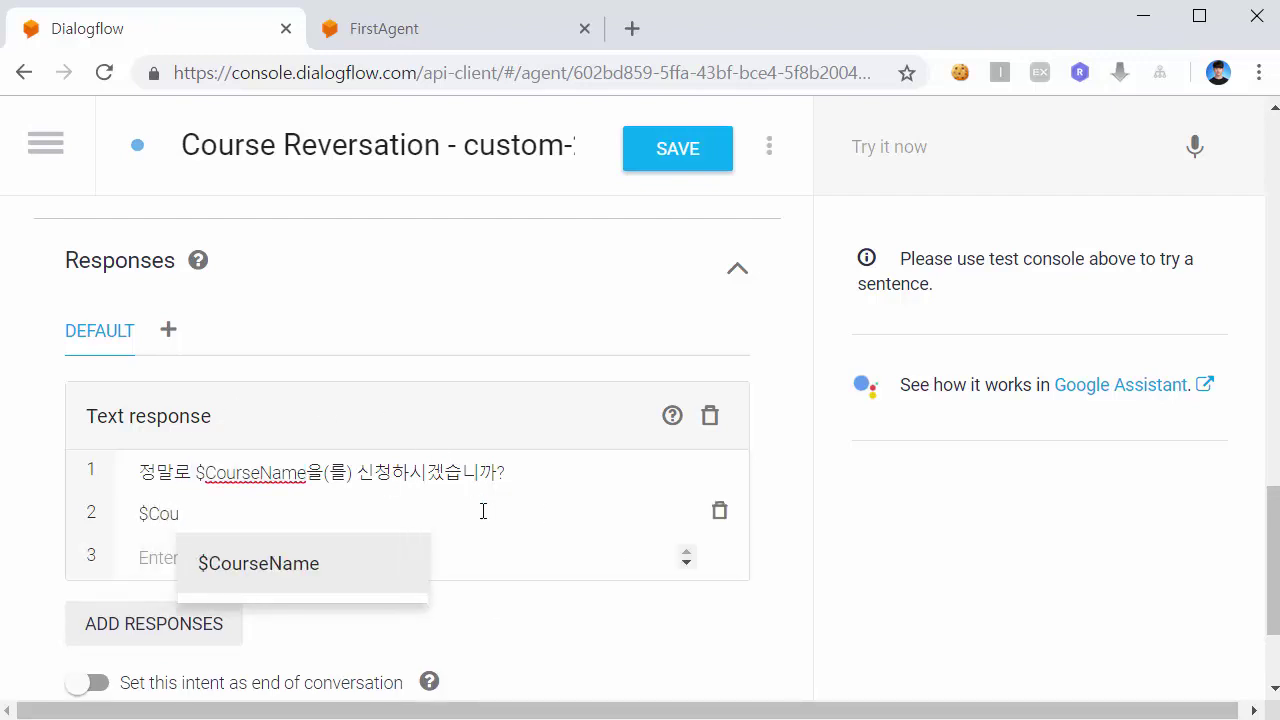
click(343, 572)
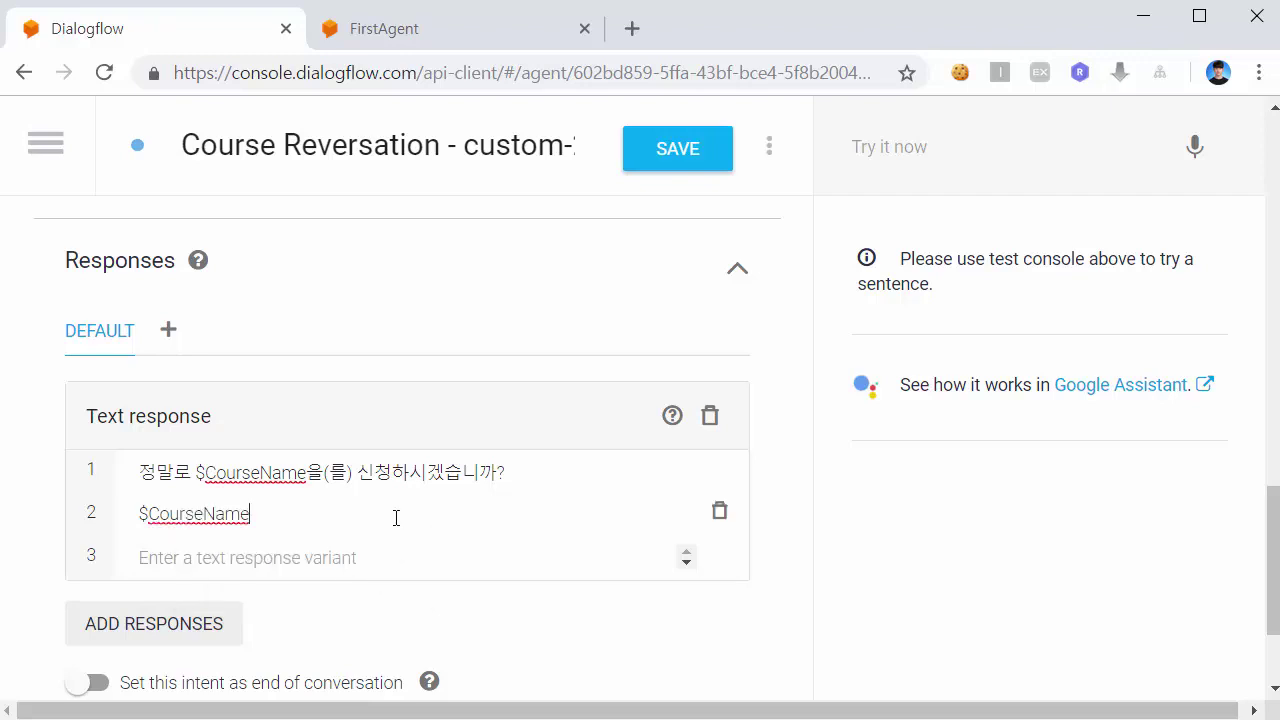
text(로 이야예약을 진행해사)
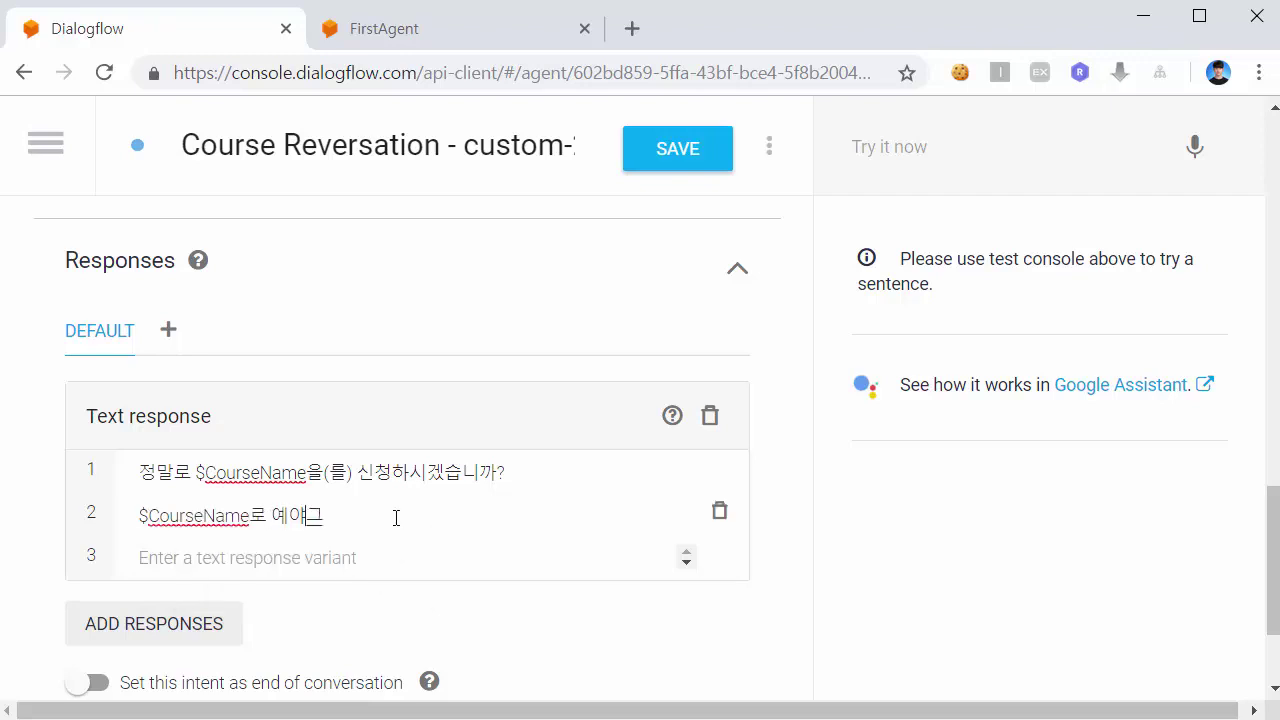
text(겠습니까?)
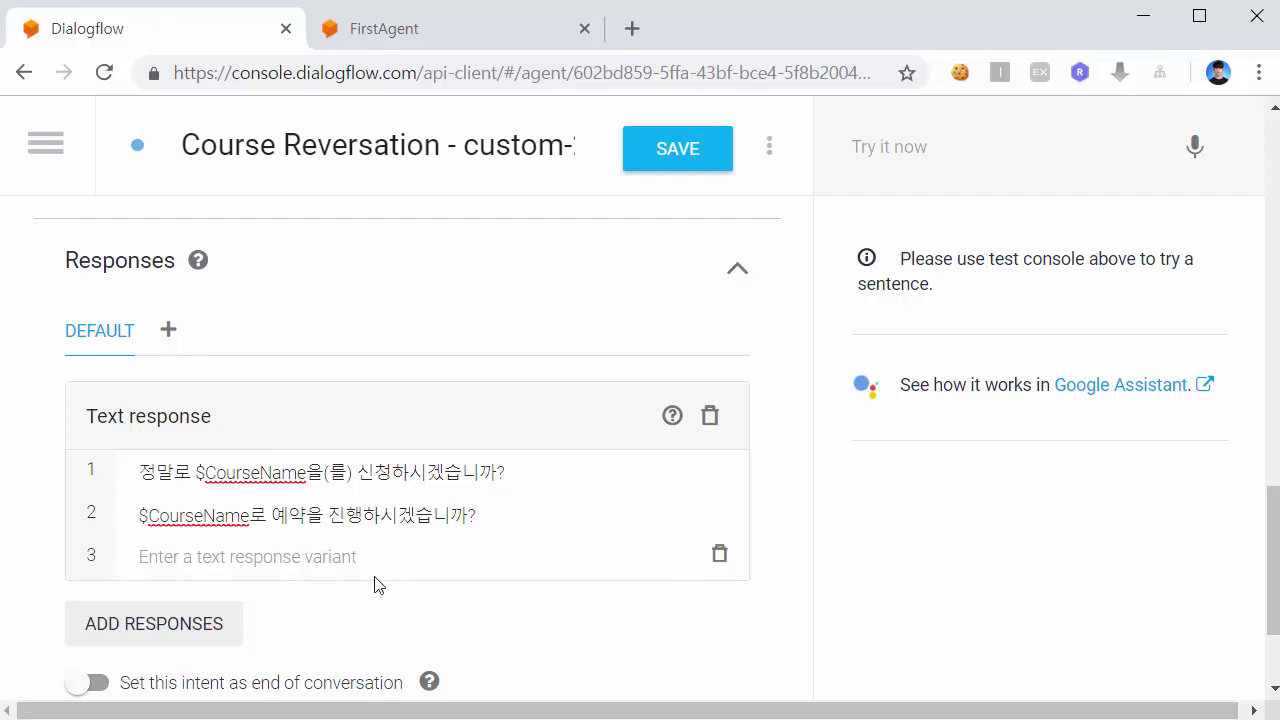
Step: Add "선택한 강의 $CourseName가 정확한가요?" as the third text response variant and save the intent
text(선택ㅎ)
text( 강의 $)
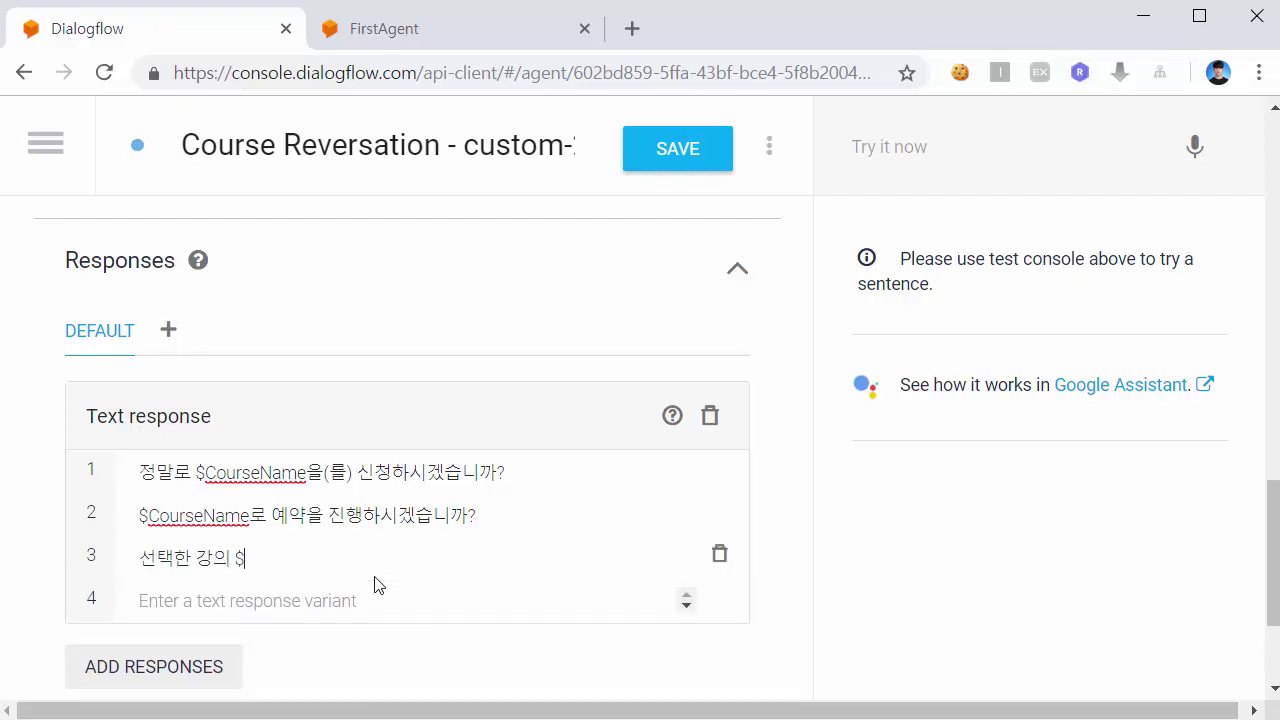
text(C)
click(391, 613)
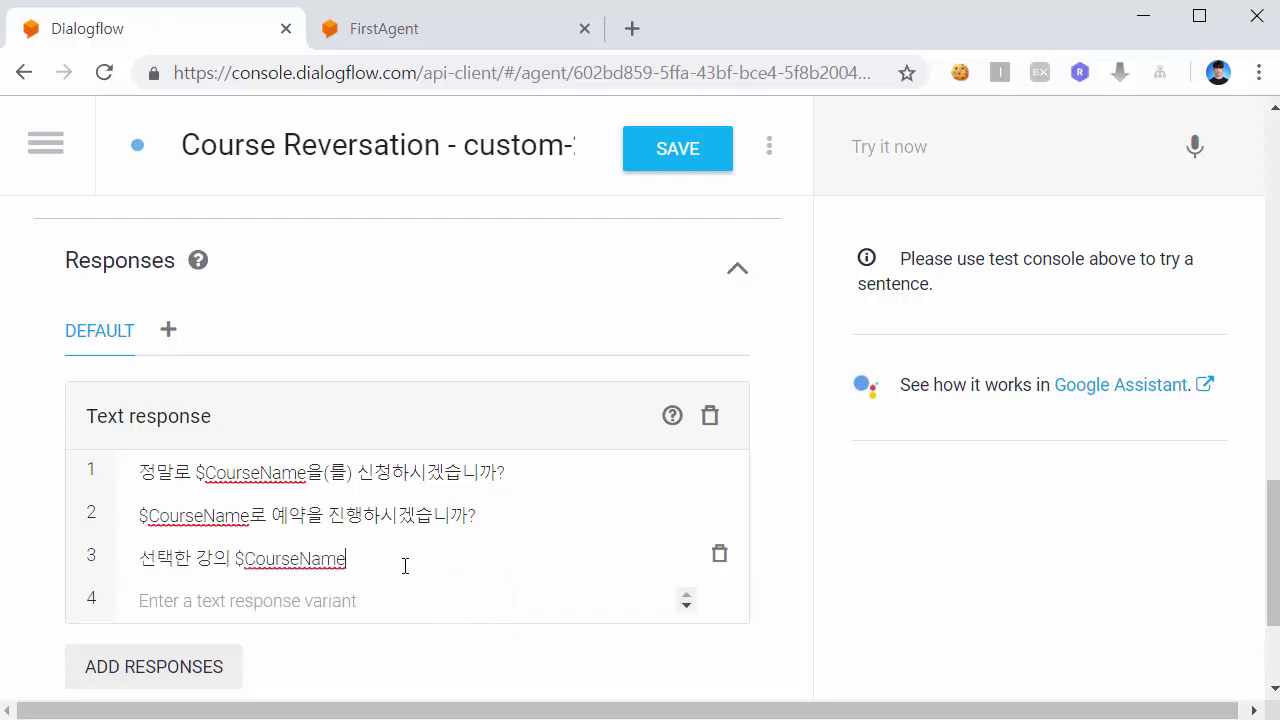
text(가 정확한가요?)
scroll(269, 464, down, 1)
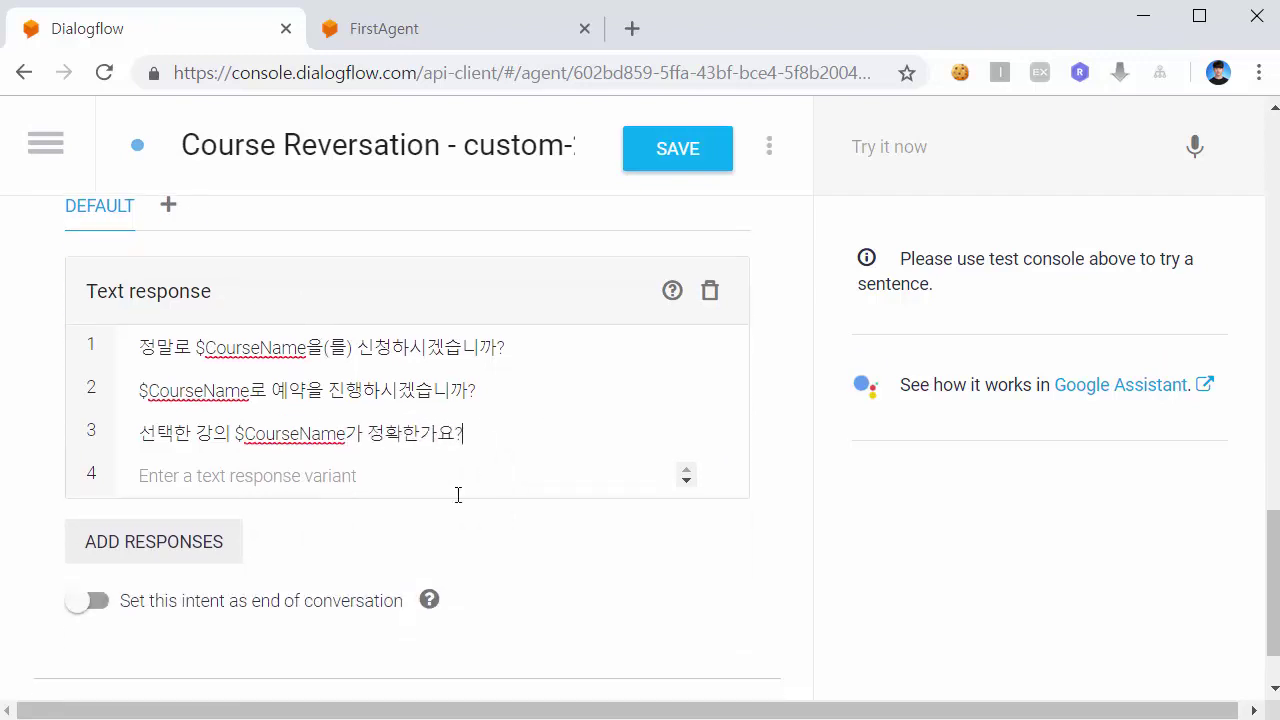
click(666, 166)
Step: Switch to the FirstAgent web demo and reload it to start a fresh chat
key(ctrl+Tab)
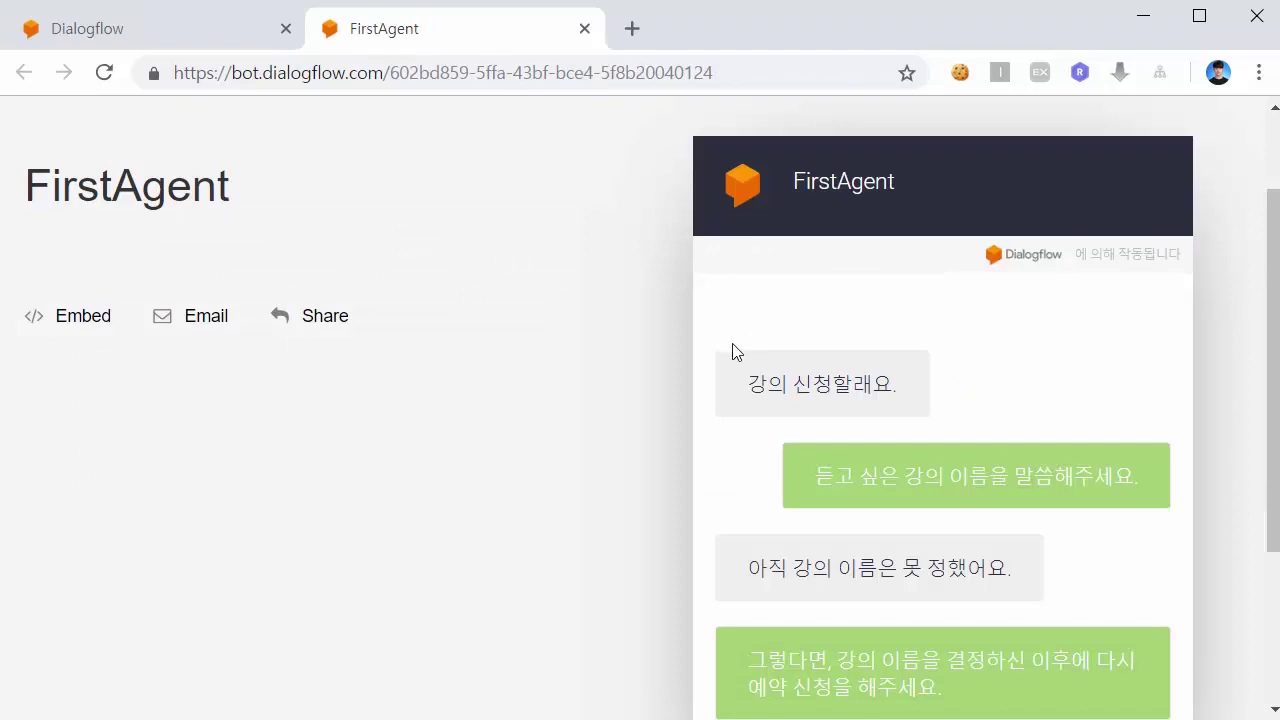
click(733, 80)
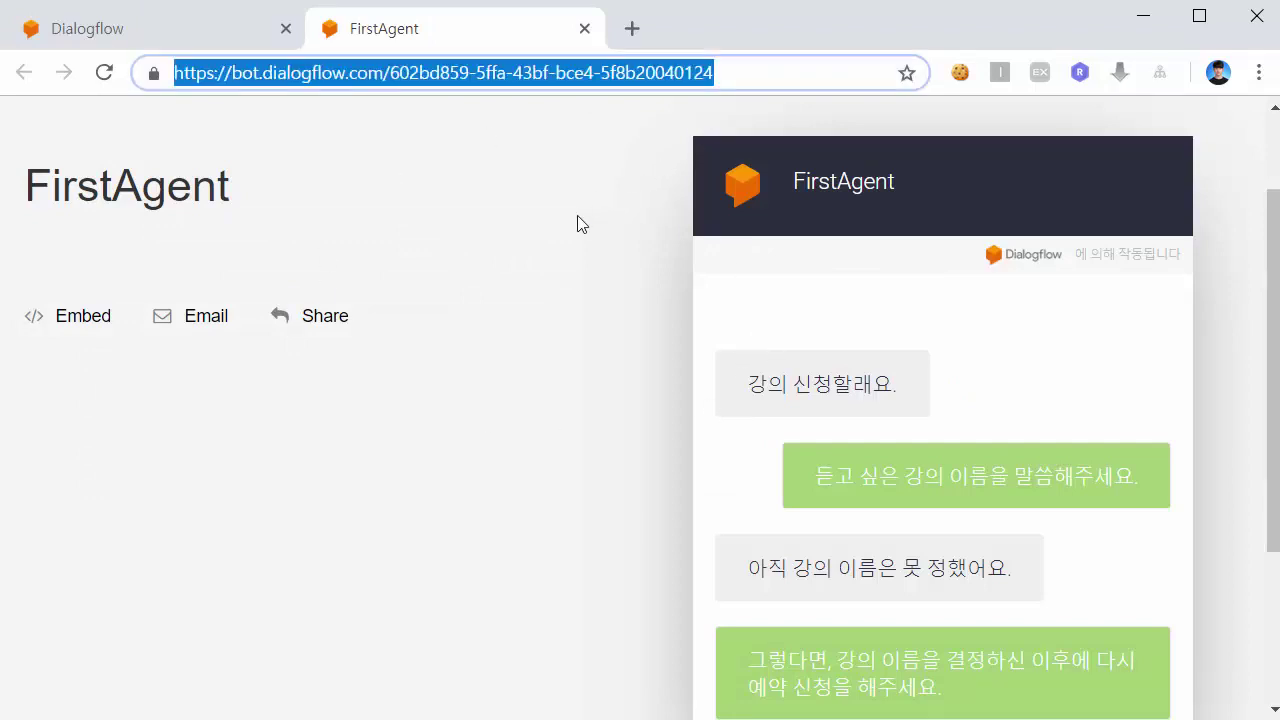
key(Return)
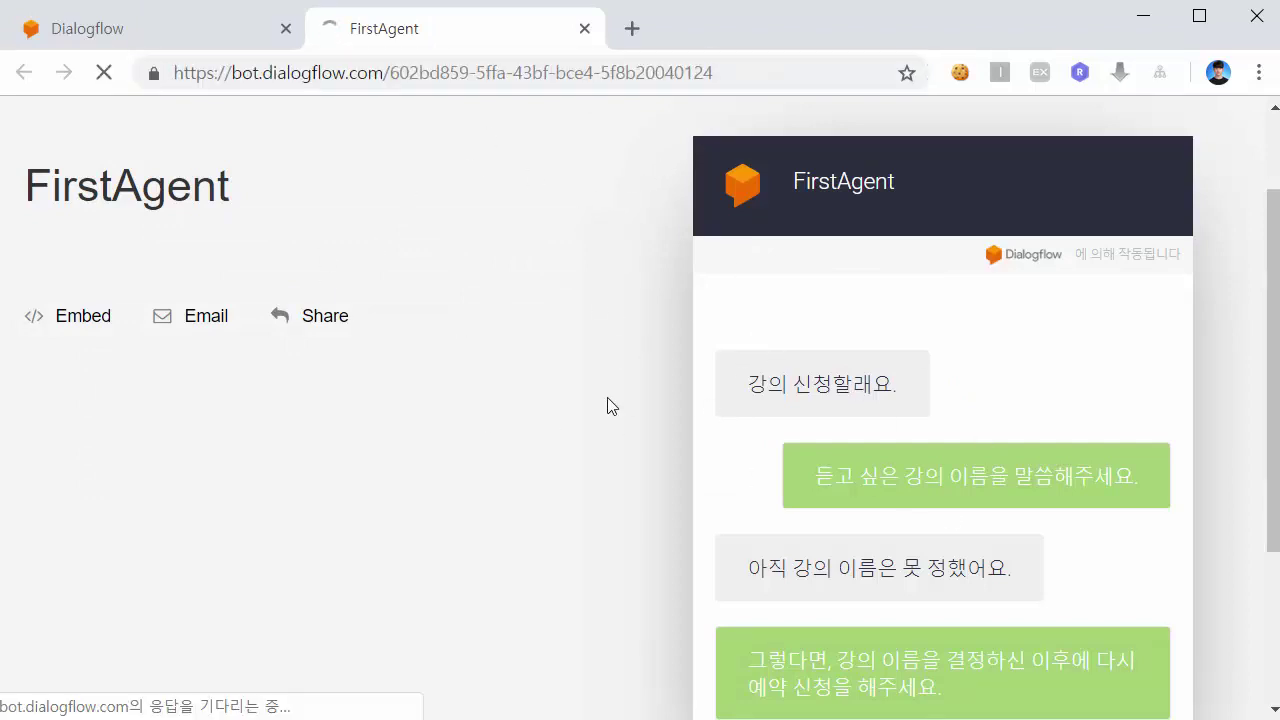
scroll(775, 375, down, 1)
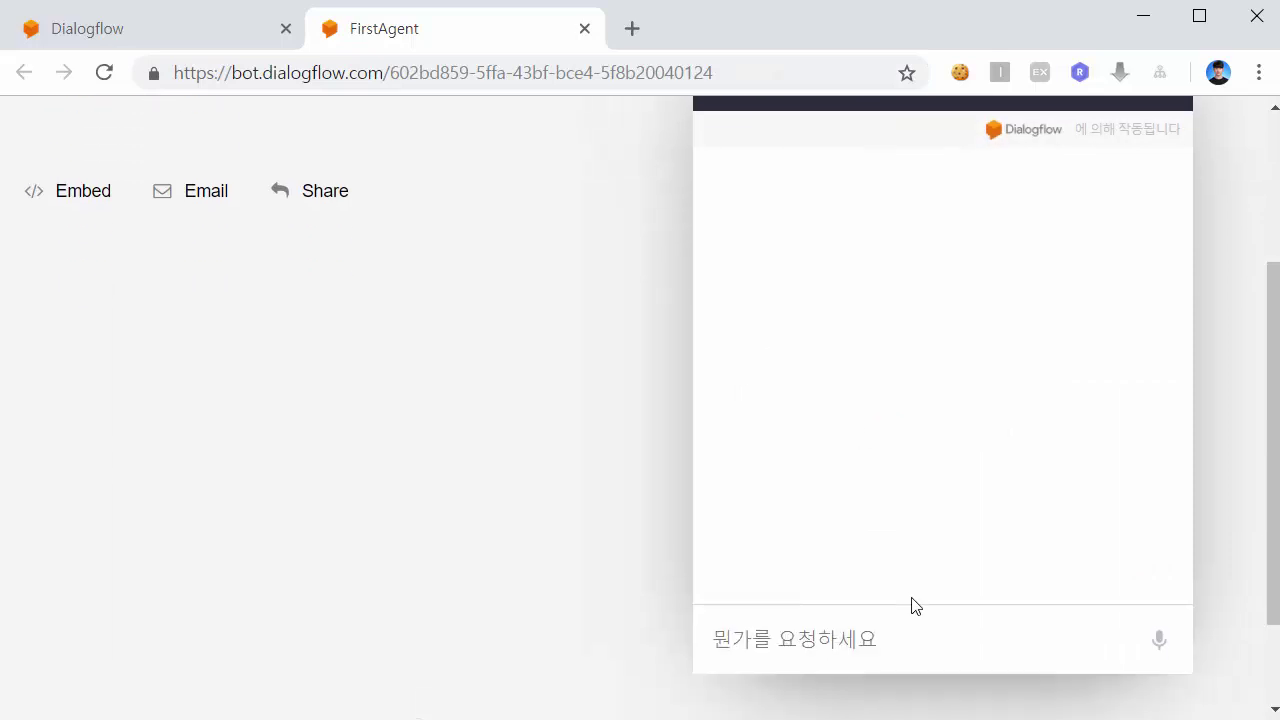
Step: Send the message "강의를 신청할래요." to the FirstAgent chatbot
text(강의를 ㄷ)
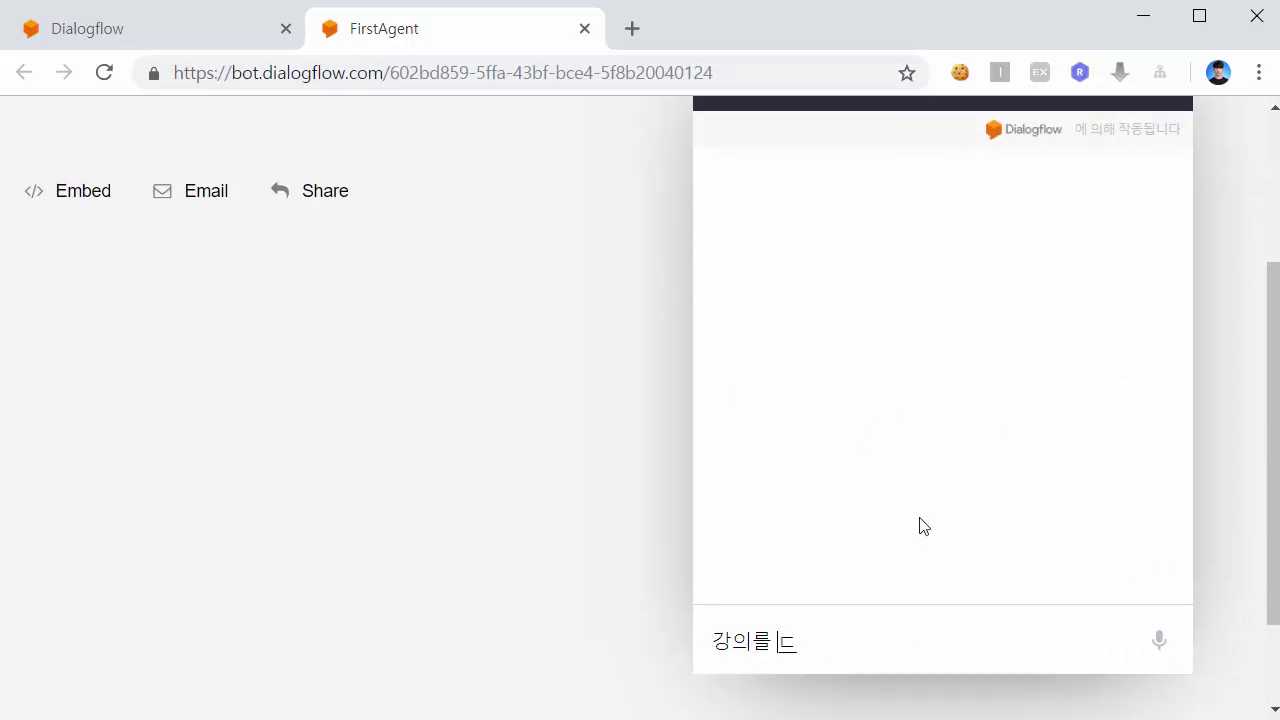
text(청할래요.)
key(Return)
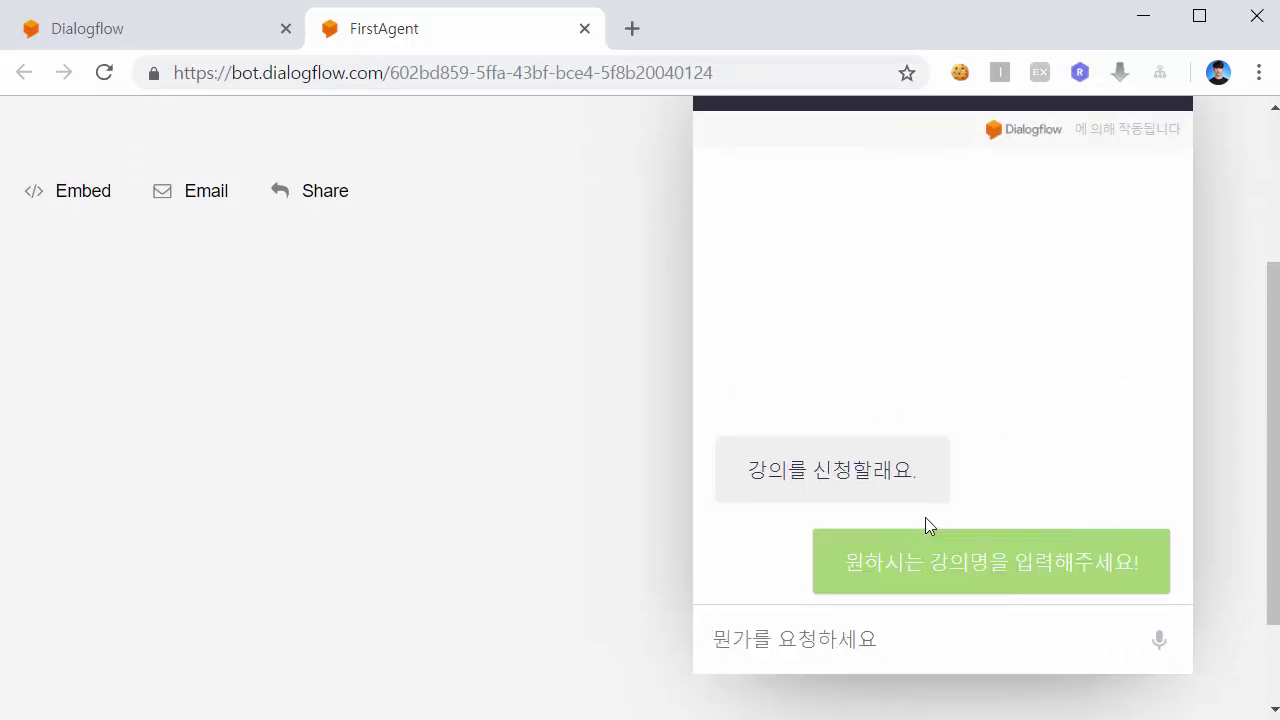
Step: Answer the chatbot's request for a course name with "HTML요."
drag(869, 562, 1146, 563)
click(1147, 562)
text(H)
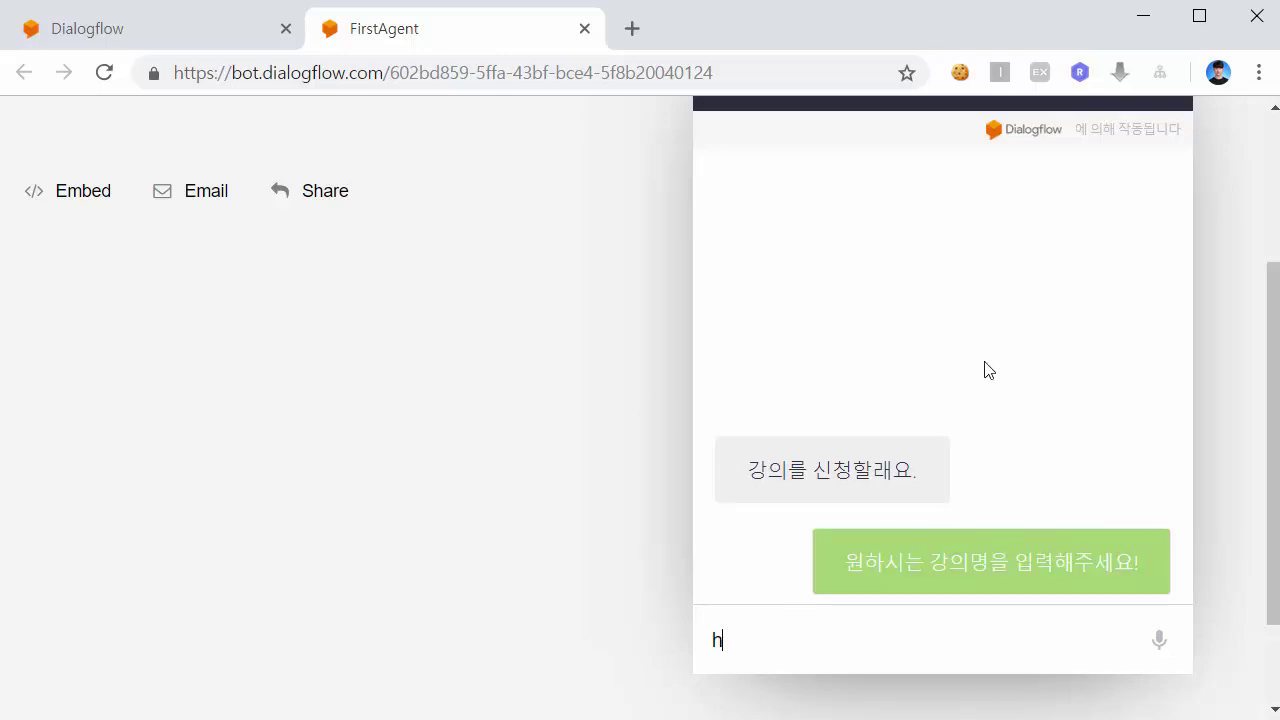
key(BackSpace)
text(HTML요.)
key(Return)
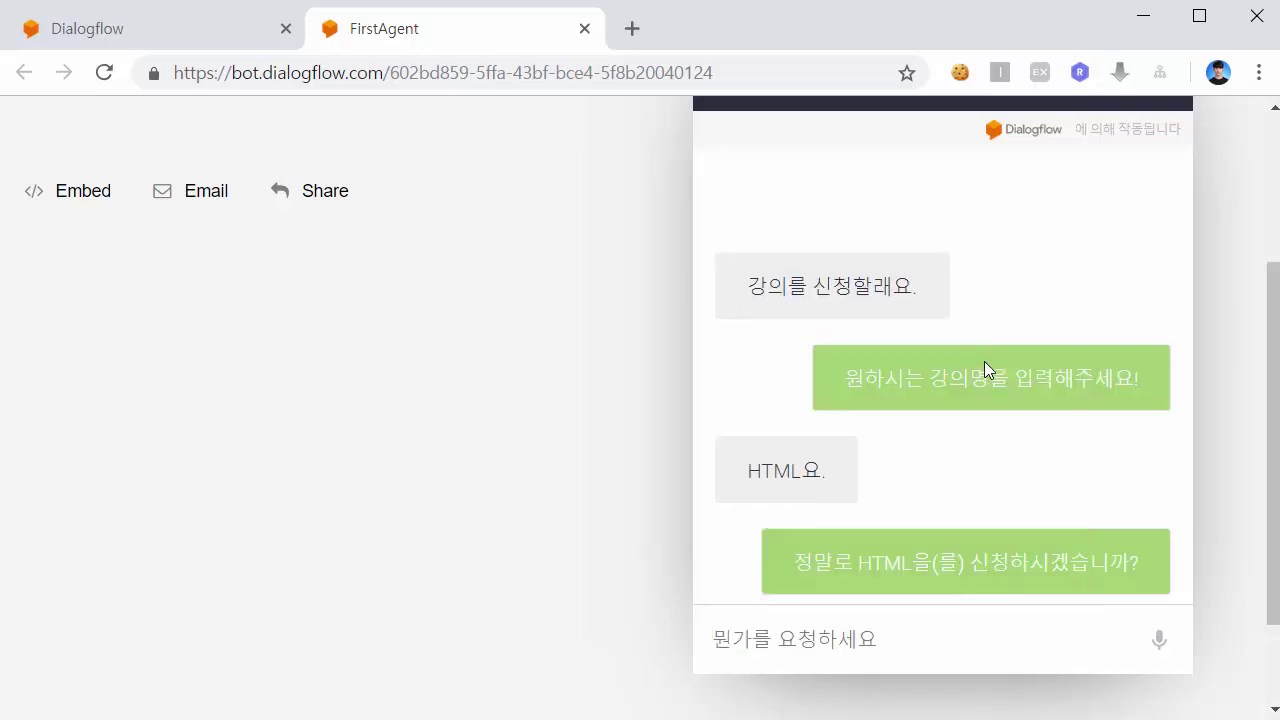
Step: Compare the course name in the sent message with the one in the chatbot's confirmation question
drag(859, 562, 930, 563)
click(930, 563)
drag(748, 470, 806, 470)
click(757, 510)
drag(858, 562, 914, 562)
click(802, 500)
drag(750, 472, 806, 476)
click(764, 563)
drag(1127, 568, 805, 579)
click(805, 579)
Step: Return to the Dialogflow console and save the custom-2 intent again
click(214, 34)
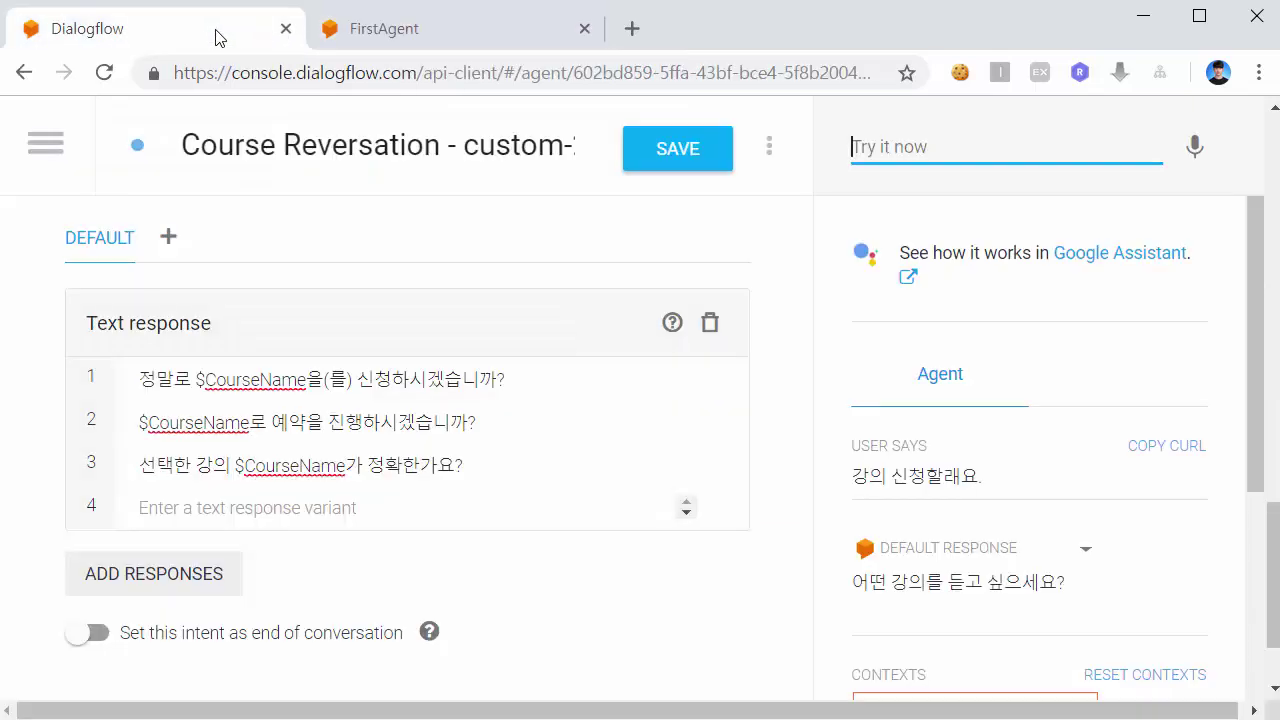
scroll(166, 243, up, 5)
click(668, 160)
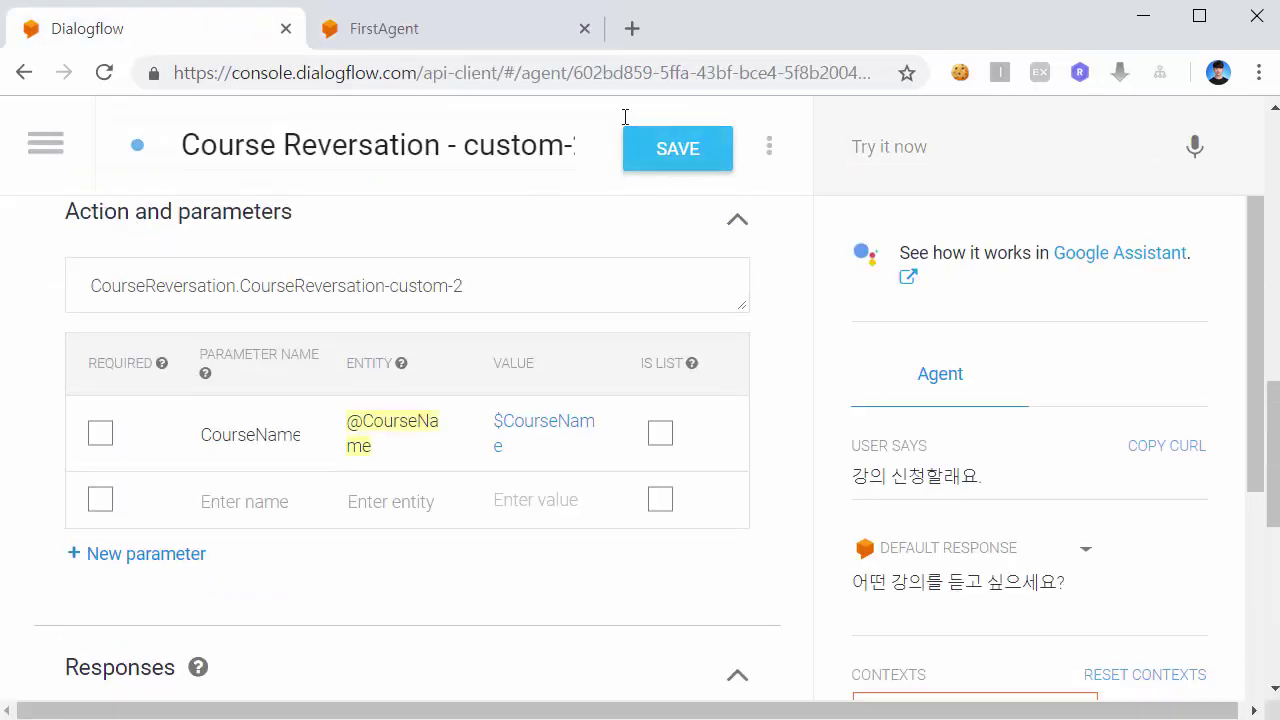
Step: Add a custom follow-up intent beneath Course Reversation - custom-2 in the intent list
click(47, 148)
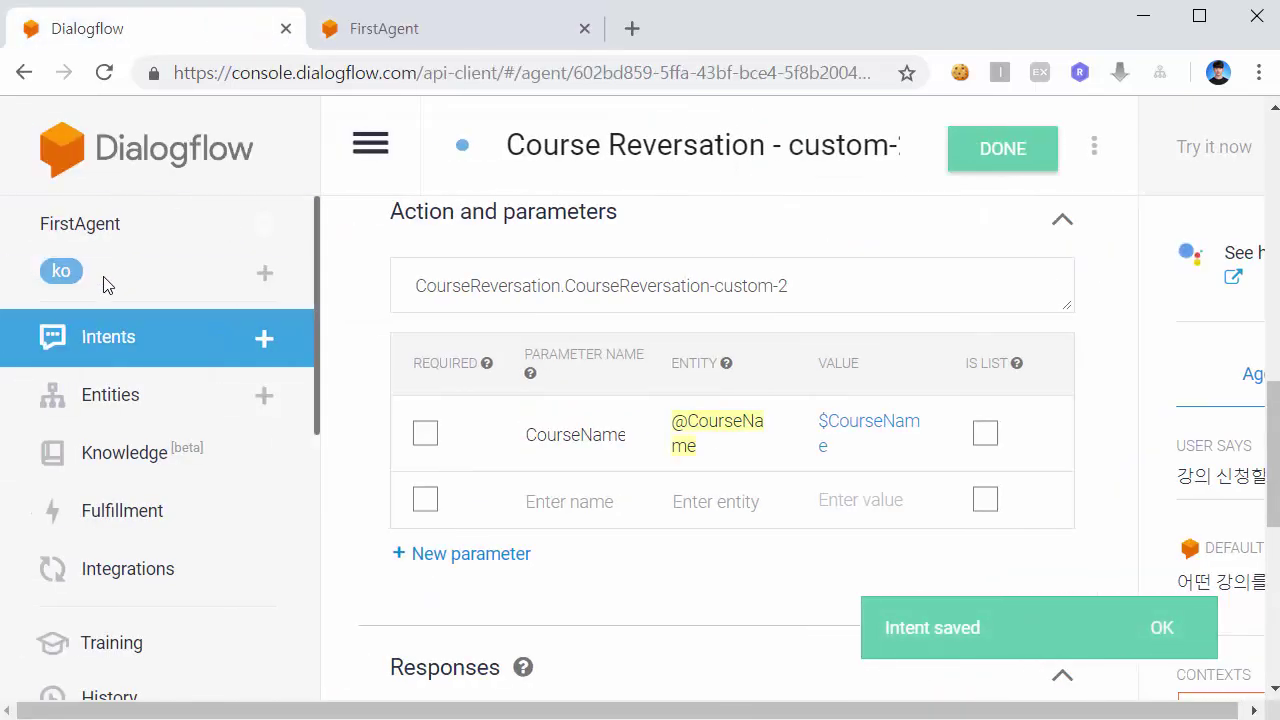
click(123, 337)
mouse_move(710, 418)
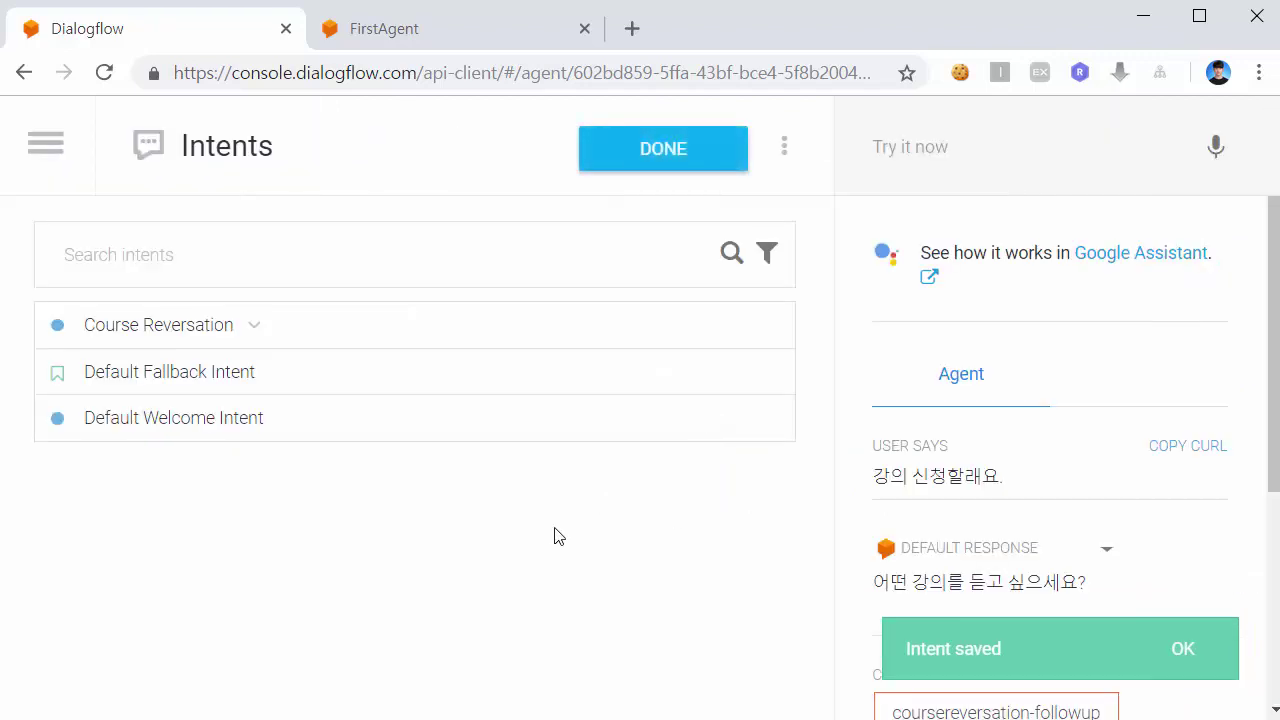
click(254, 328)
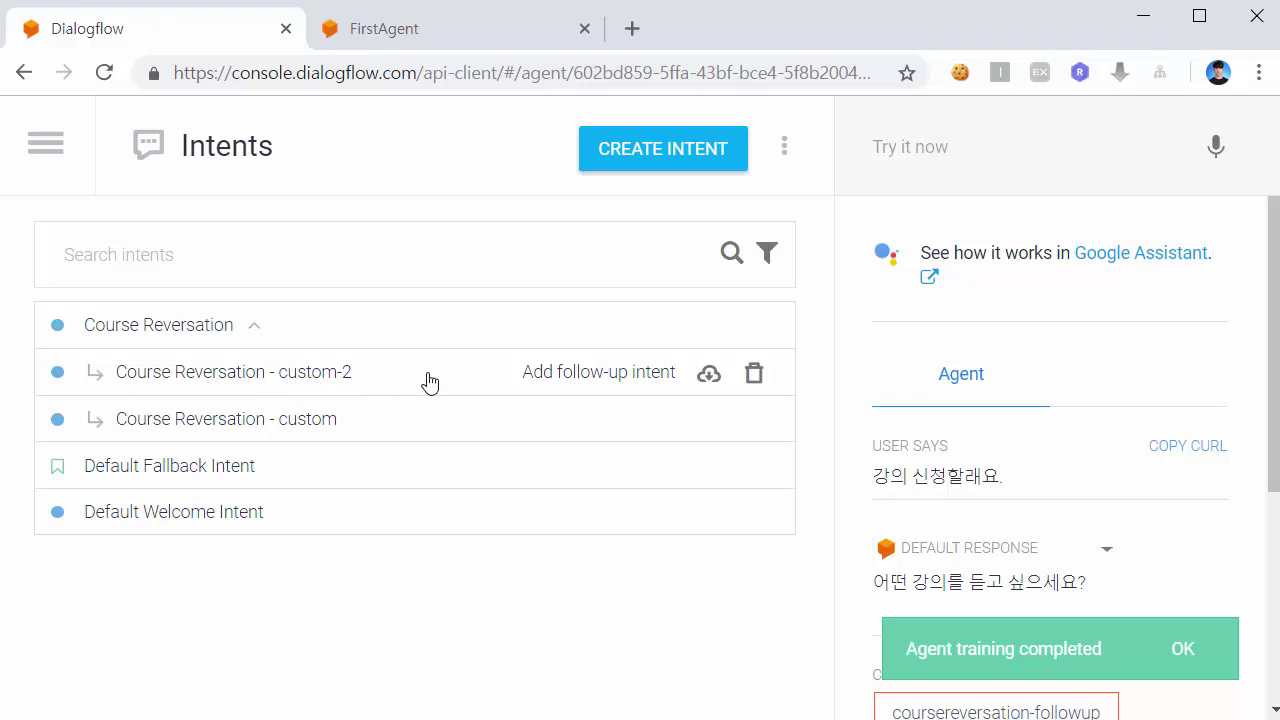
click(618, 382)
click(616, 384)
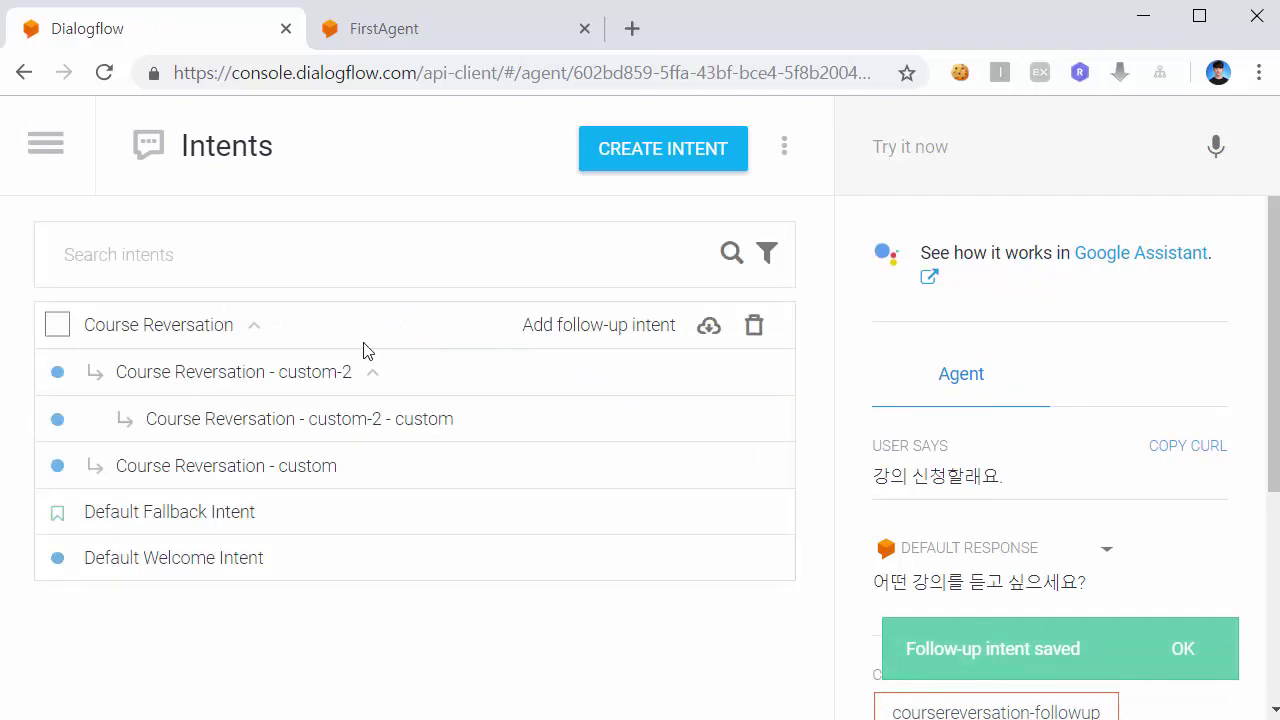
Step: Open the Course Reversation - custom-2 - custom intent and add the training phrase "네, 들을래요."
click(322, 428)
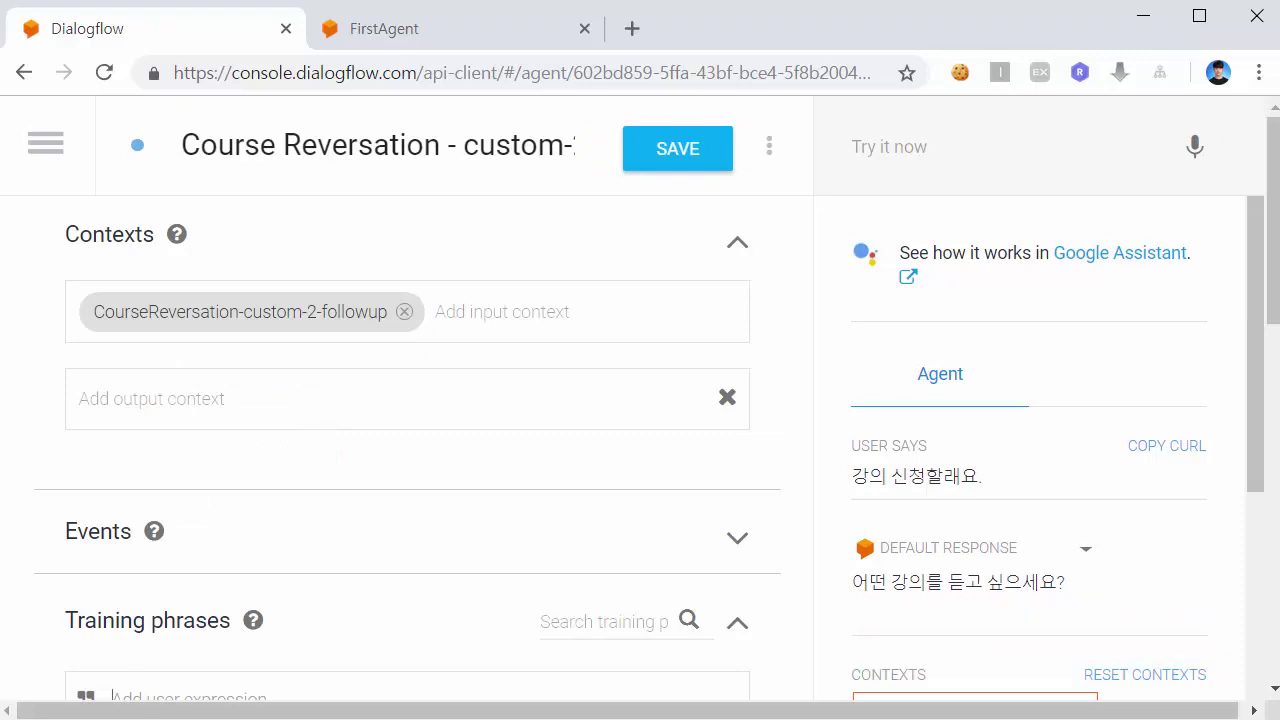
scroll(420, 451, down, 3)
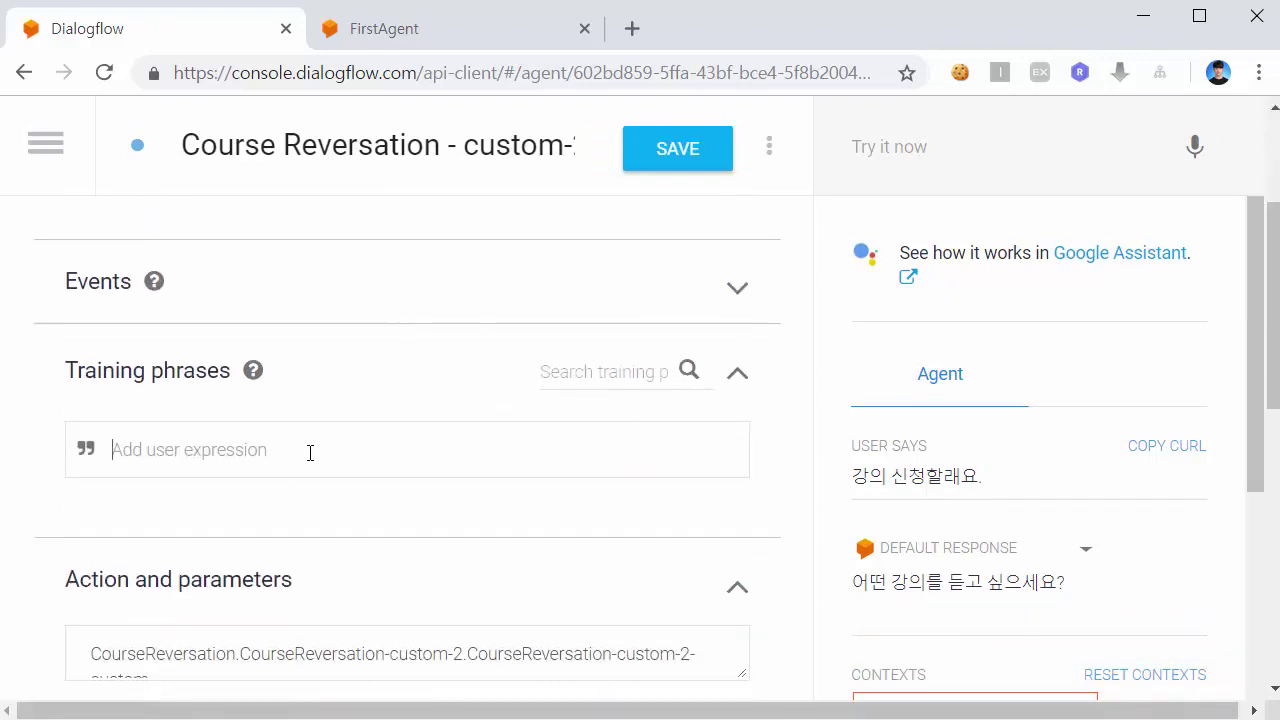
scroll(383, 385, down, 1)
text(네, 들을래요.)
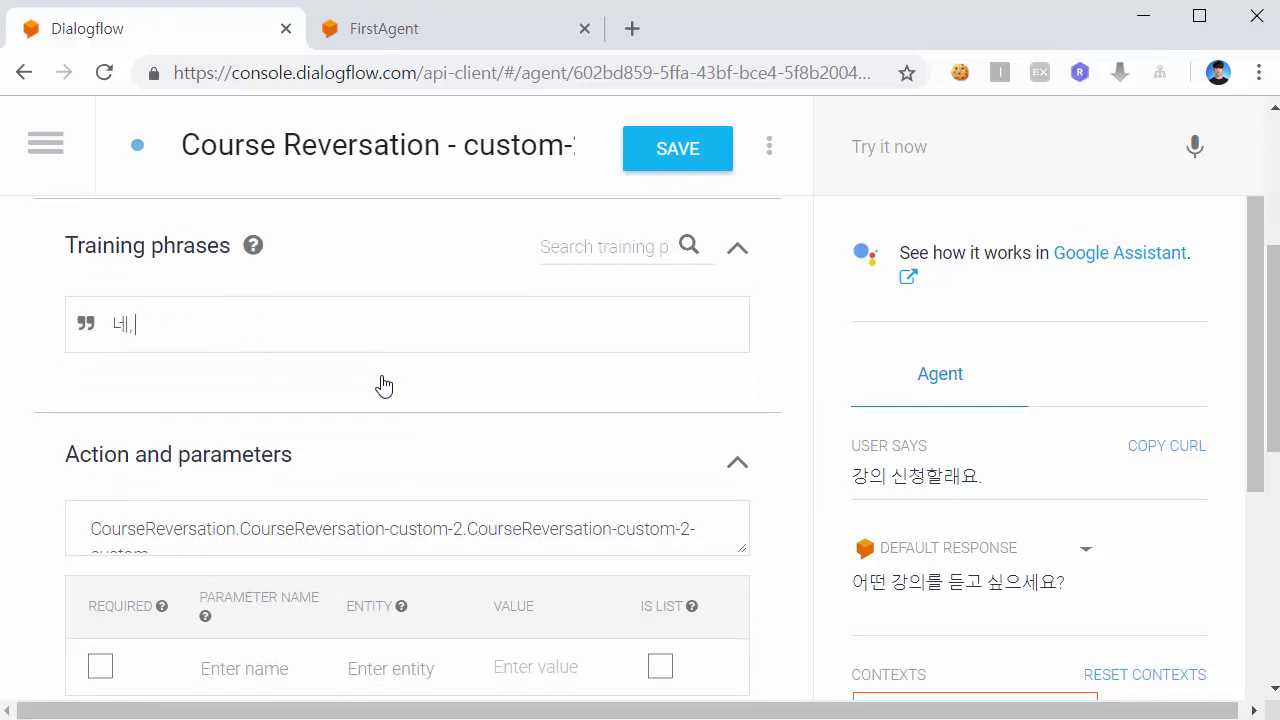
key(Return)
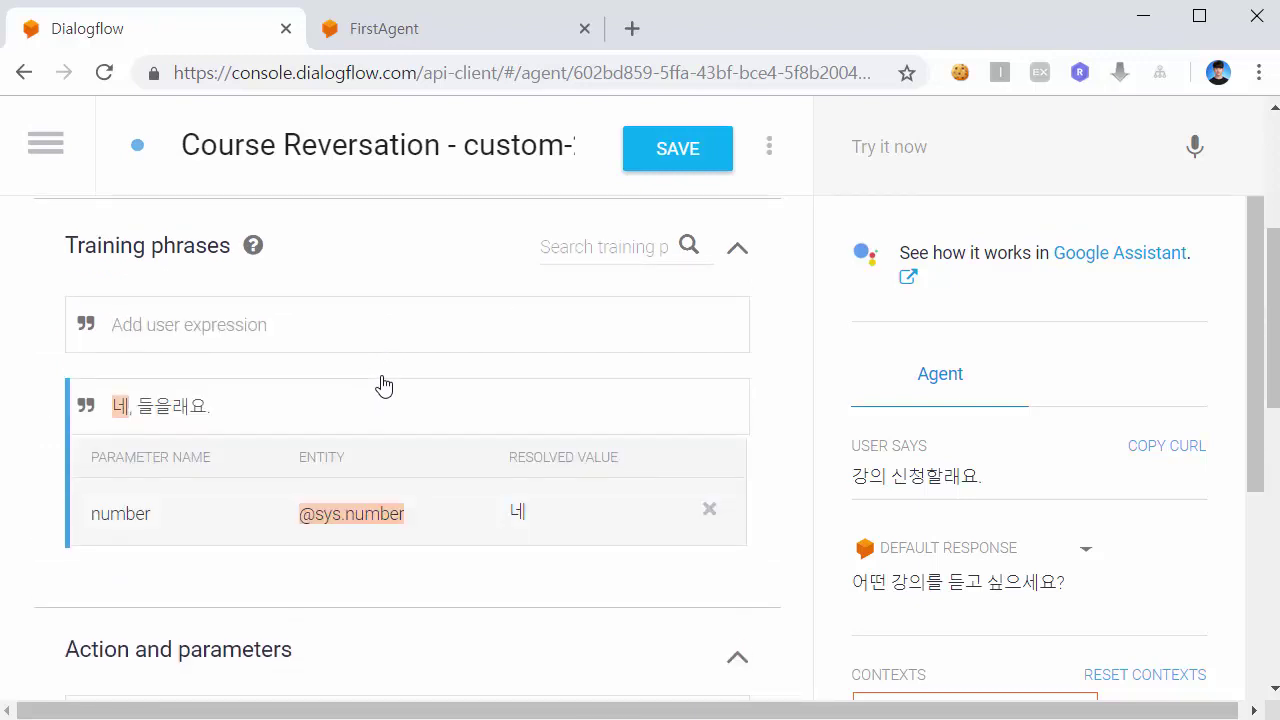
Step: Add the training phrases "동의.", "신청." and "네" to the follow-up intent
text(동의.)
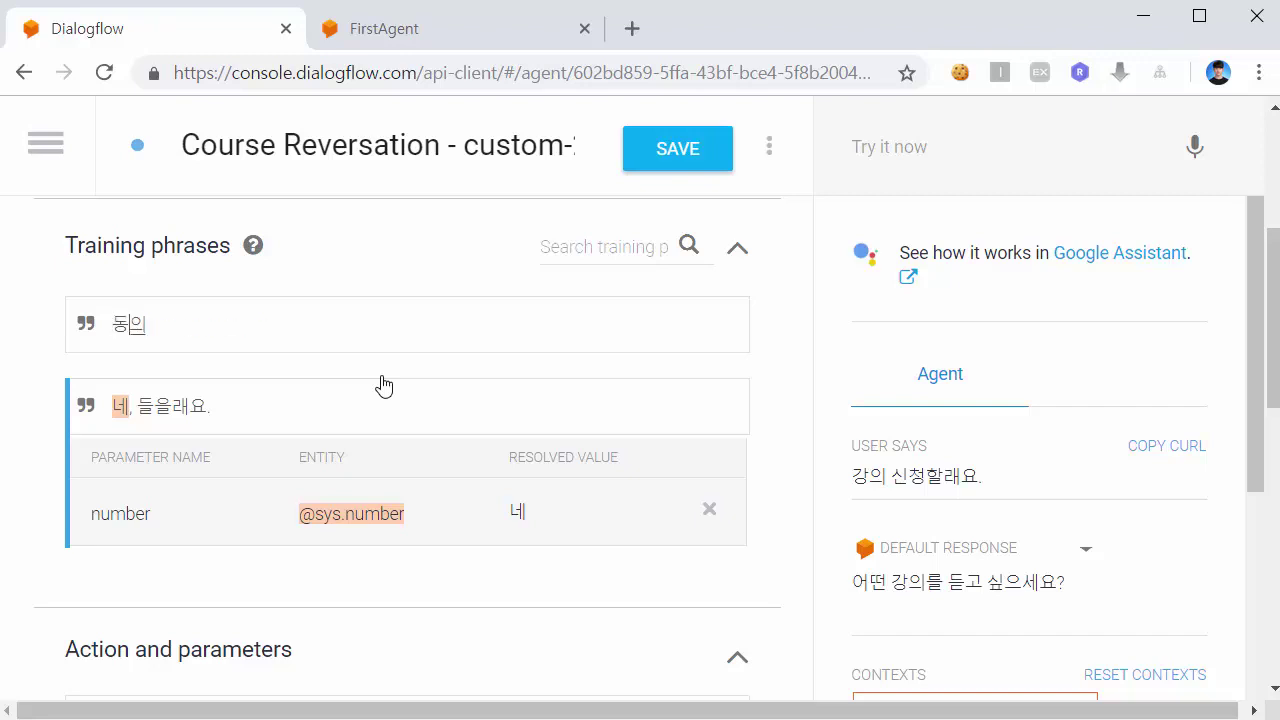
key(Return)
text(신청.)
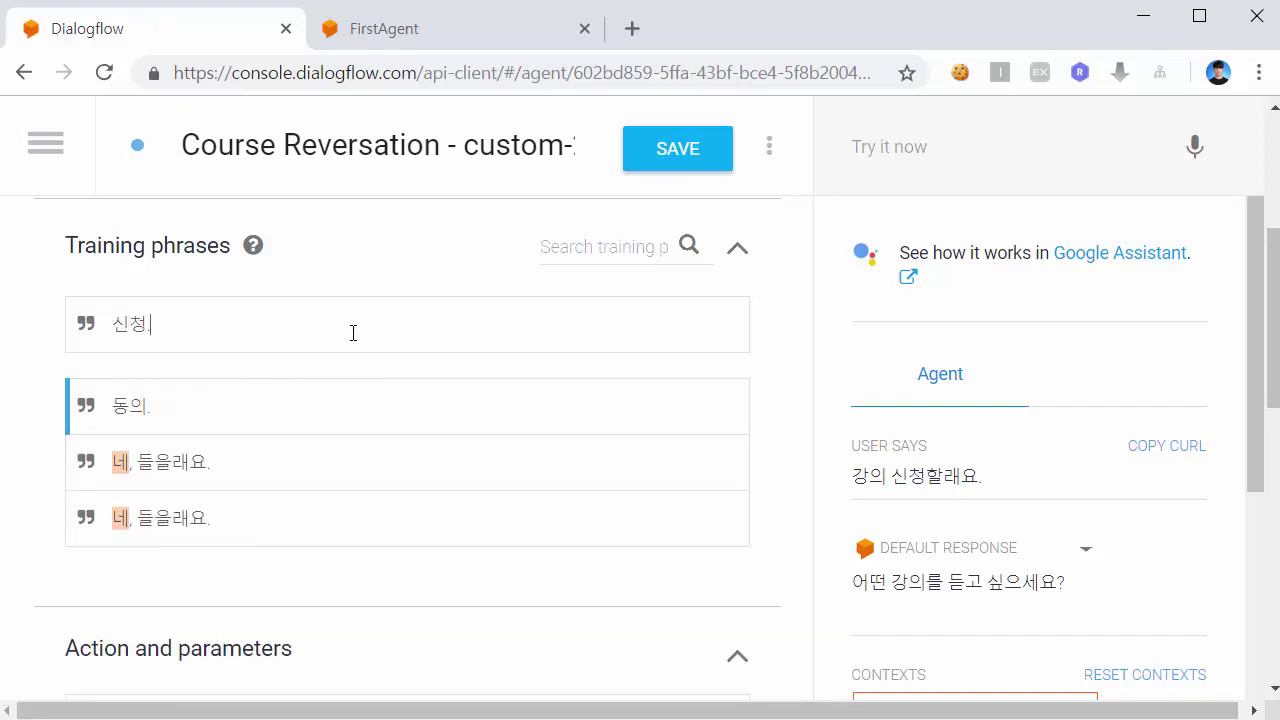
key(Return)
text(네)
key(Return)
Step: Add the training phrases "응" and "신청할게요." to the follow-up intent
text(ㅇ)
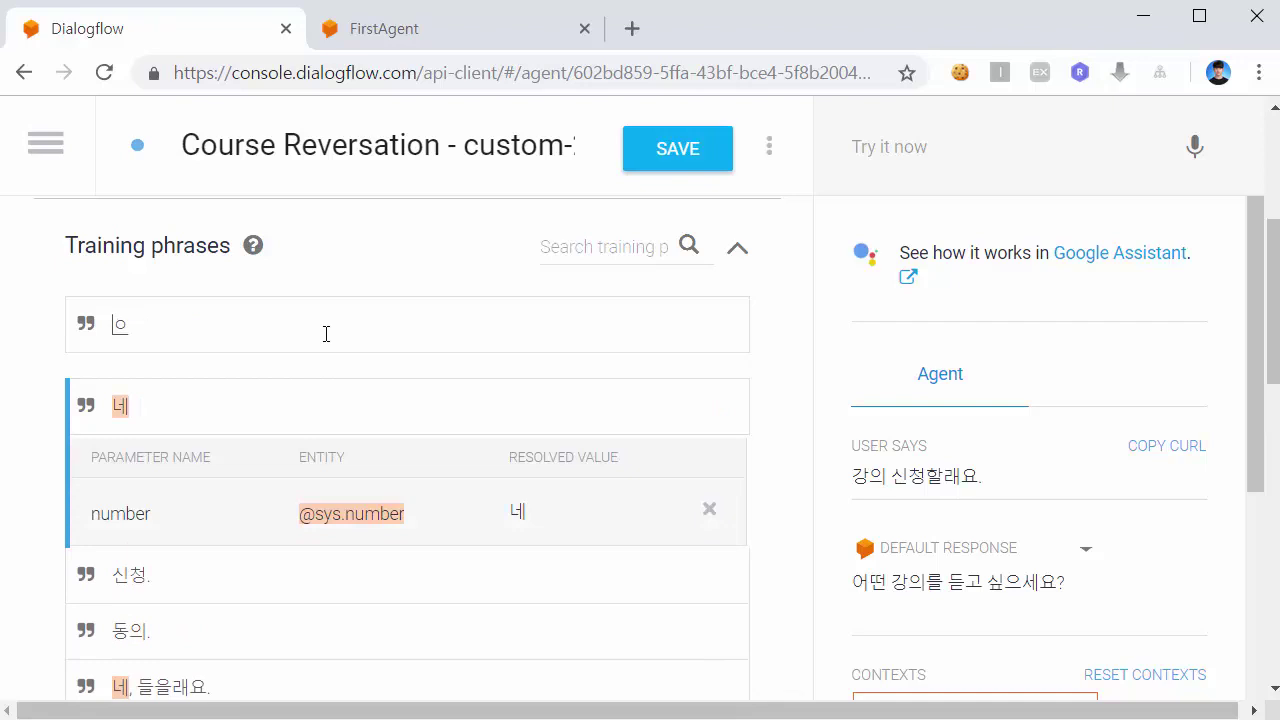
key(Return)
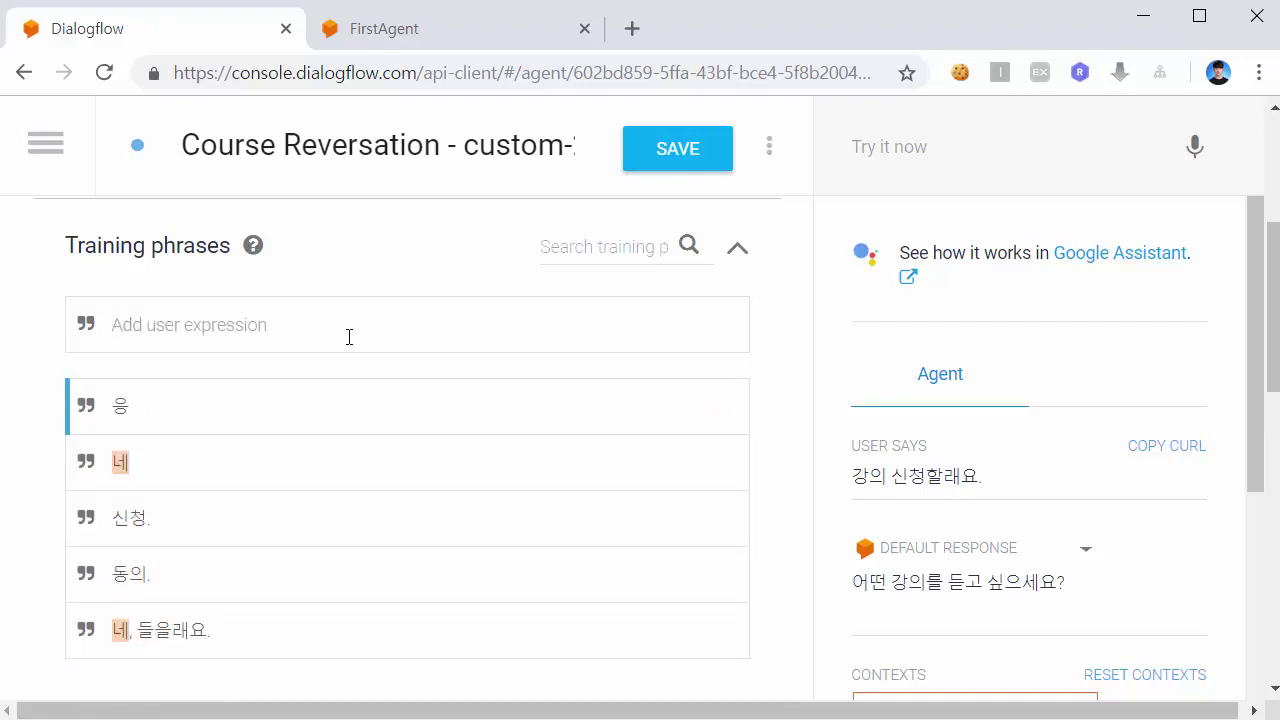
text(신청할겡)
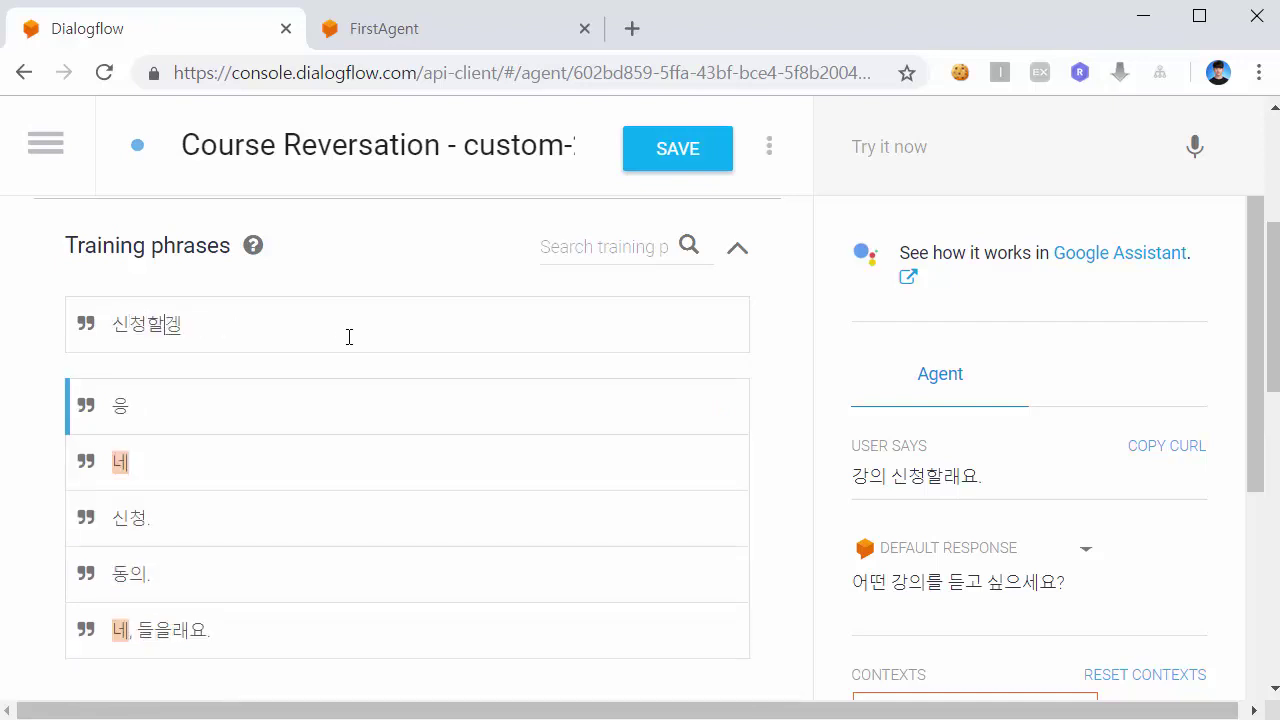
text(요.)
key(Return)
scroll(348, 392, down, 1)
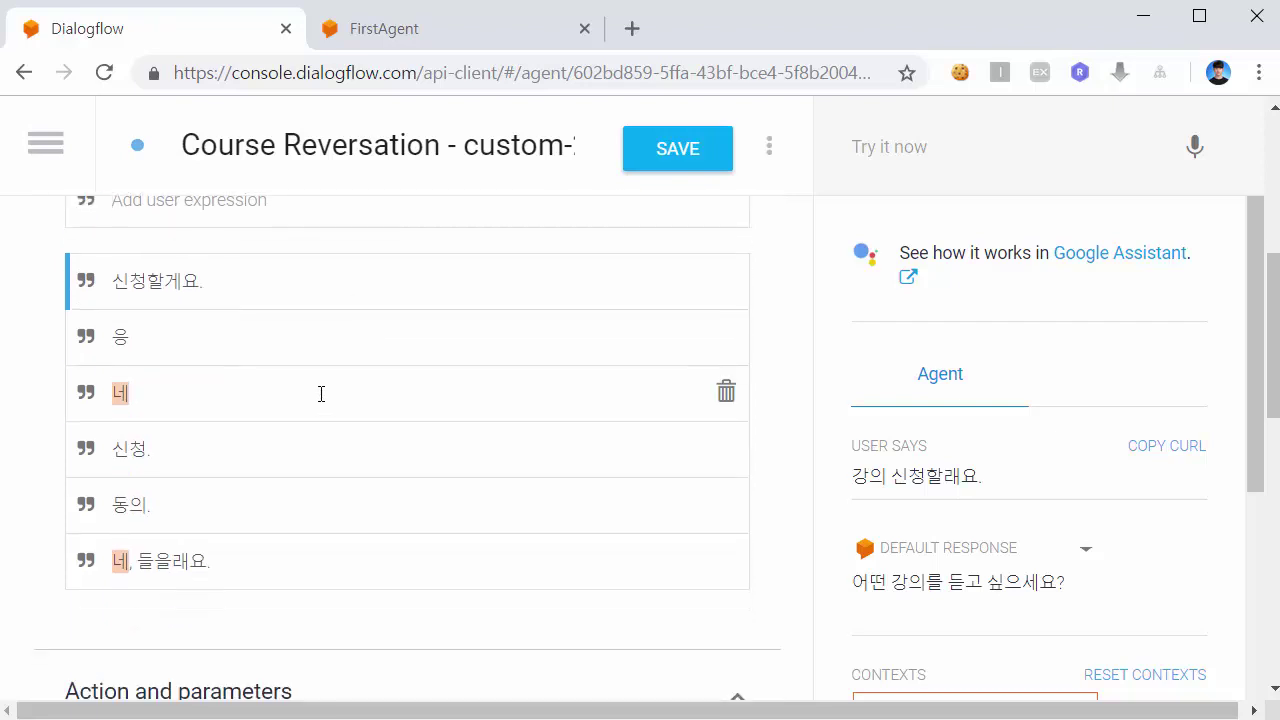
click(123, 401)
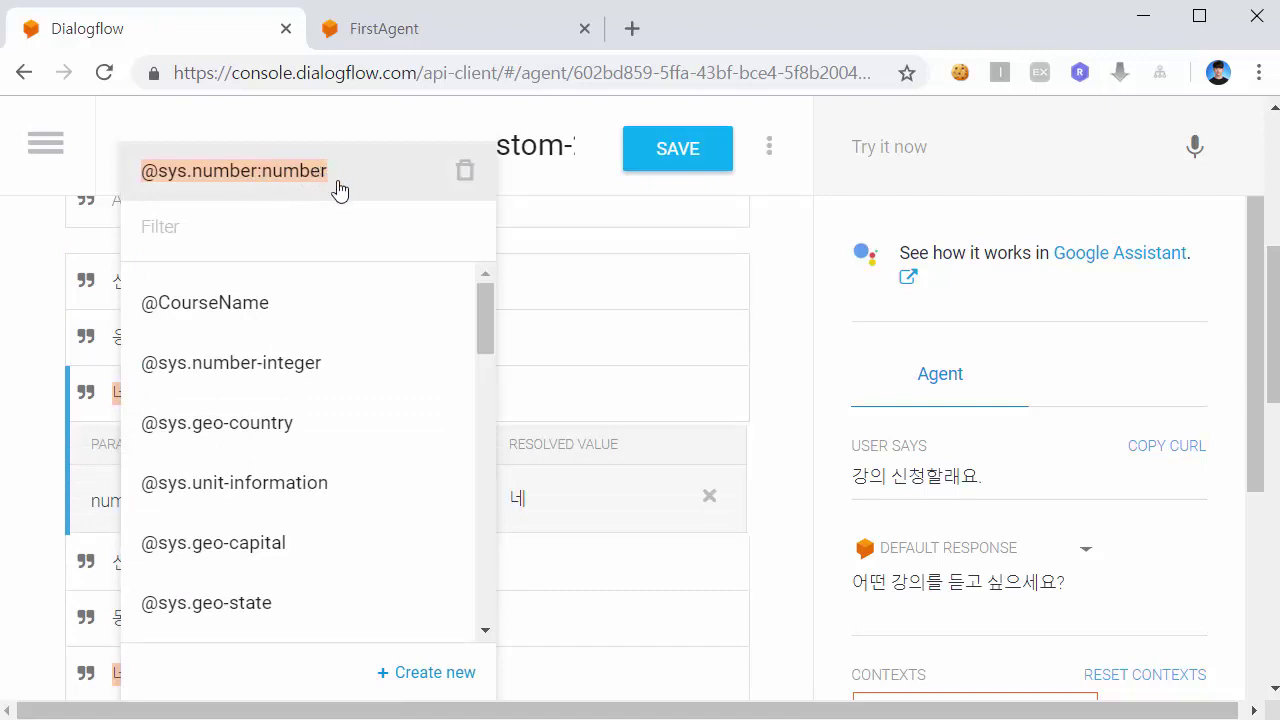
click(467, 177)
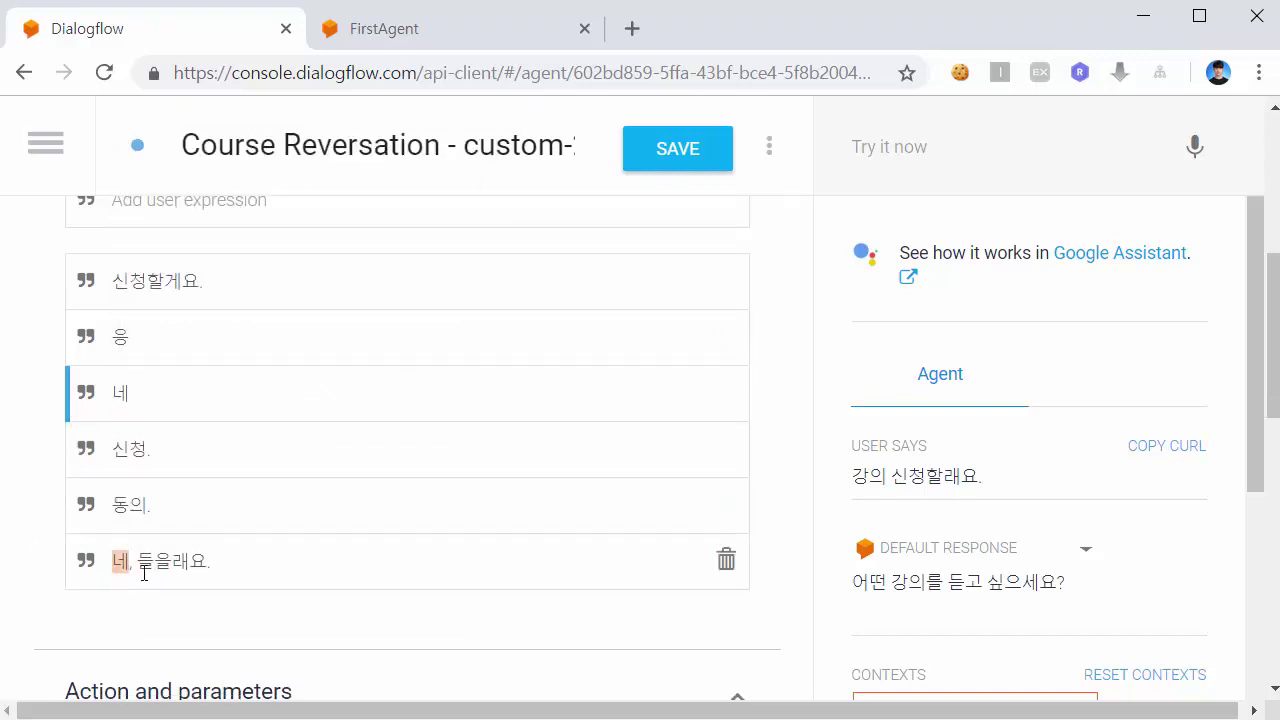
click(121, 566)
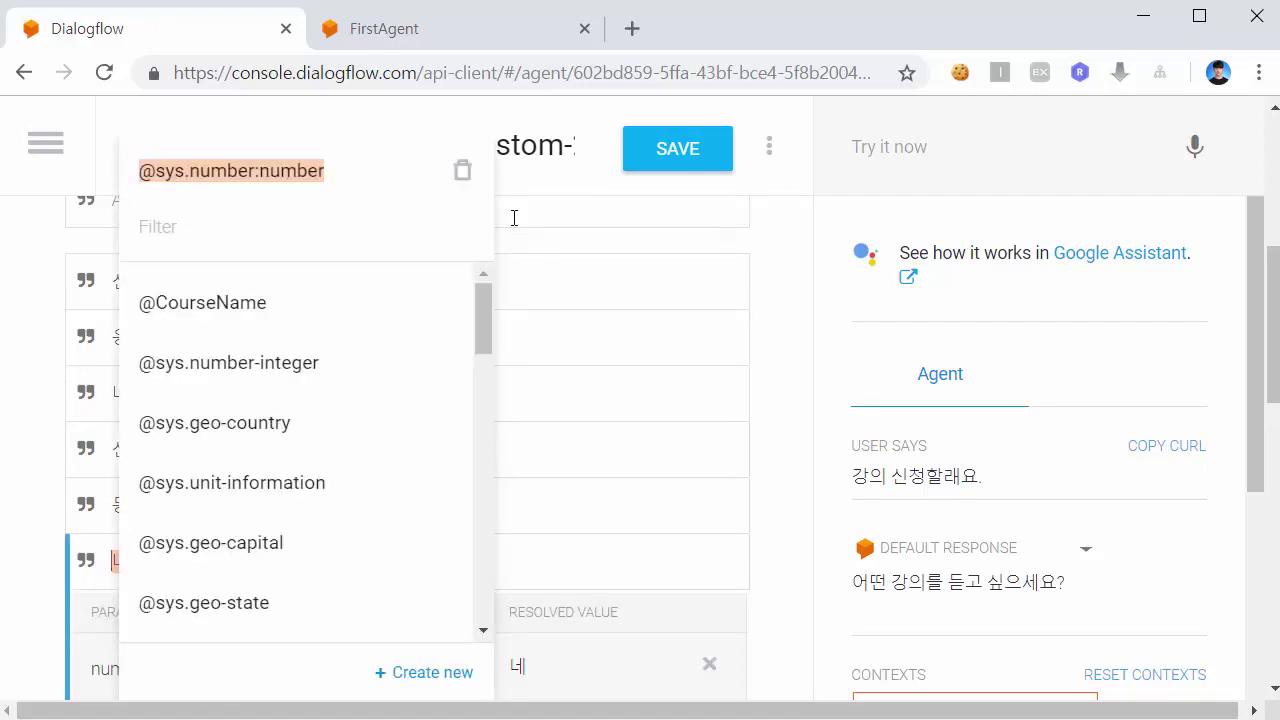
click(462, 172)
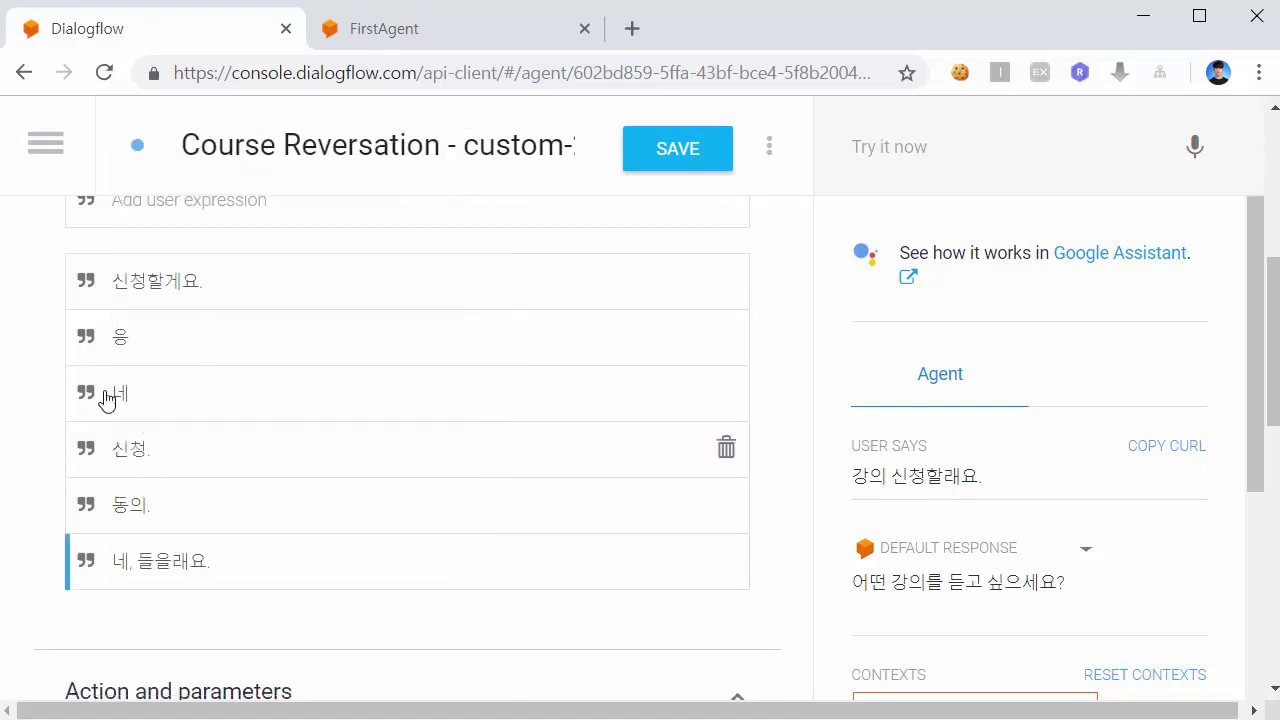
Step: Add the training phrases "가자" and "완료" to the follow-up intent
click(268, 219)
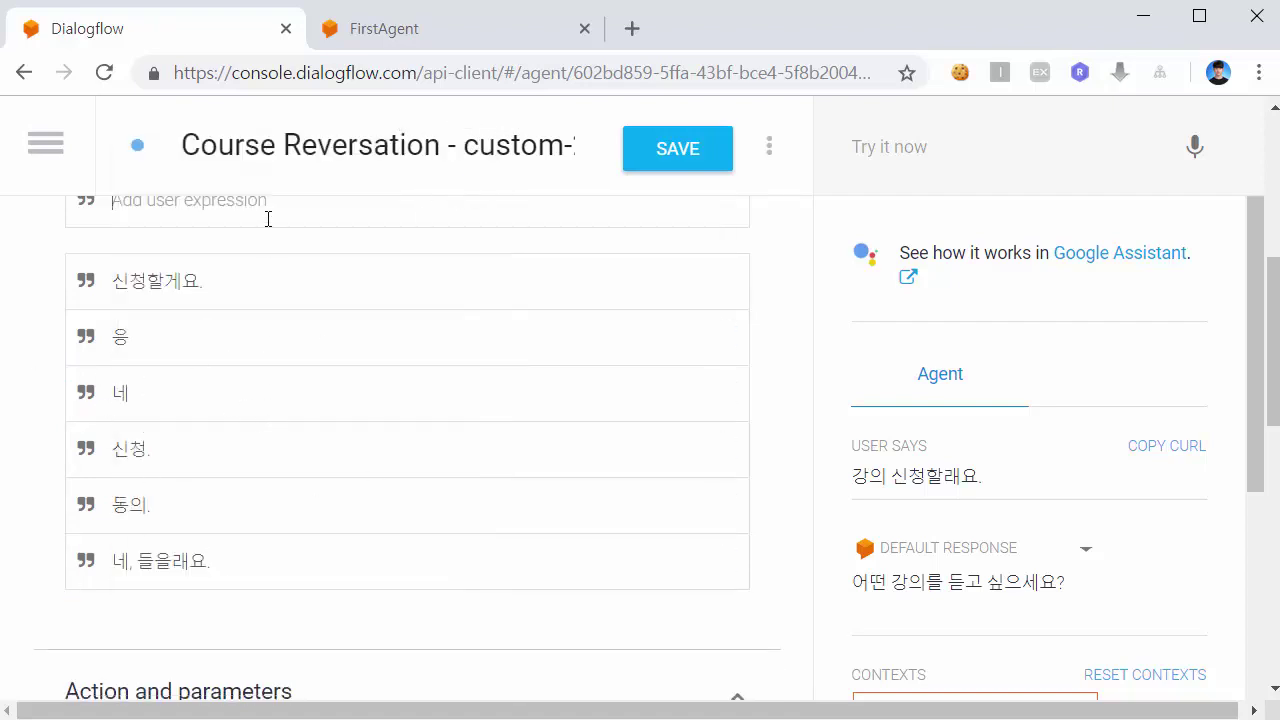
text(가자)
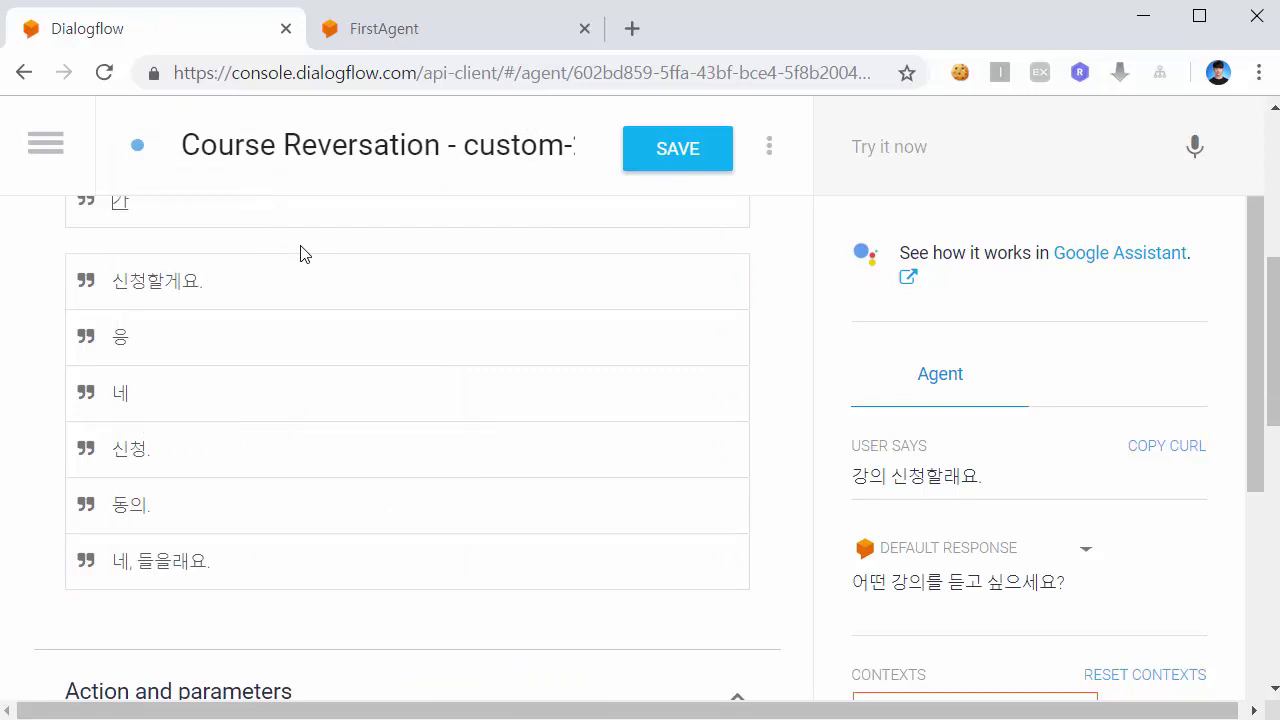
key(Return)
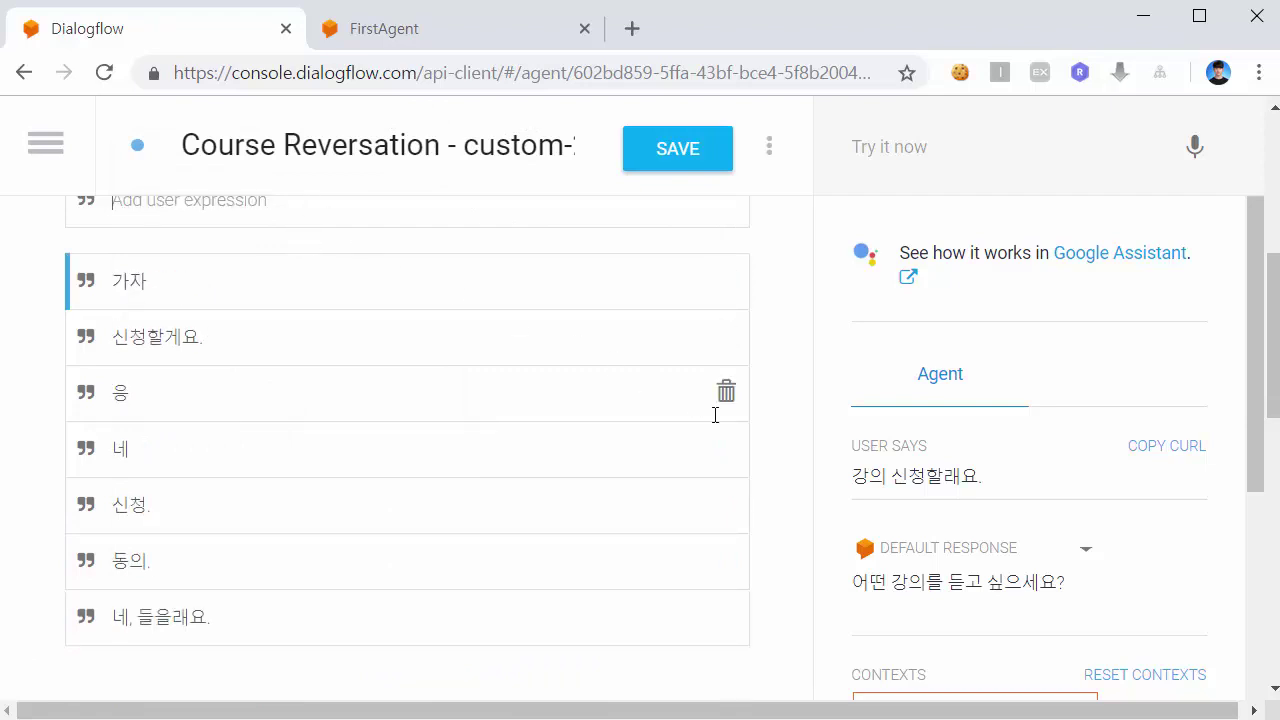
text(완료)
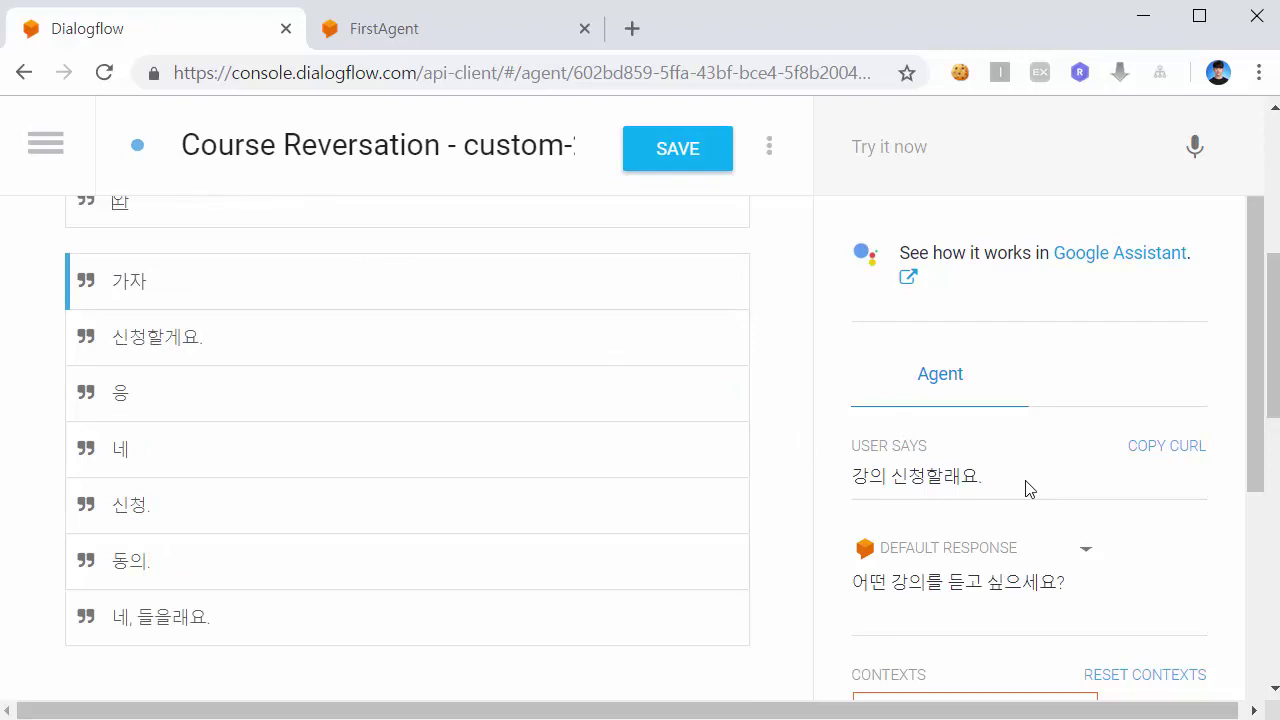
key(Return)
Step: Add the training phrase "예약완료" to the follow-up intent, correcting its misspelled ending
text(ㅇ예약 완료)
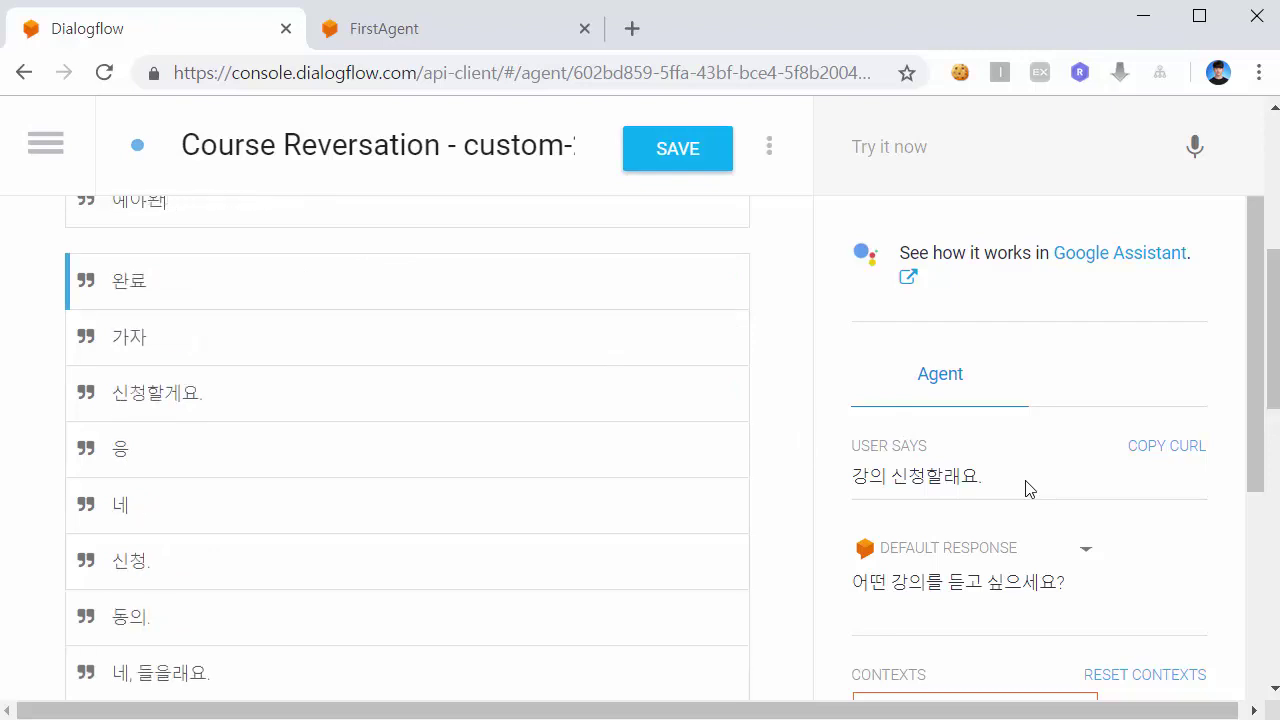
key(Return)
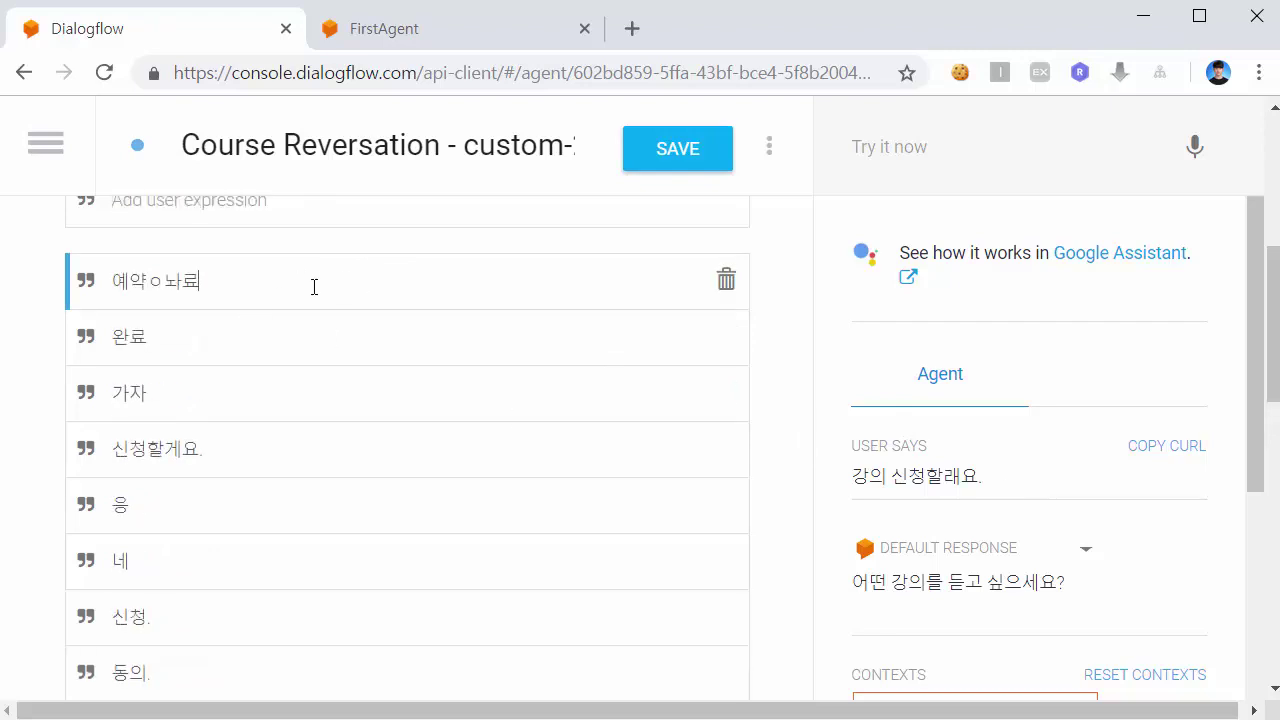
key(BackSpace)
key(BackSpace)
key(BackSpace)
text(완료)
key(Return)
scroll(300, 296, up, 1)
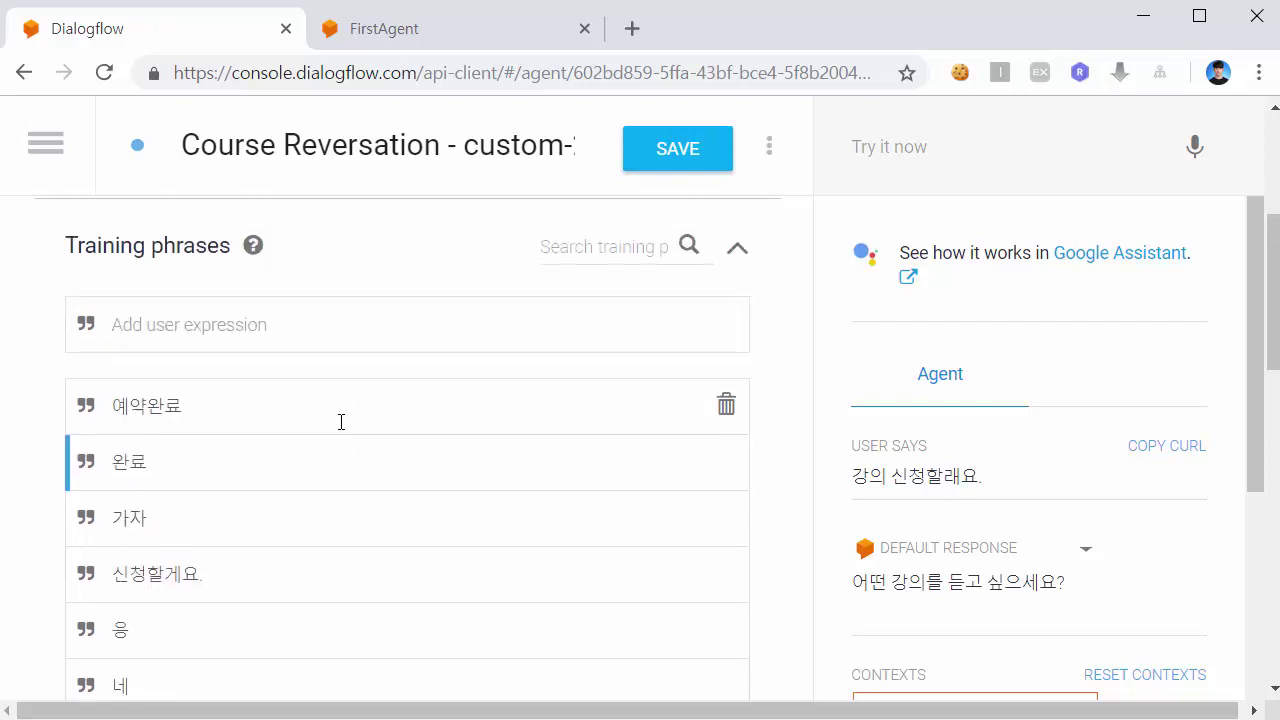
Step: Enter the context parameter reference #CourseReversation-custom-2-followup.CourseName as the intent's first text response
scroll(306, 486, down, 2)
scroll(306, 337, up, 1)
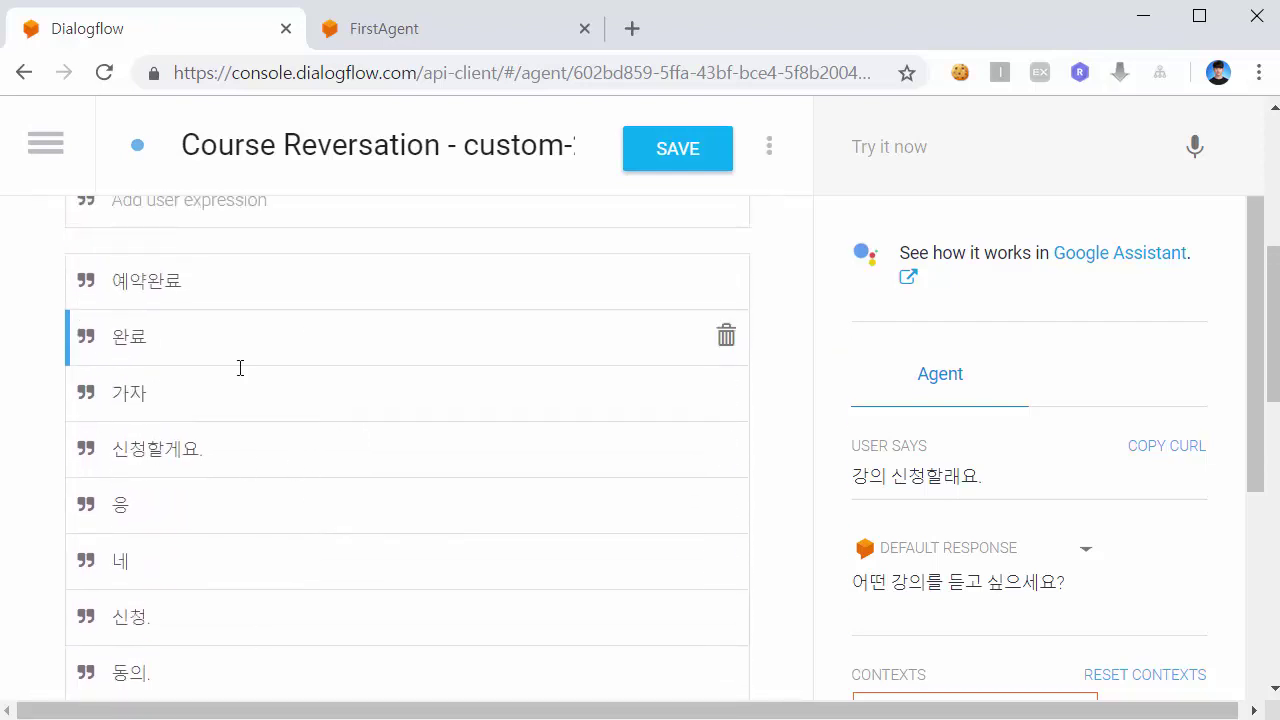
scroll(247, 387, down, 1)
scroll(268, 385, down, 5)
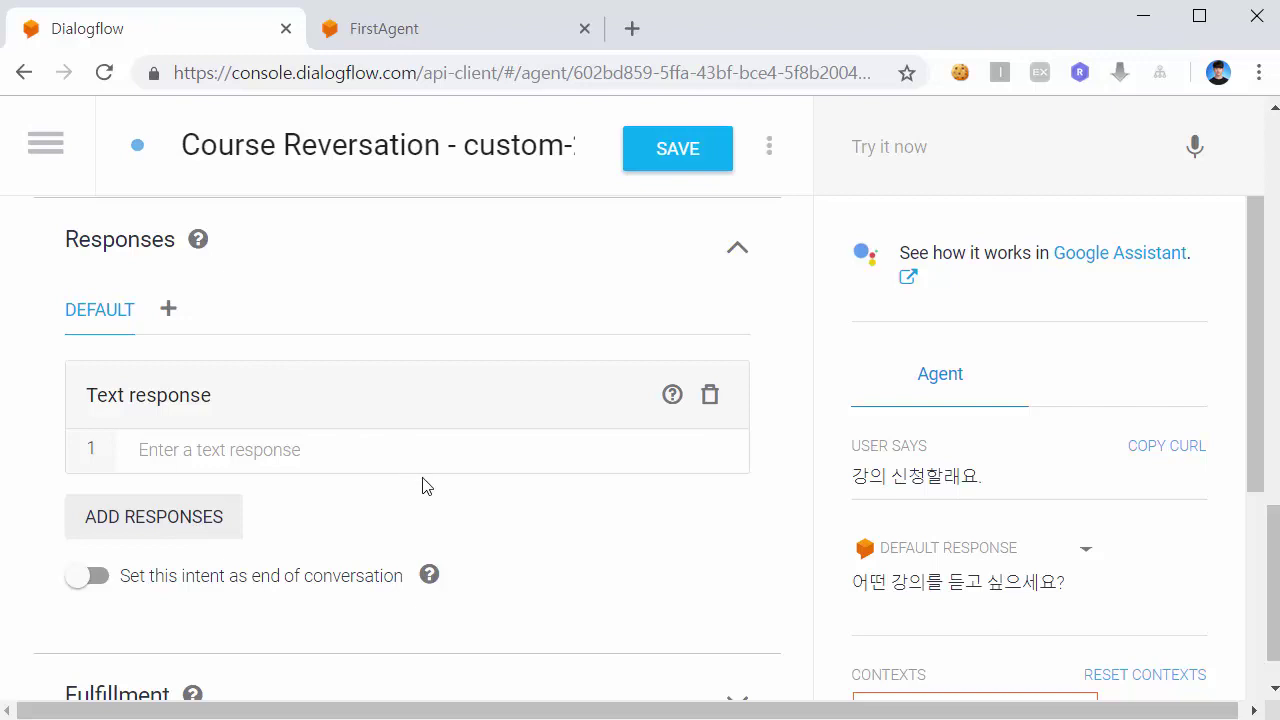
scroll(426, 488, up, 10)
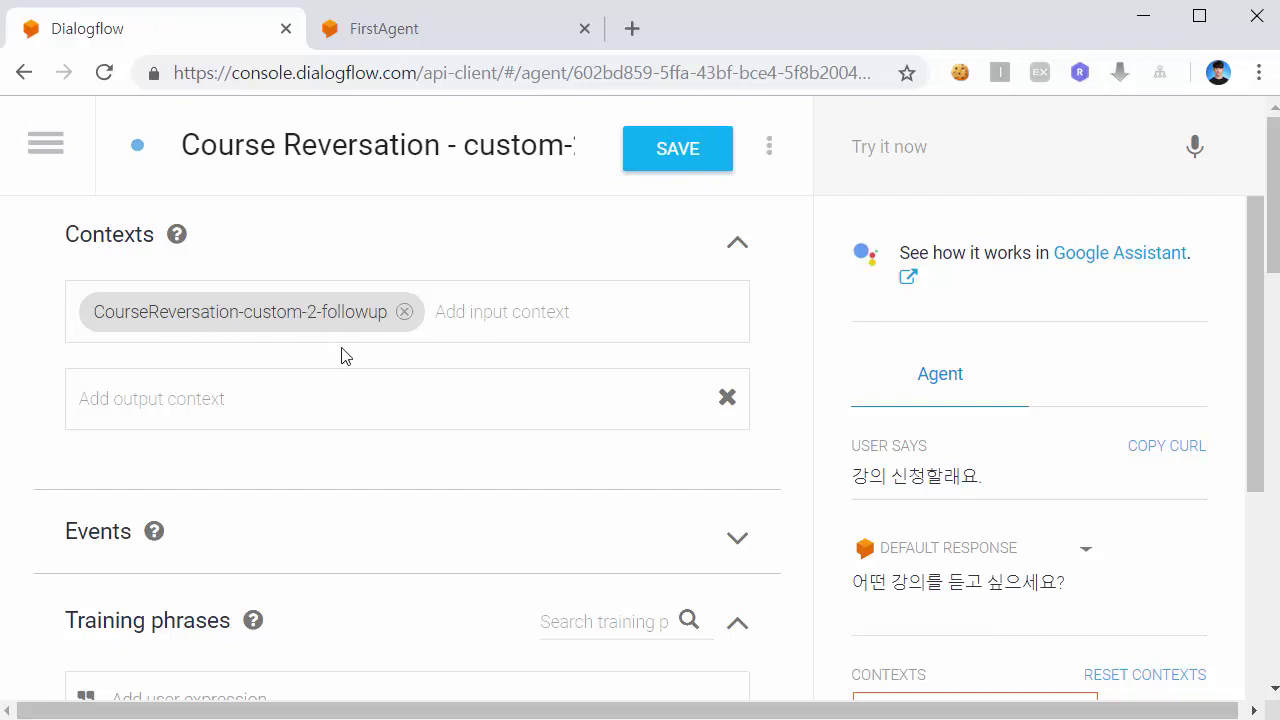
scroll(352, 358, down, 10)
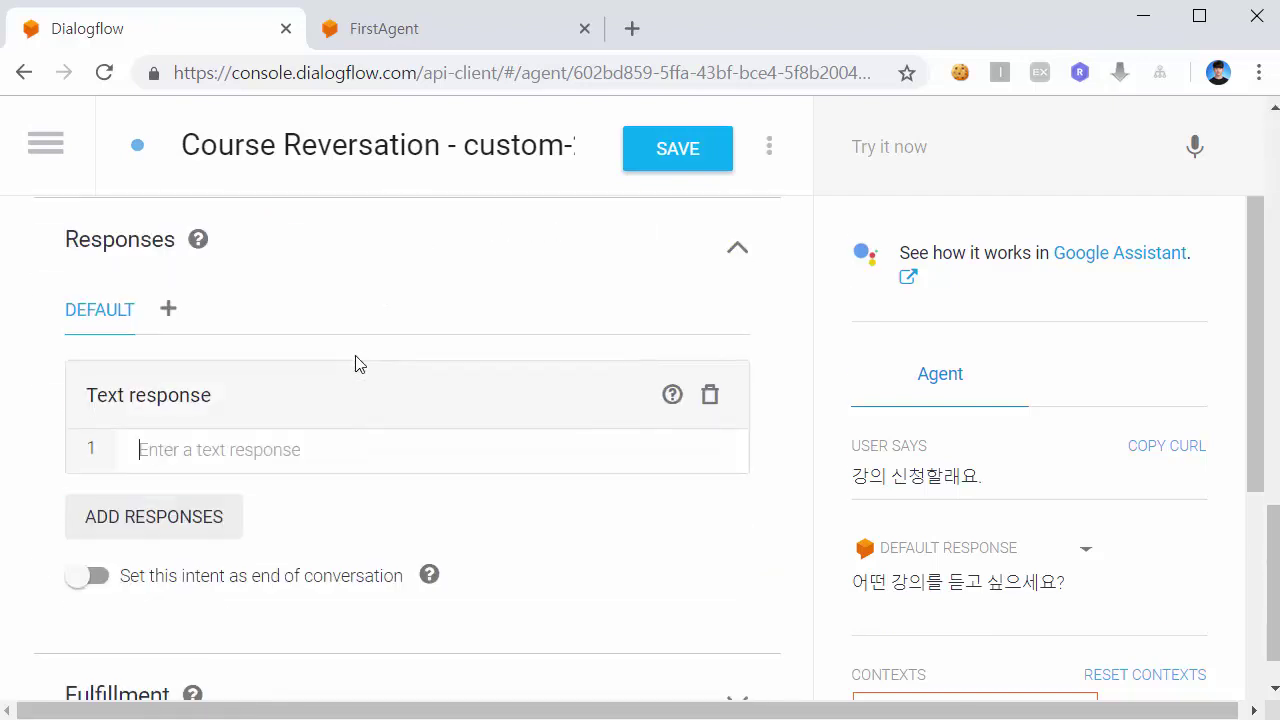
click(302, 449)
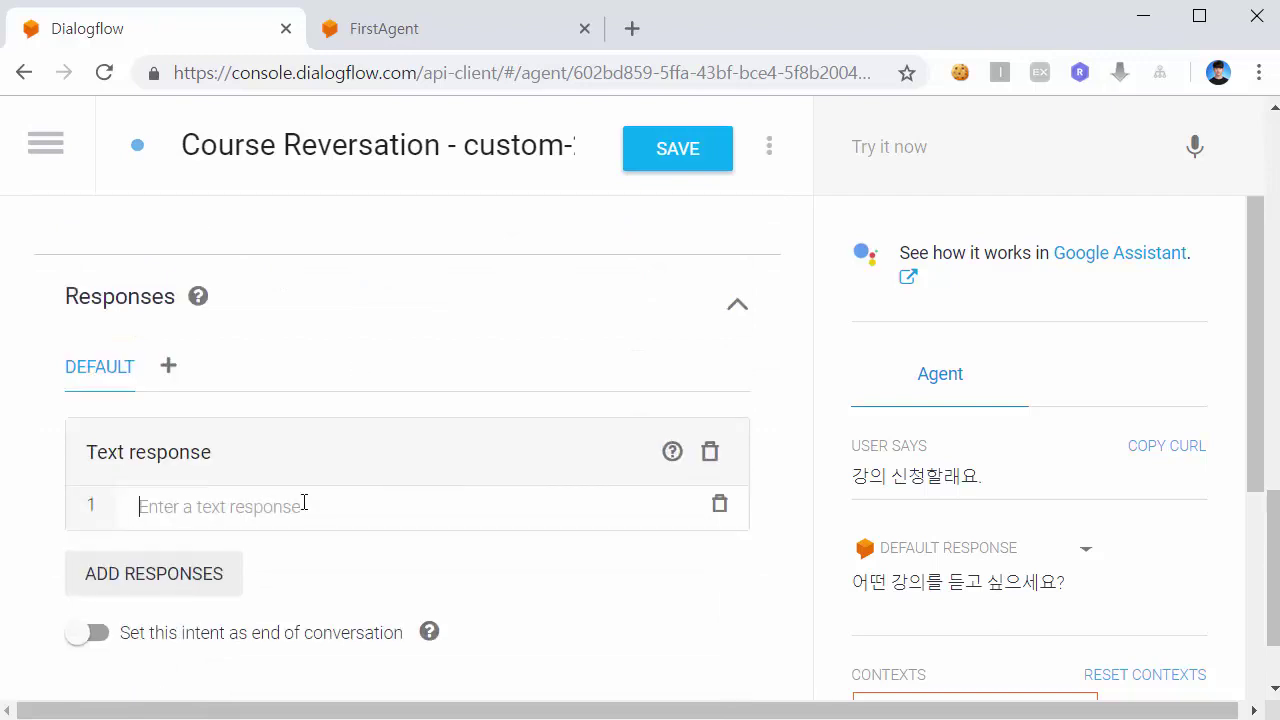
text(#)
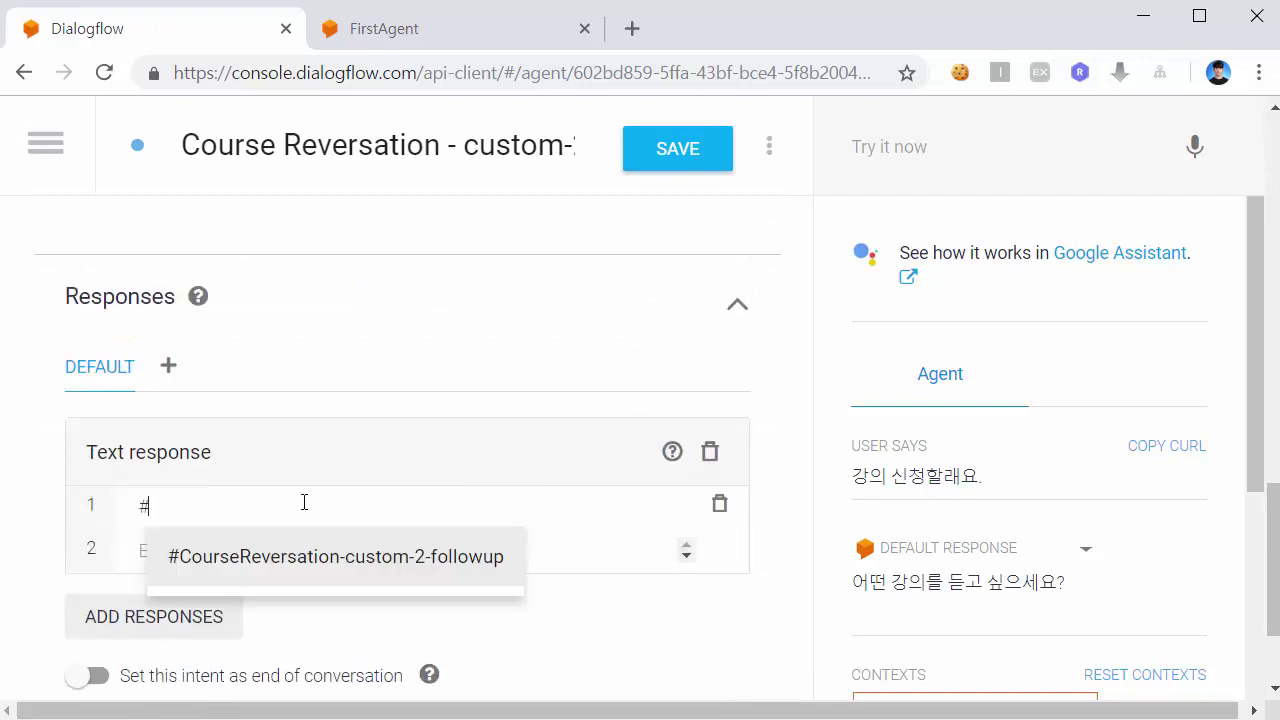
click(304, 560)
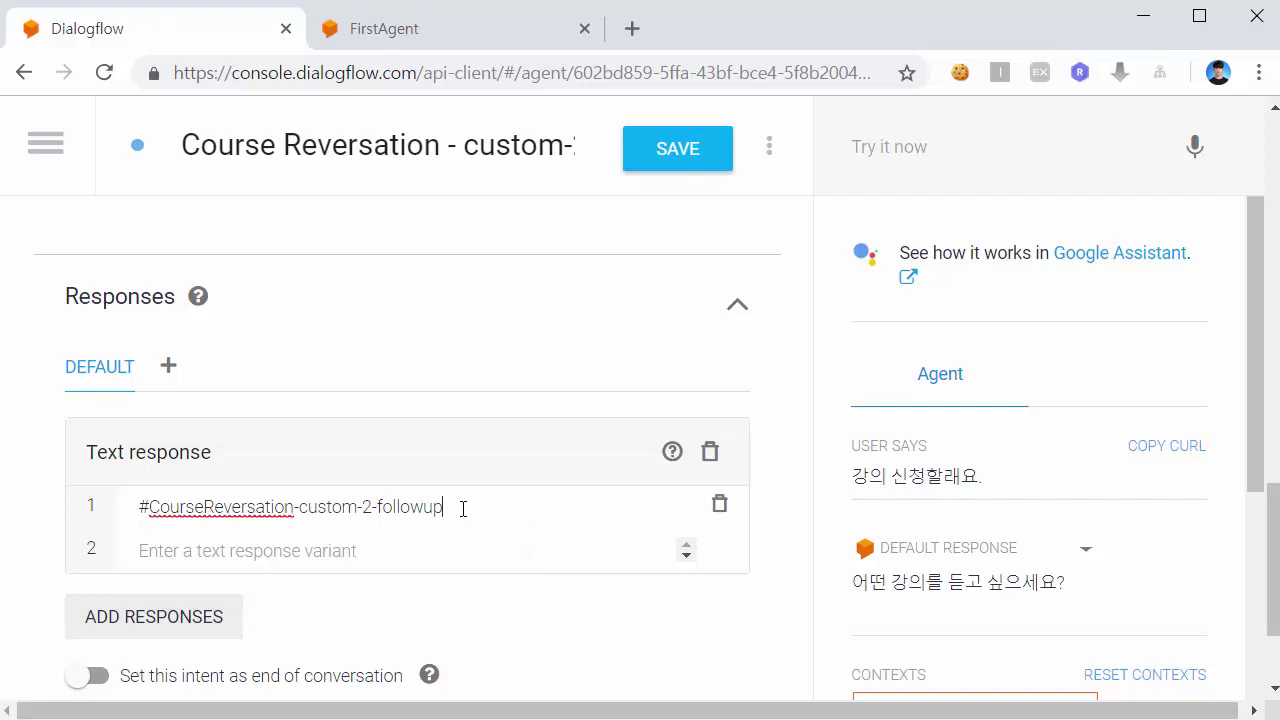
text(.CoursenamName)
drag(443, 508, 68, 520)
drag(457, 520, 86, 500)
click(571, 523)
click(295, 498)
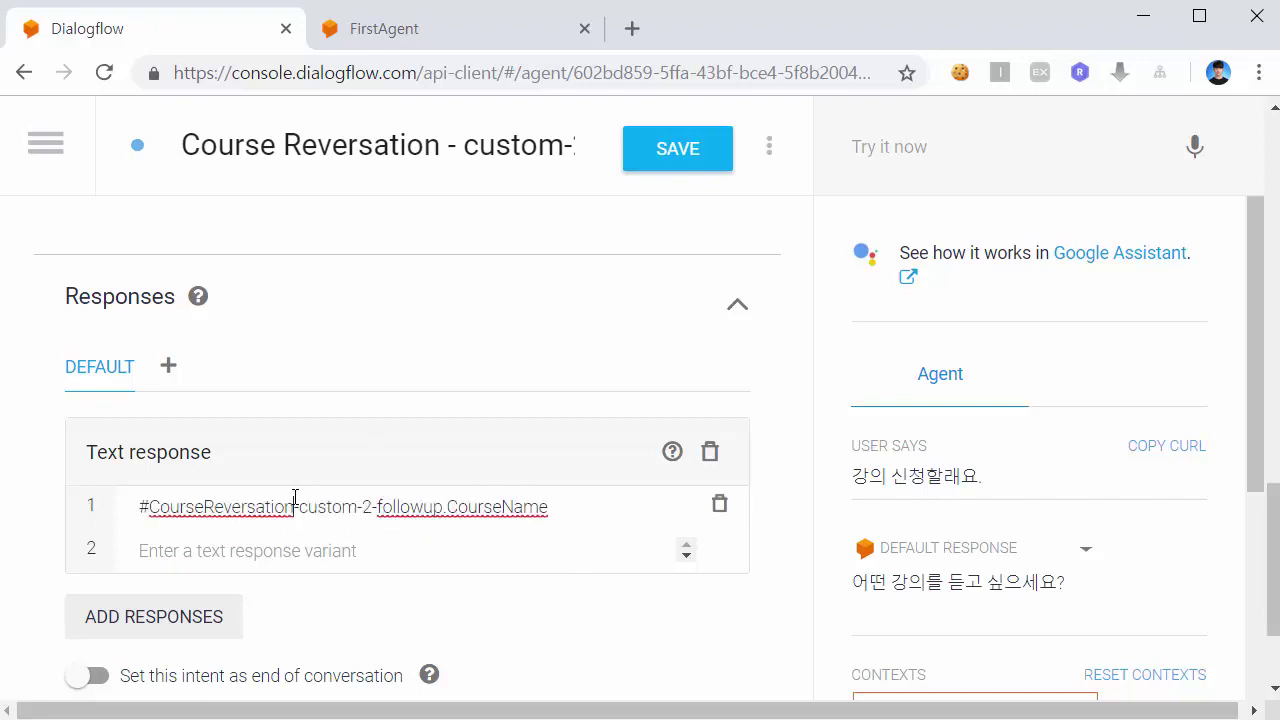
drag(574, 517, 150, 508)
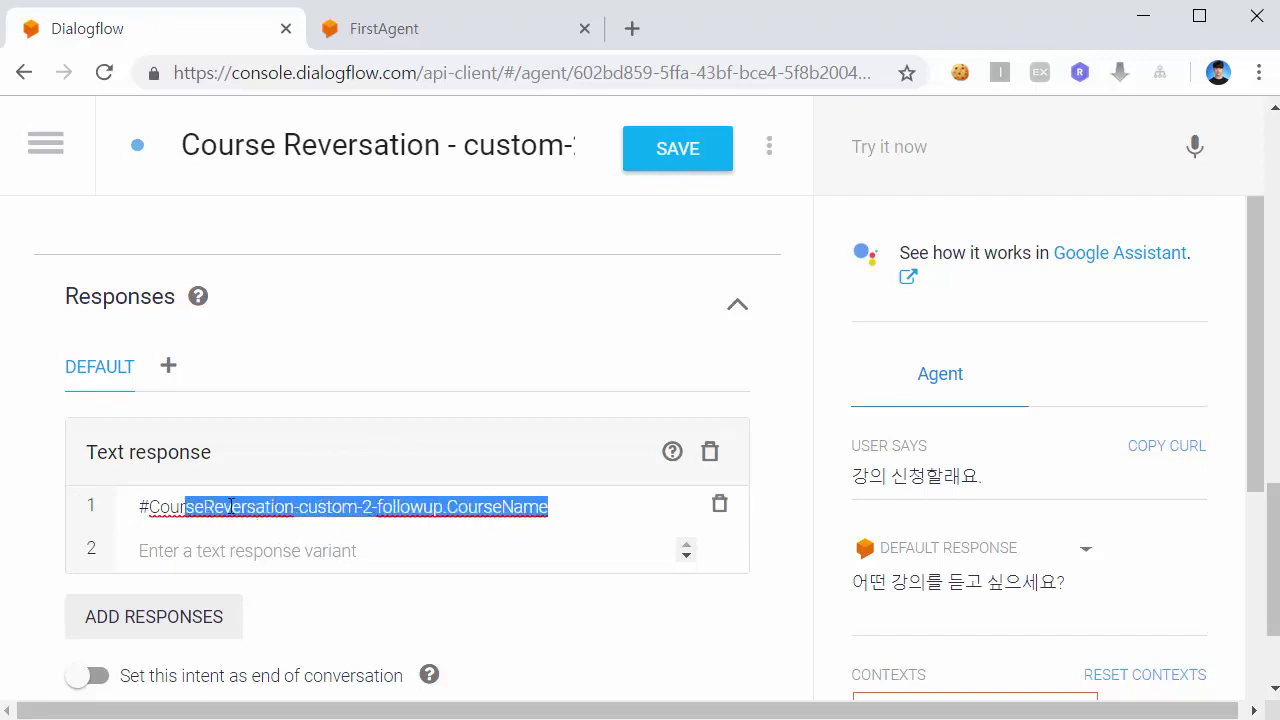
click(232, 507)
drag(560, 510, 148, 448)
Step: Expand the text response to "강의 신청이 완료되었습니다. (강의 이름: #CourseReversation-custom-2-followup.CourseName)" and save the intent
key(Home)
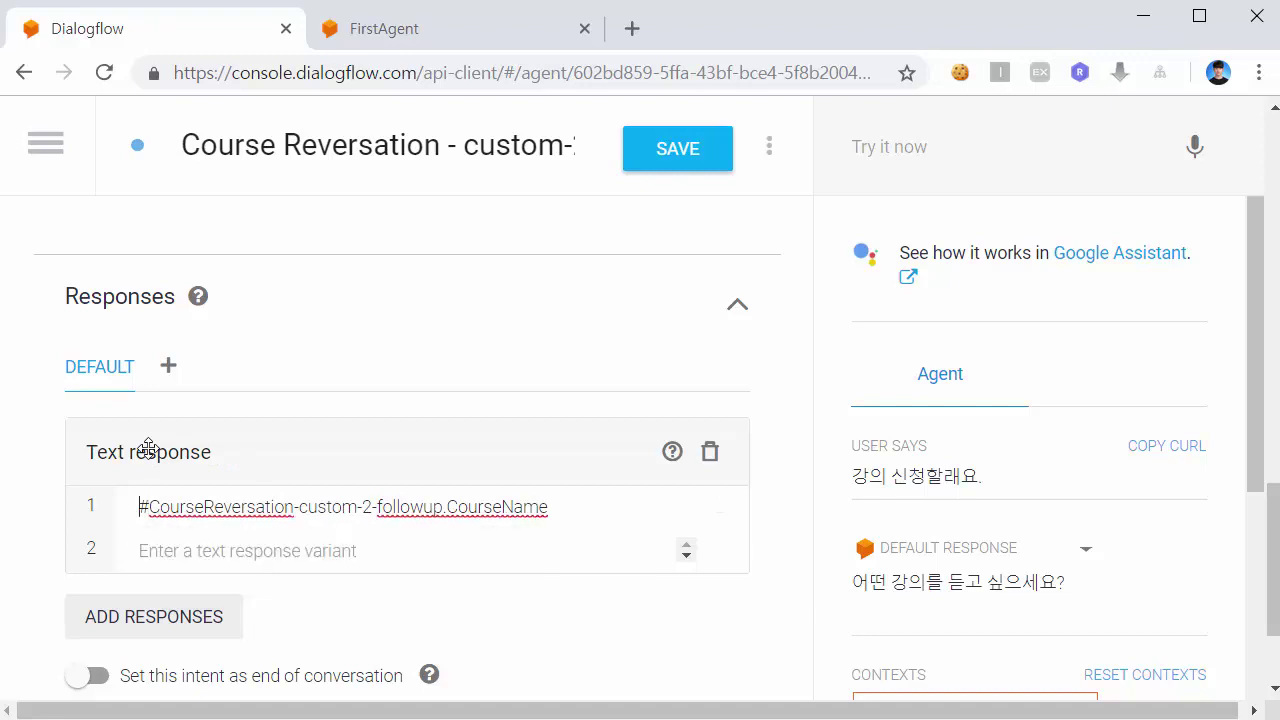
text(강의 신청)
text(이 완료되어습)
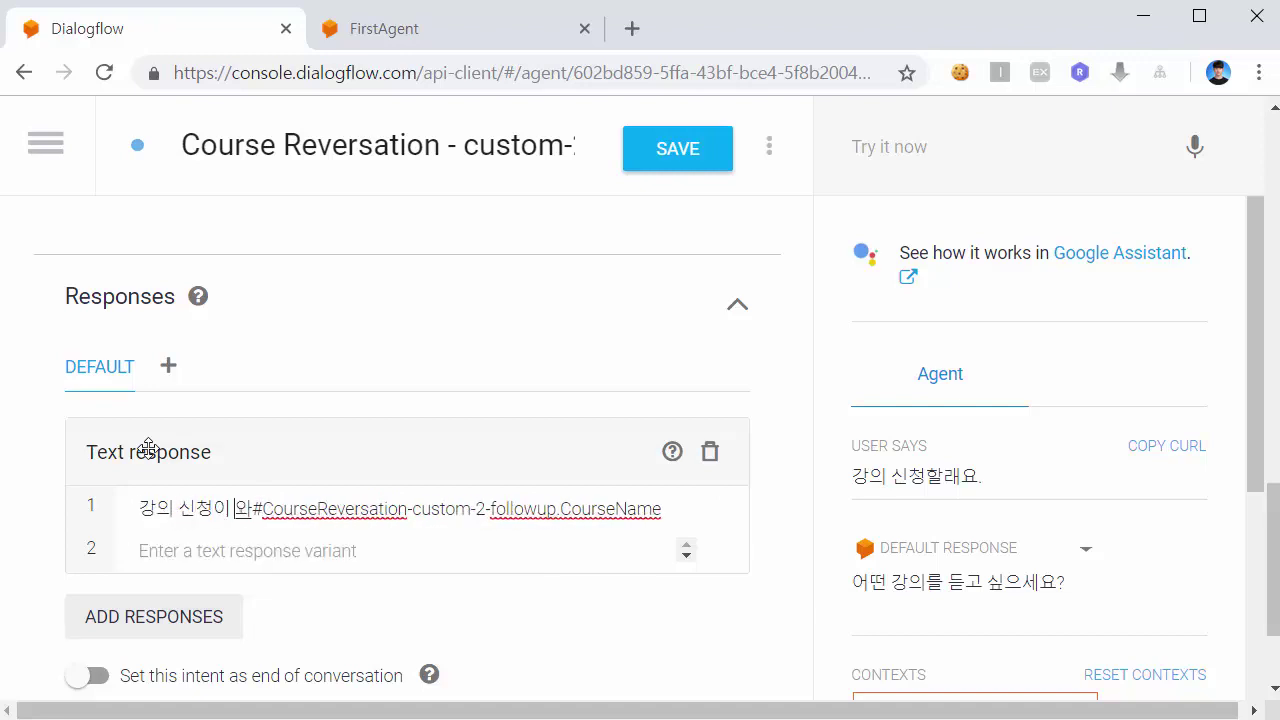
key(BackSpace)
key(BackSpace)
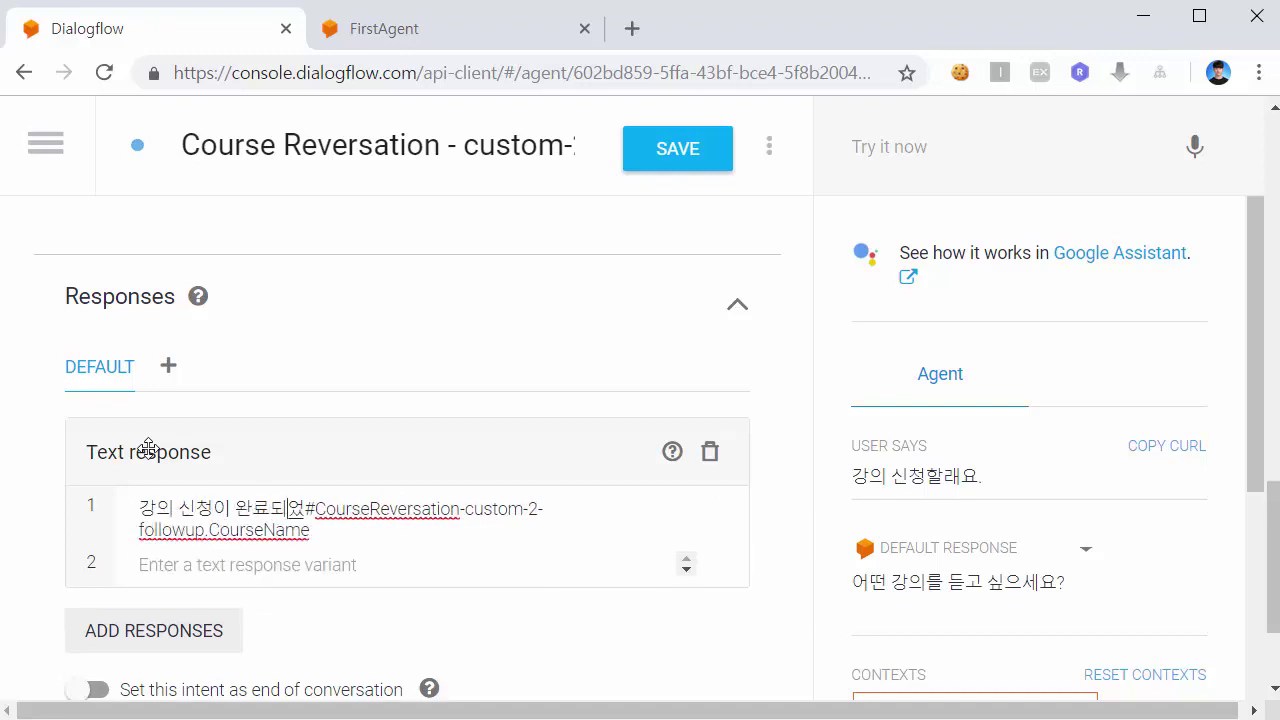
text(었습니다. (강의 이름:)
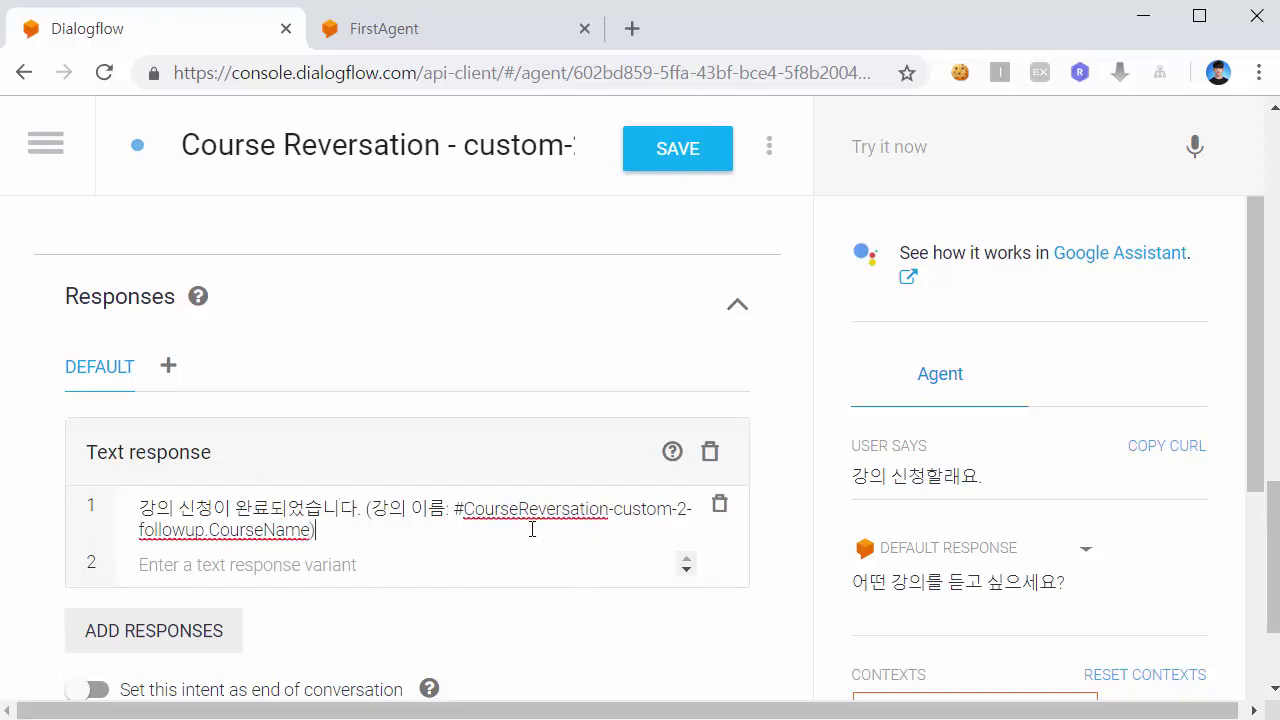
click(690, 163)
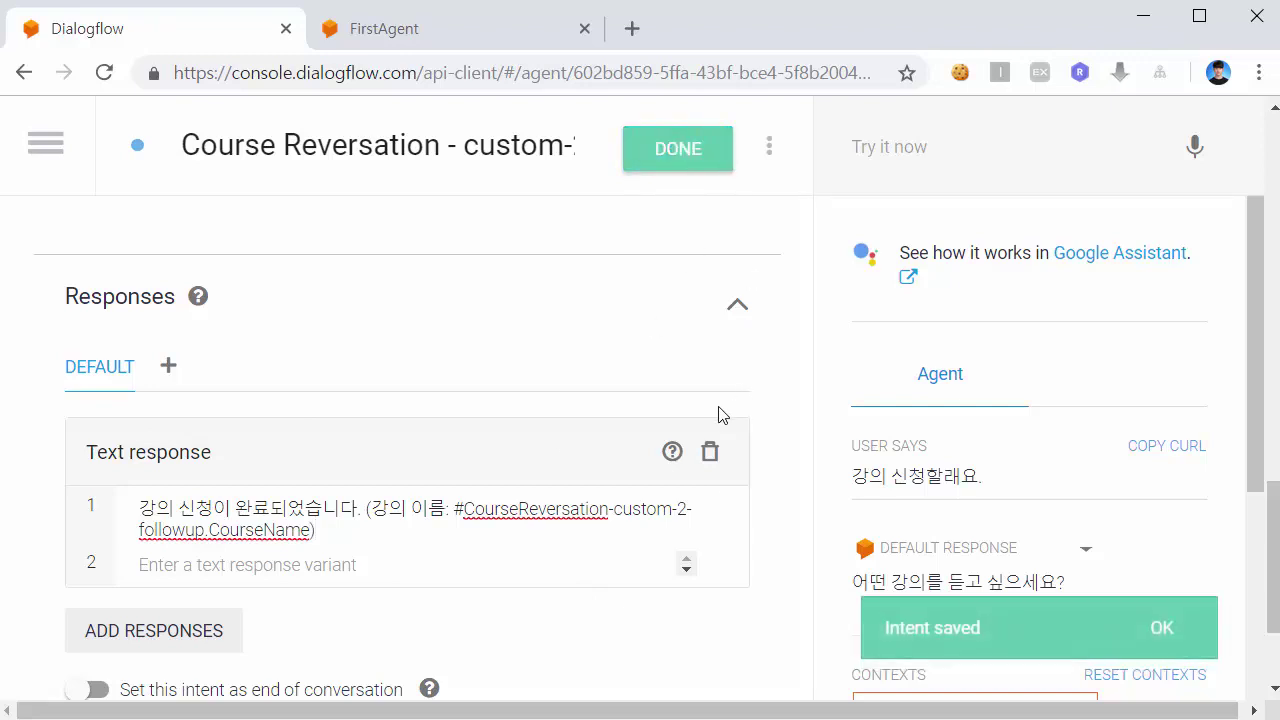
Step: Switch to the FirstAgent web demo, reload it and send the message "강의 예약"
click(463, 40)
key(F5)
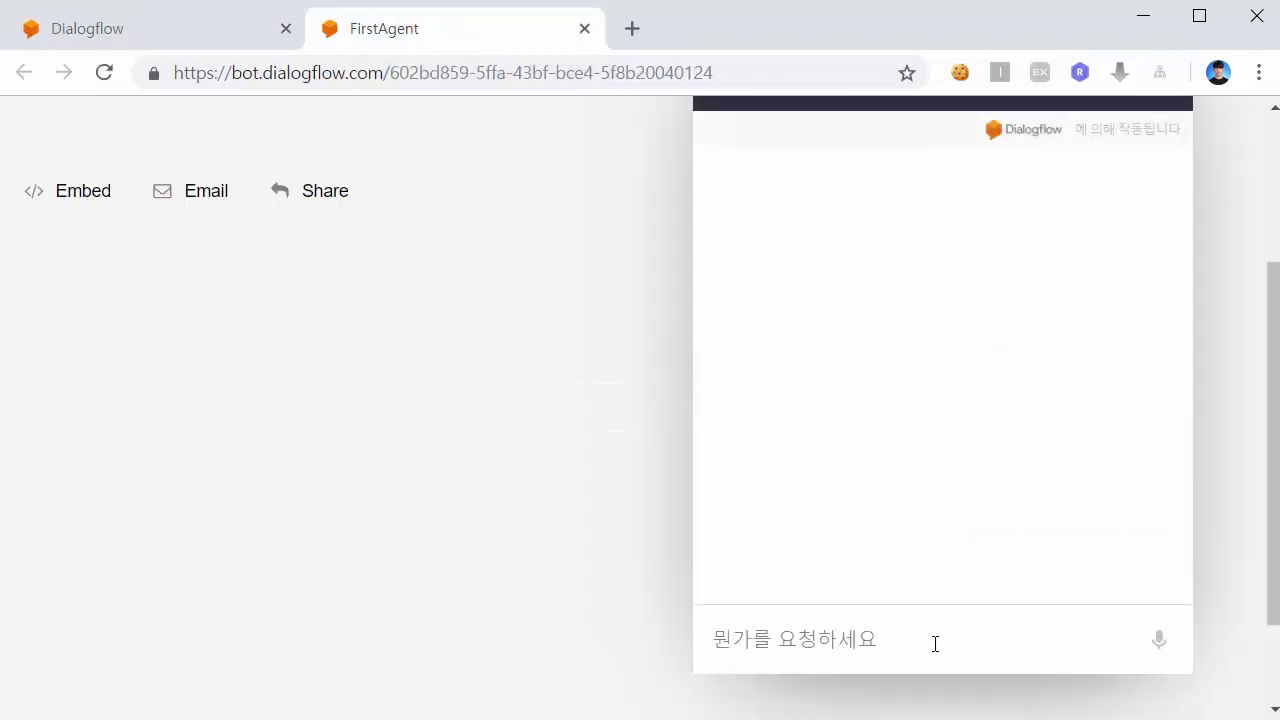
click(939, 644)
text(ㄱ)
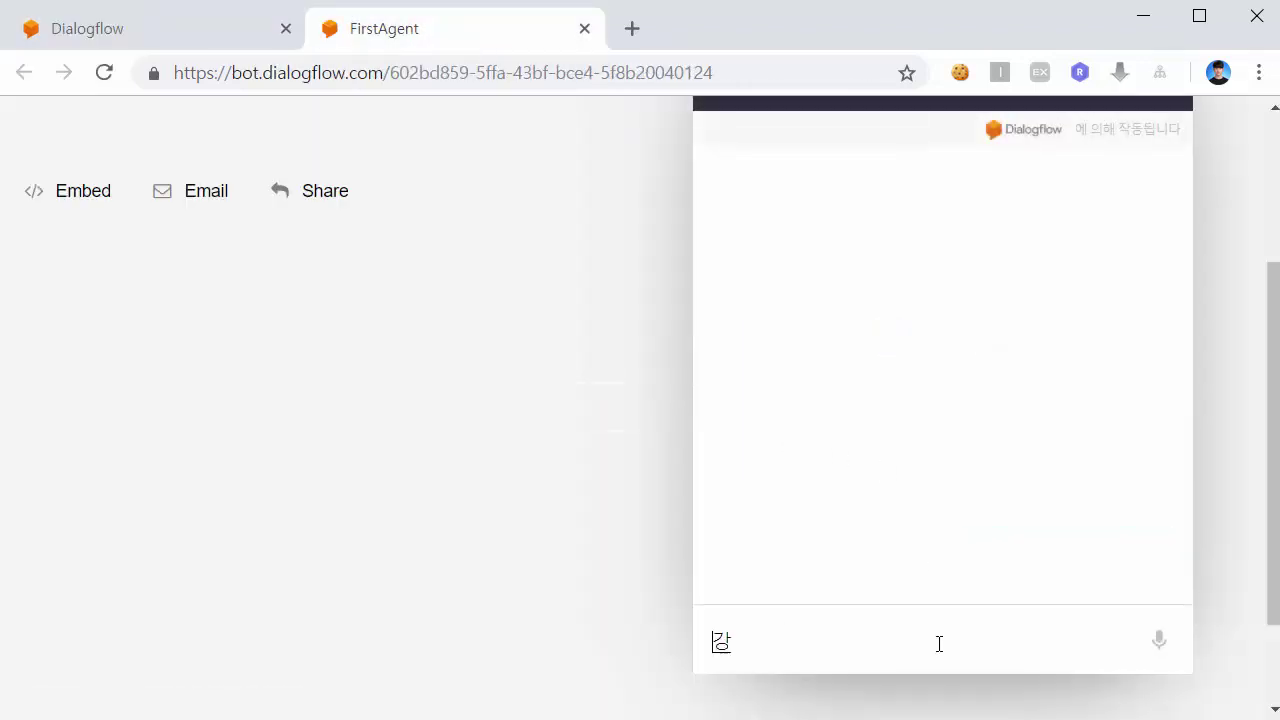
text(의 예약)
key(Return)
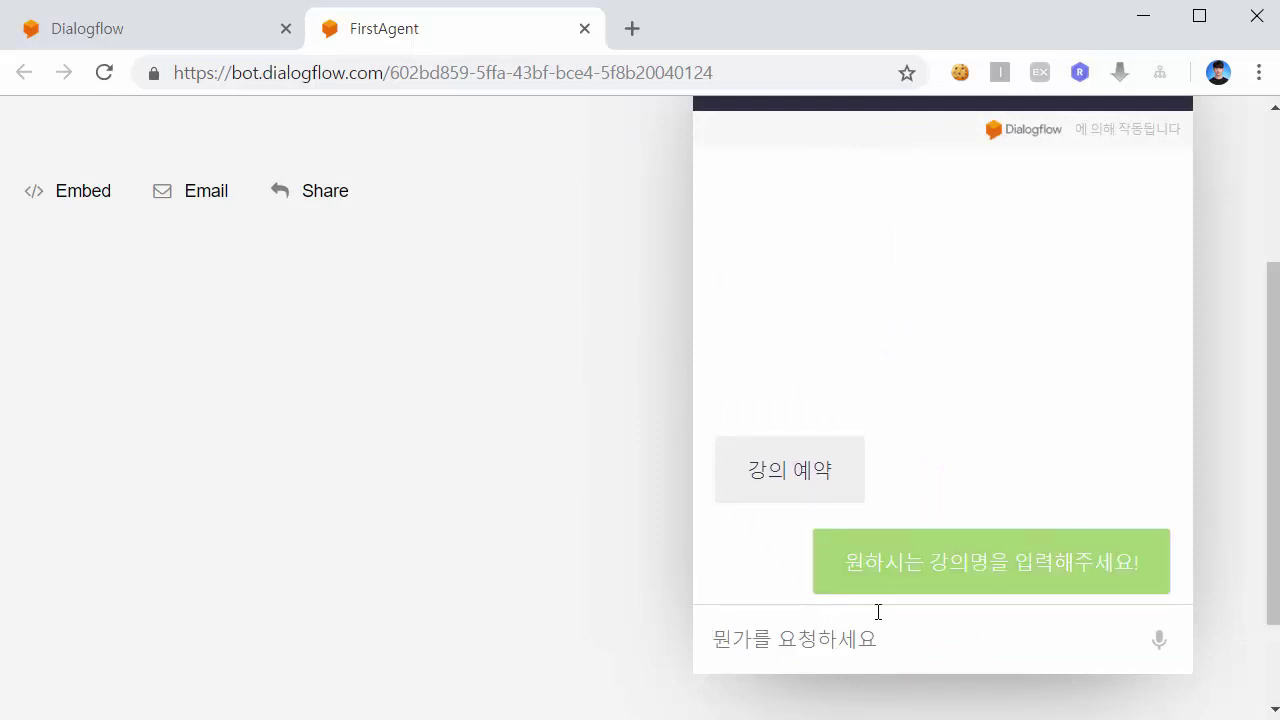
Step: Send "Python" as the course name and agree to the confirmation question with "네"
text(ㅔ)
key(BackSpace)
text(Python)
key(Return)
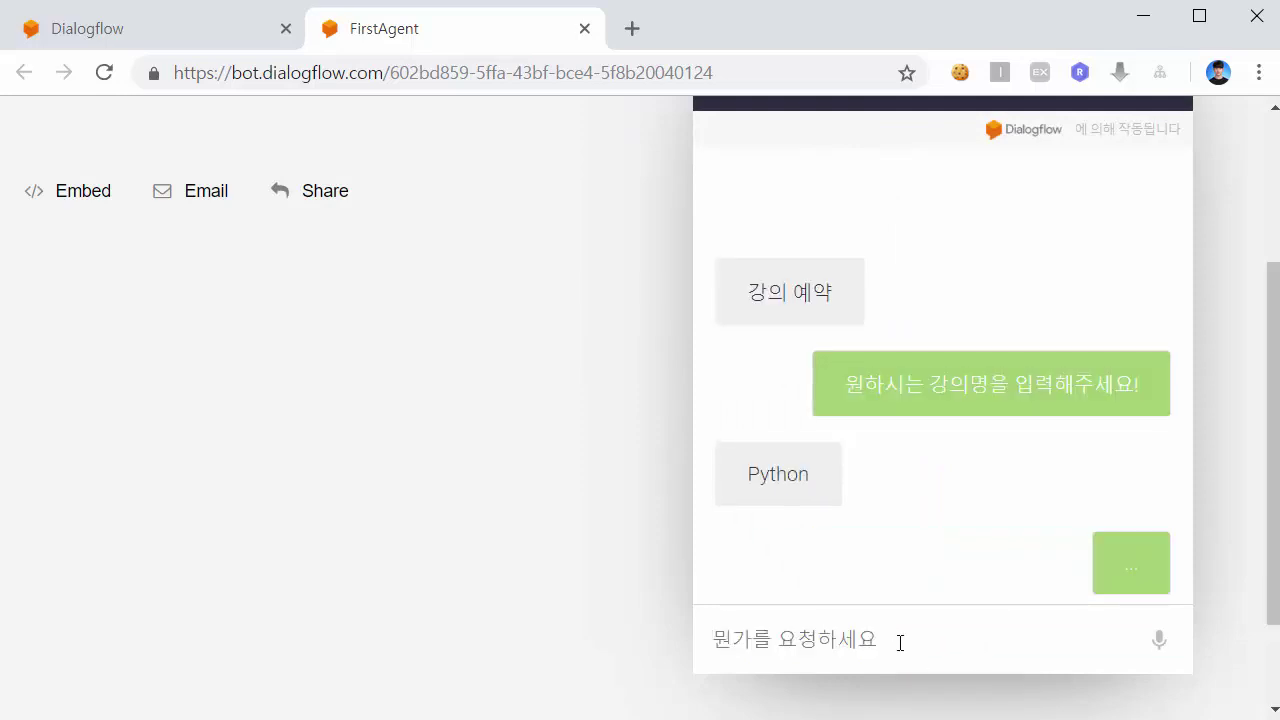
text(네)
key(Return)
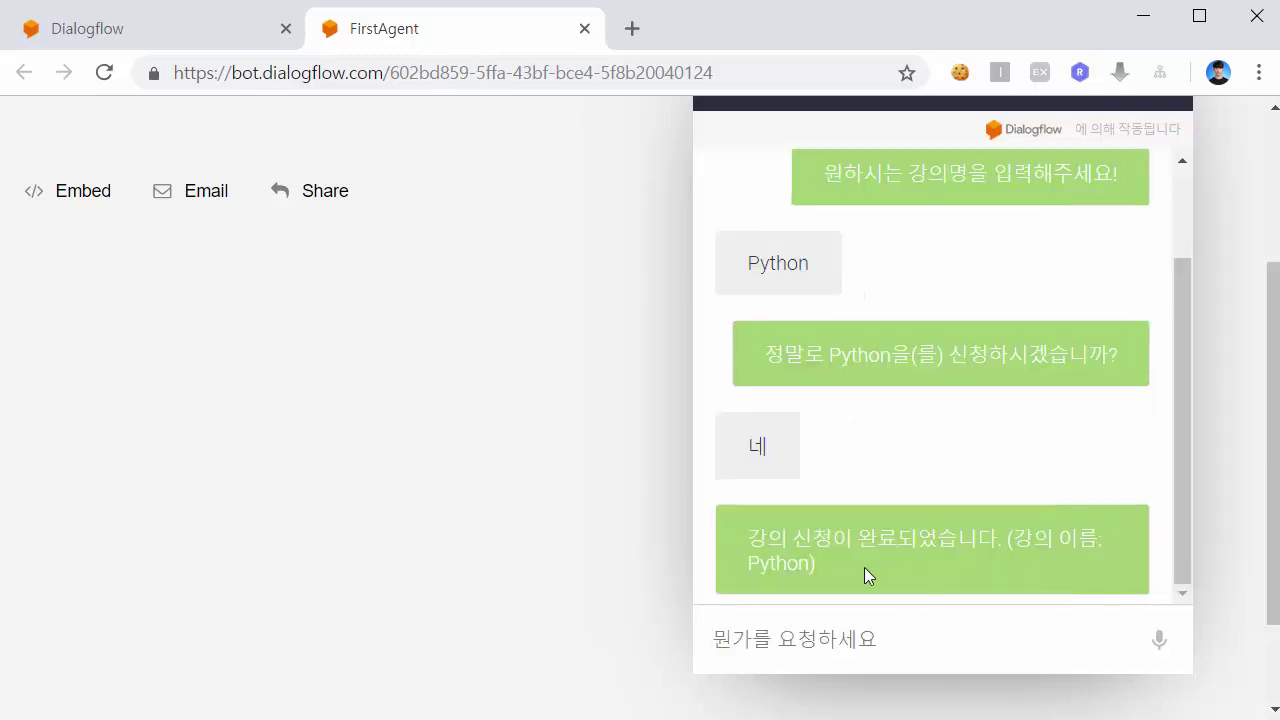
Step: Compare the course name in the Python message with the one in the agent's confirmation question and completion reply
drag(754, 562, 810, 563)
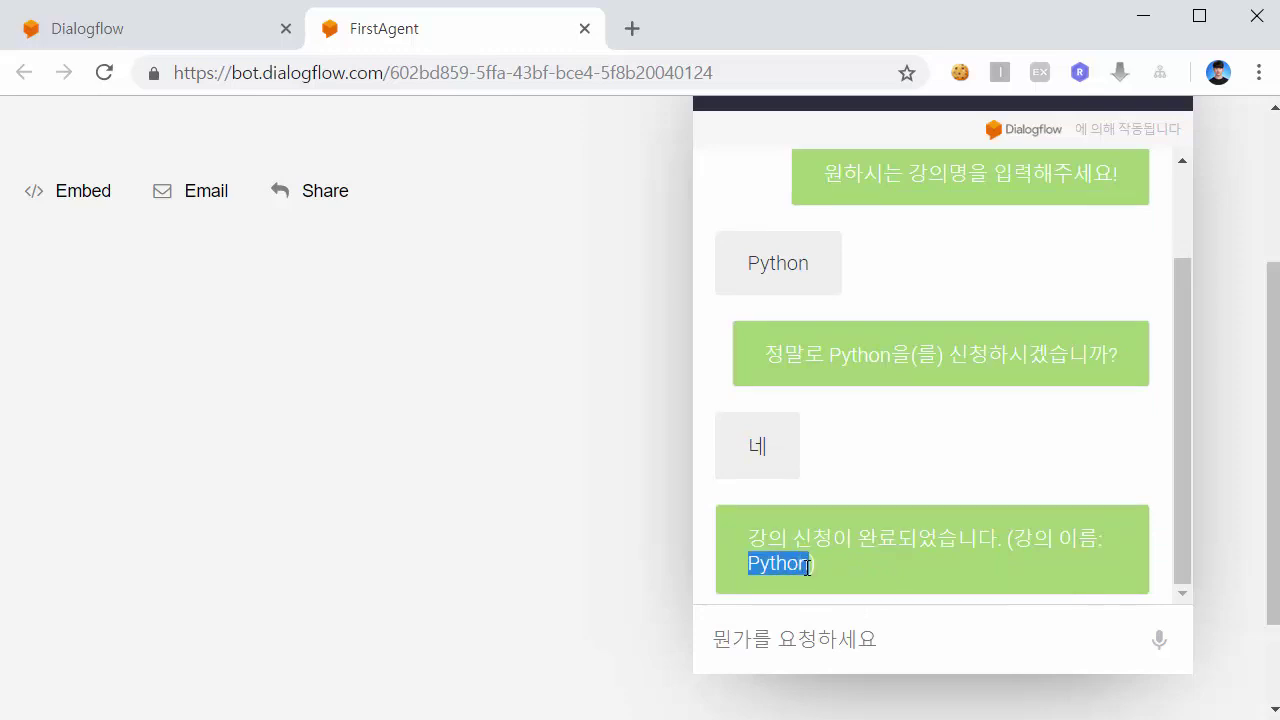
click(933, 355)
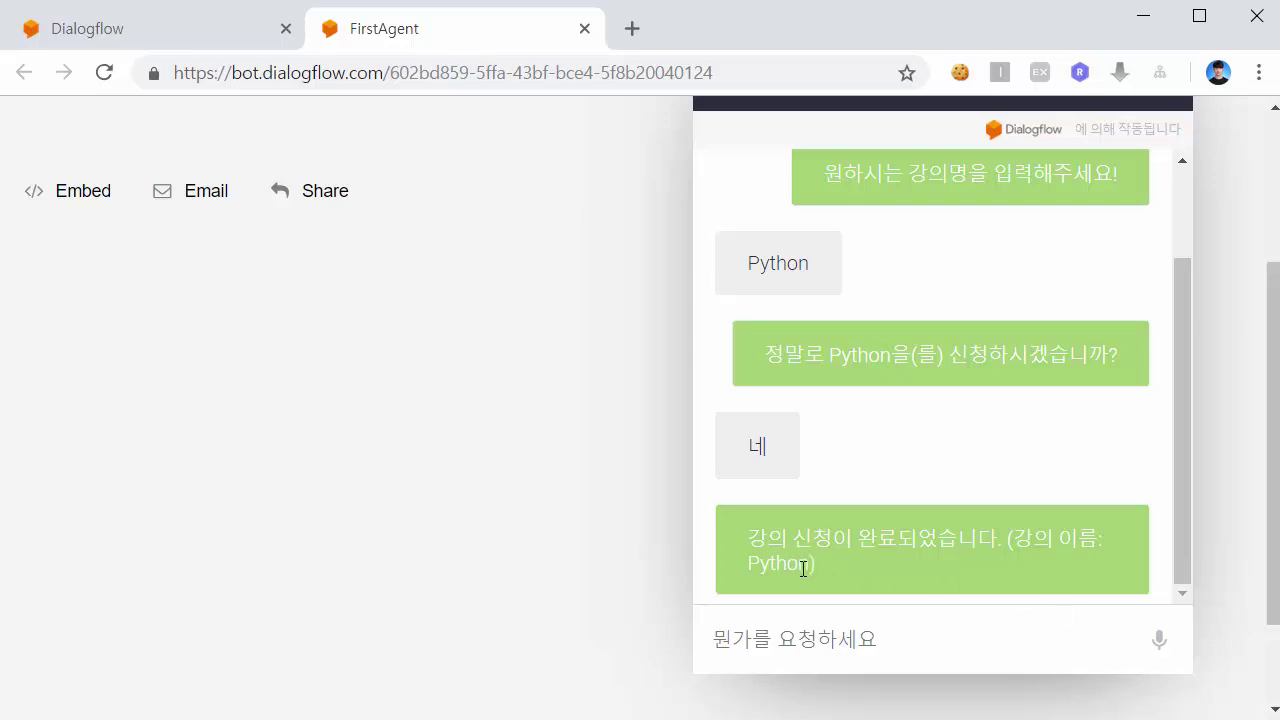
drag(803, 569, 751, 569)
drag(829, 356, 894, 357)
mouse_move(750, 280)
mouse_down()
mouse_move(806, 265)
mouse_move(745, 256)
mouse_up()
click(810, 265)
click(746, 256)
drag(749, 262, 806, 265)
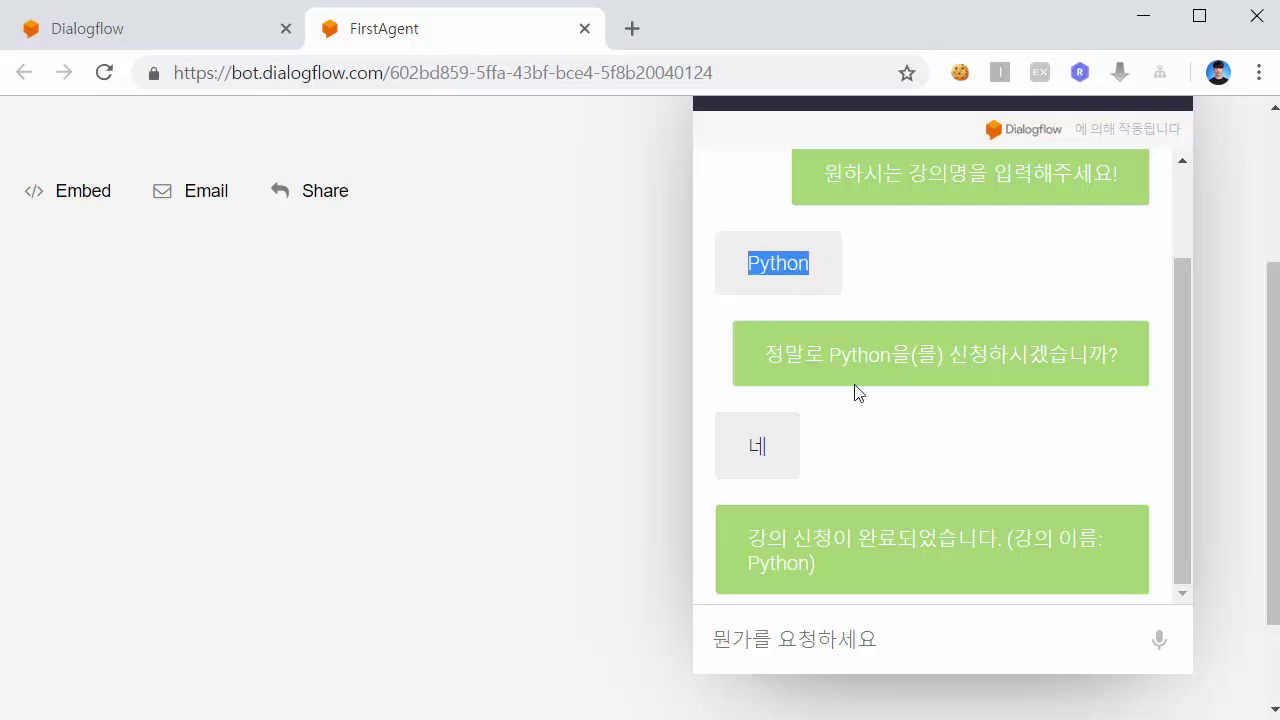
click(811, 563)
drag(811, 563, 748, 564)
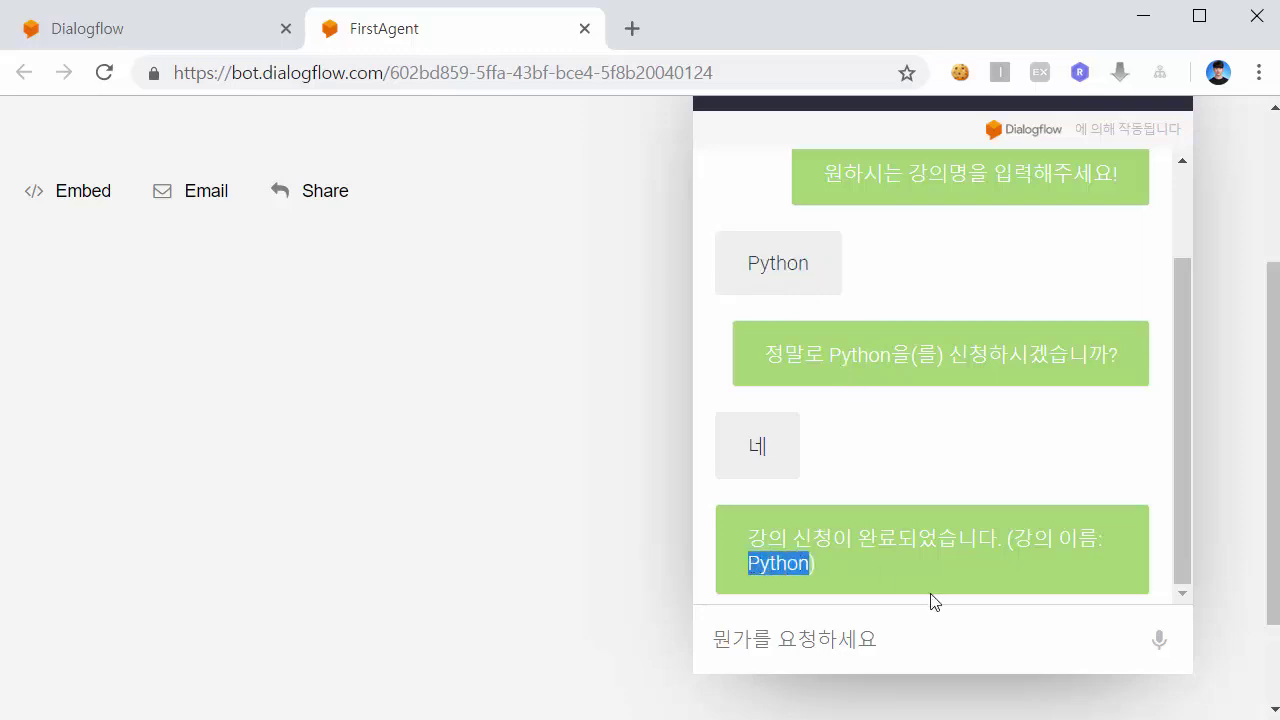
click(979, 432)
drag(812, 266, 742, 255)
click(742, 253)
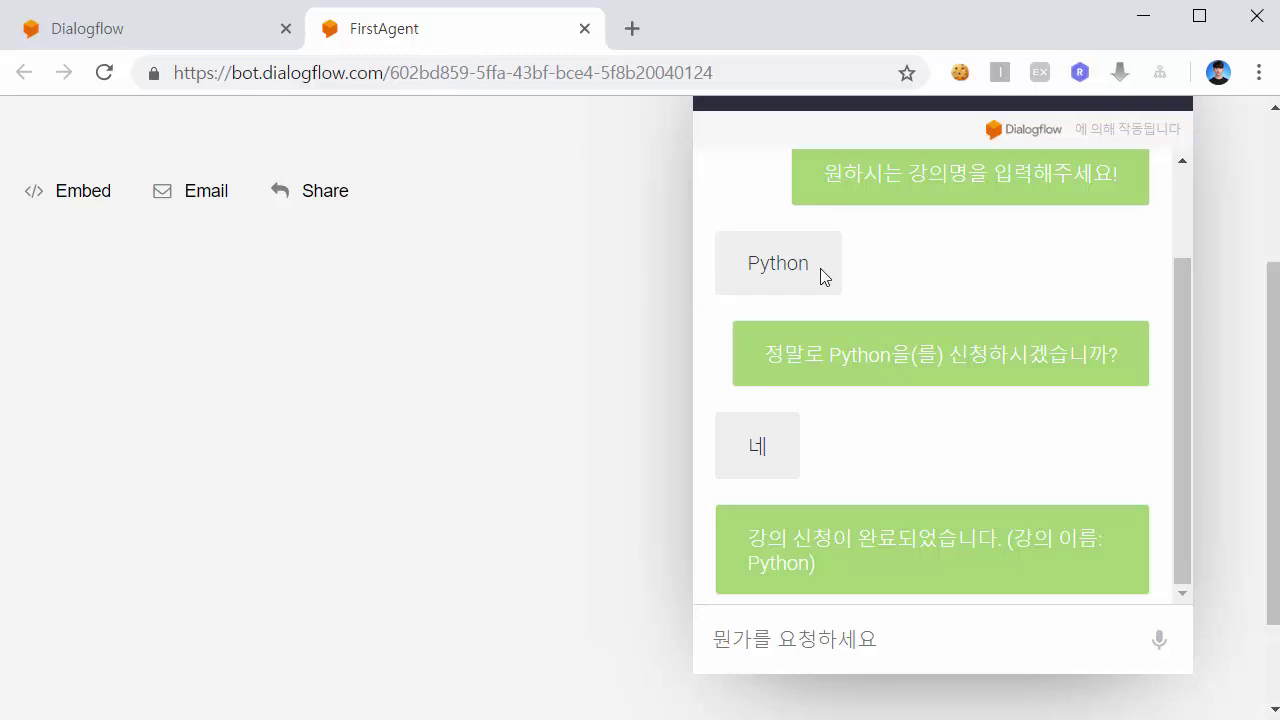
Step: Review the course registration conversation from the "강의 예약" request through the course name prompt and confirmation question to the completion reply
drag(821, 270, 822, 255)
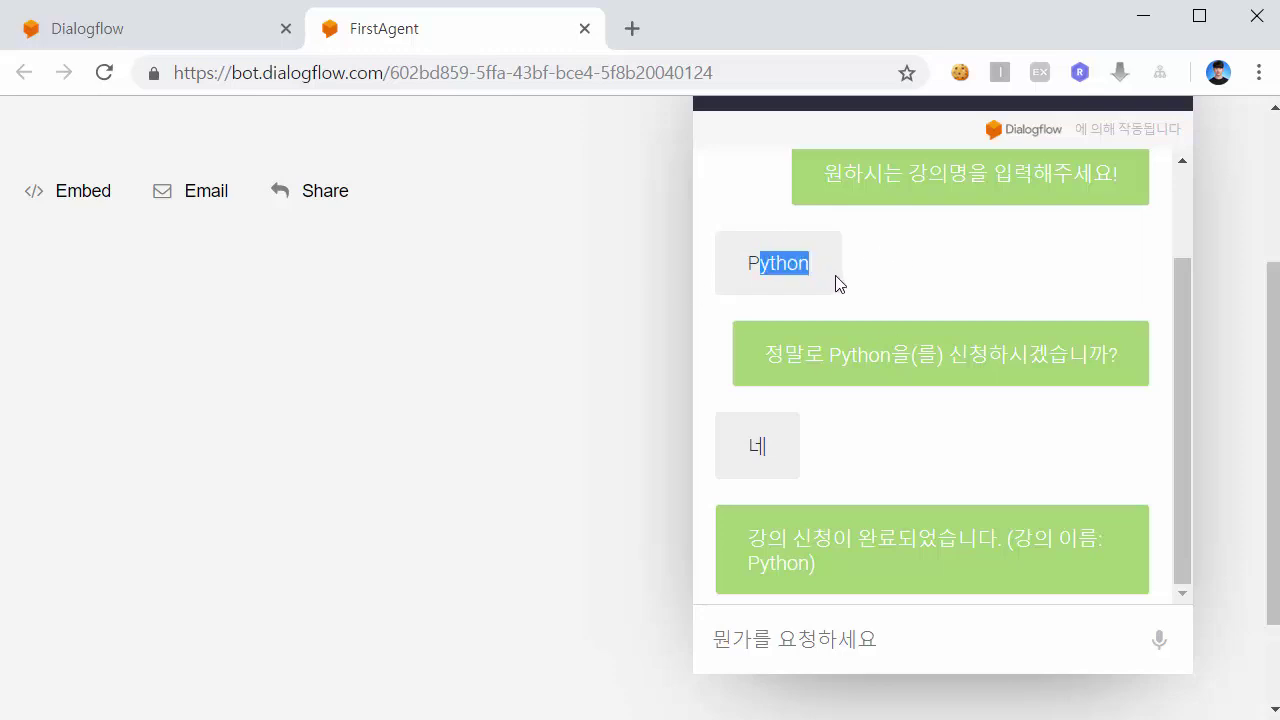
click(900, 358)
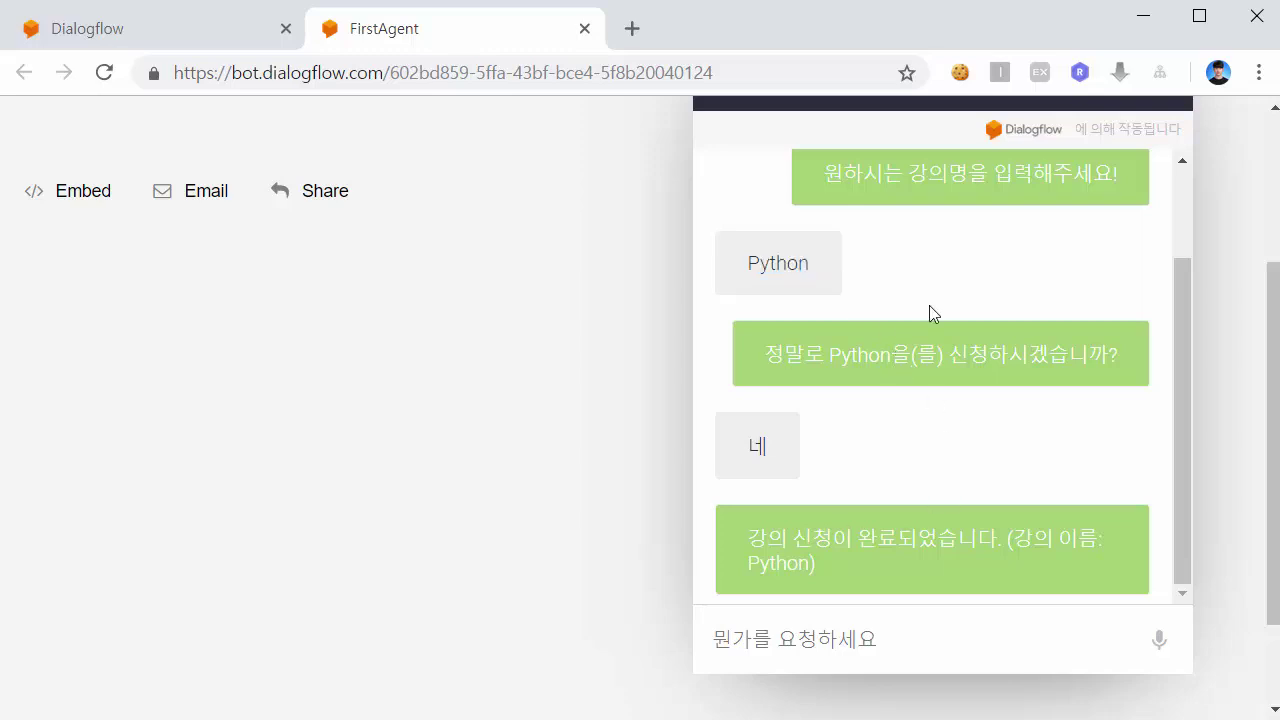
double_click(877, 362)
drag(940, 562, 808, 260)
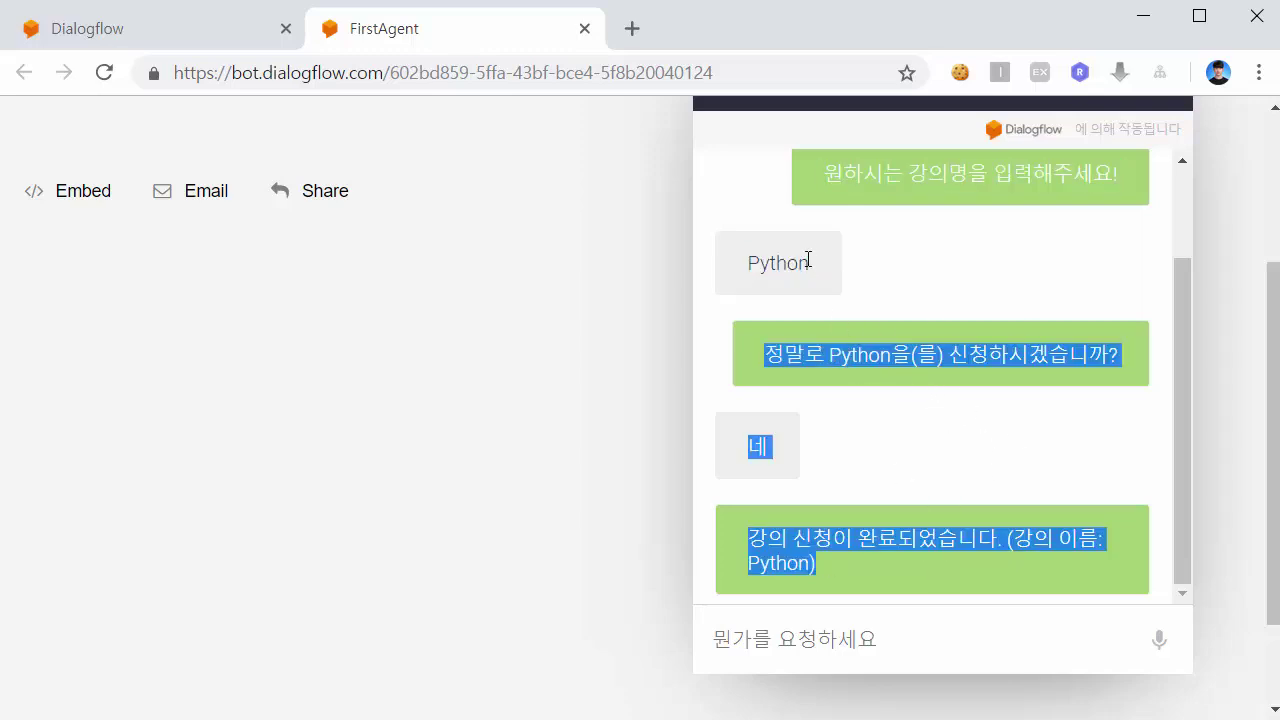
click(808, 260)
double_click(933, 180)
click(906, 170)
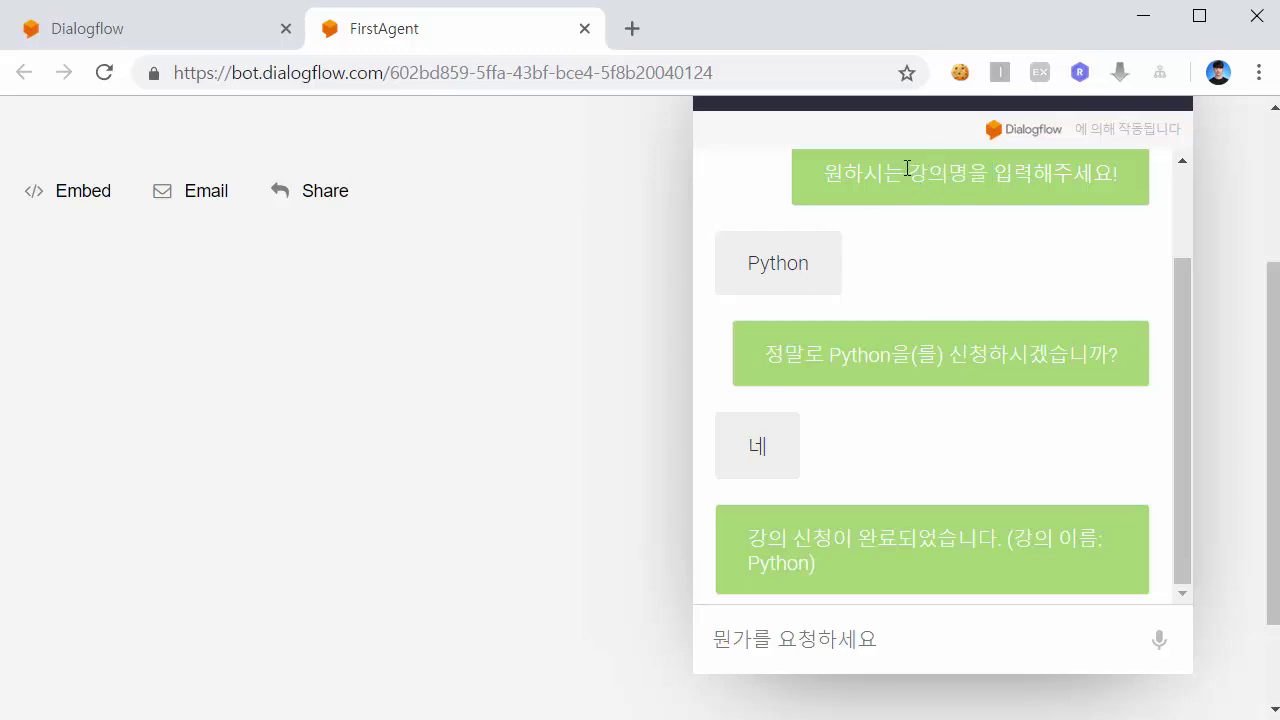
drag(906, 170, 966, 172)
click(966, 172)
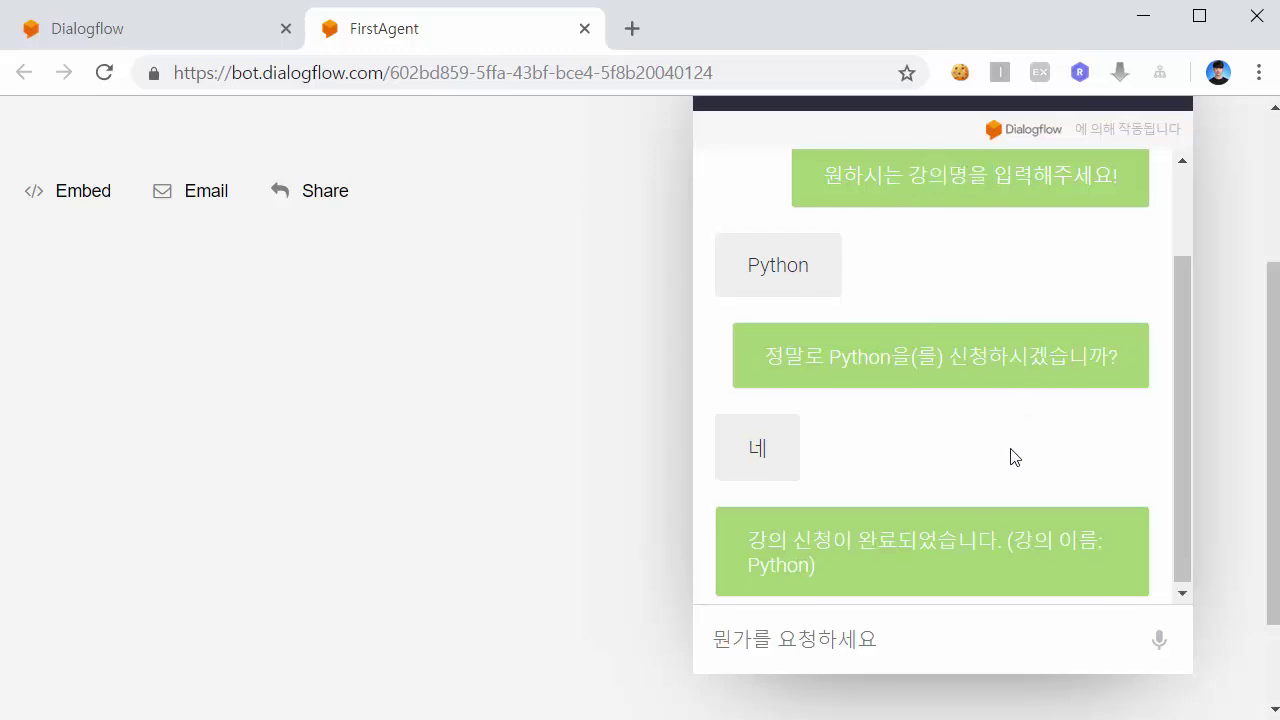
key(ctrl+a)
scroll(964, 493, up, 2)
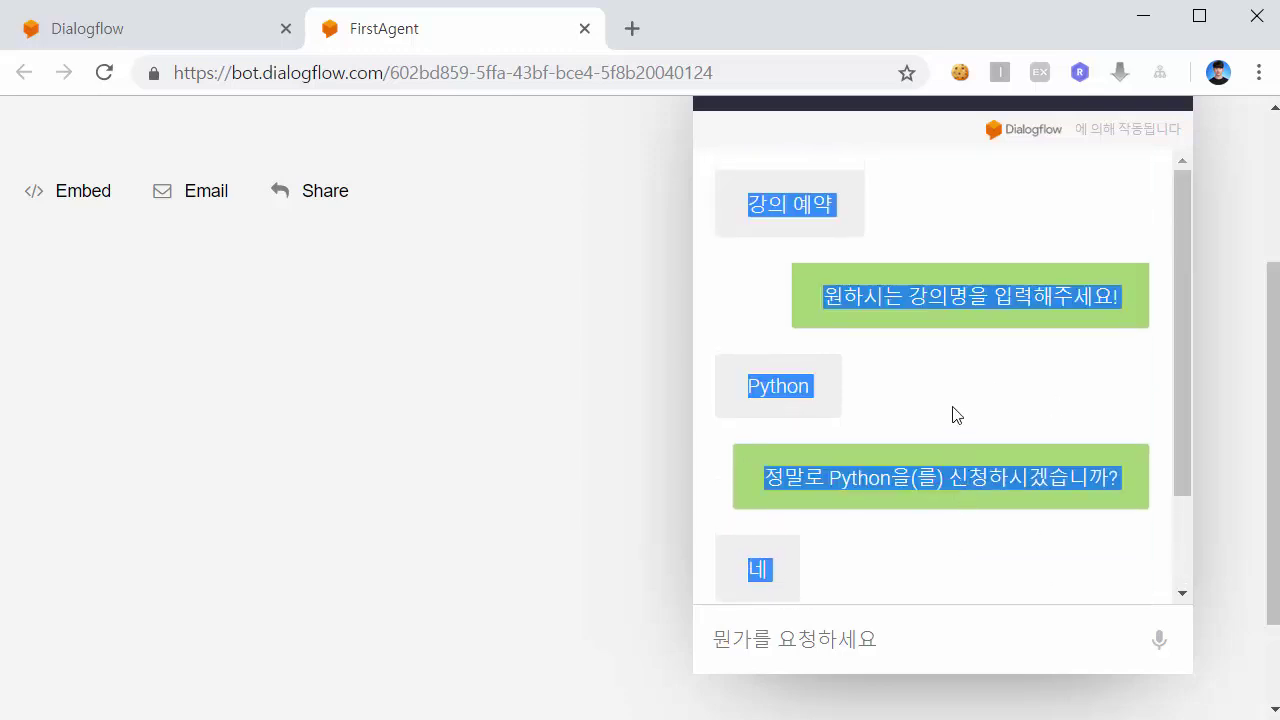
click(962, 406)
scroll(964, 408, down, 2)
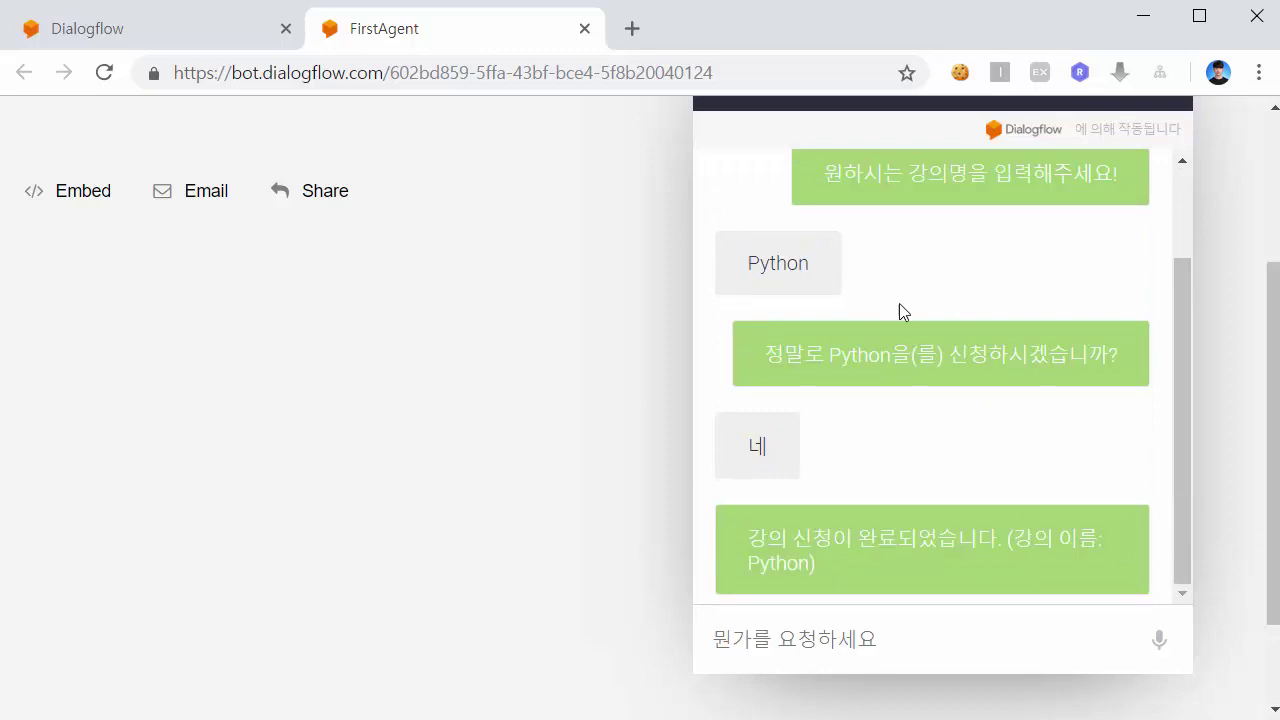
double_click(778, 263)
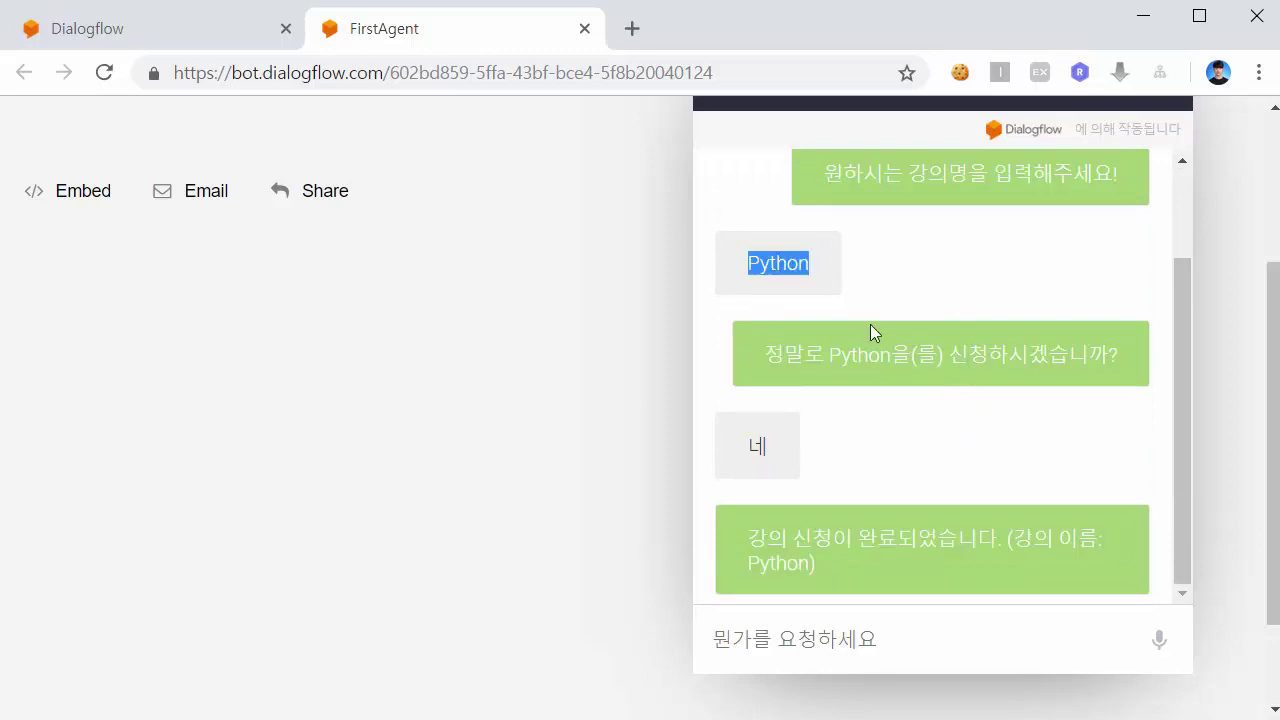